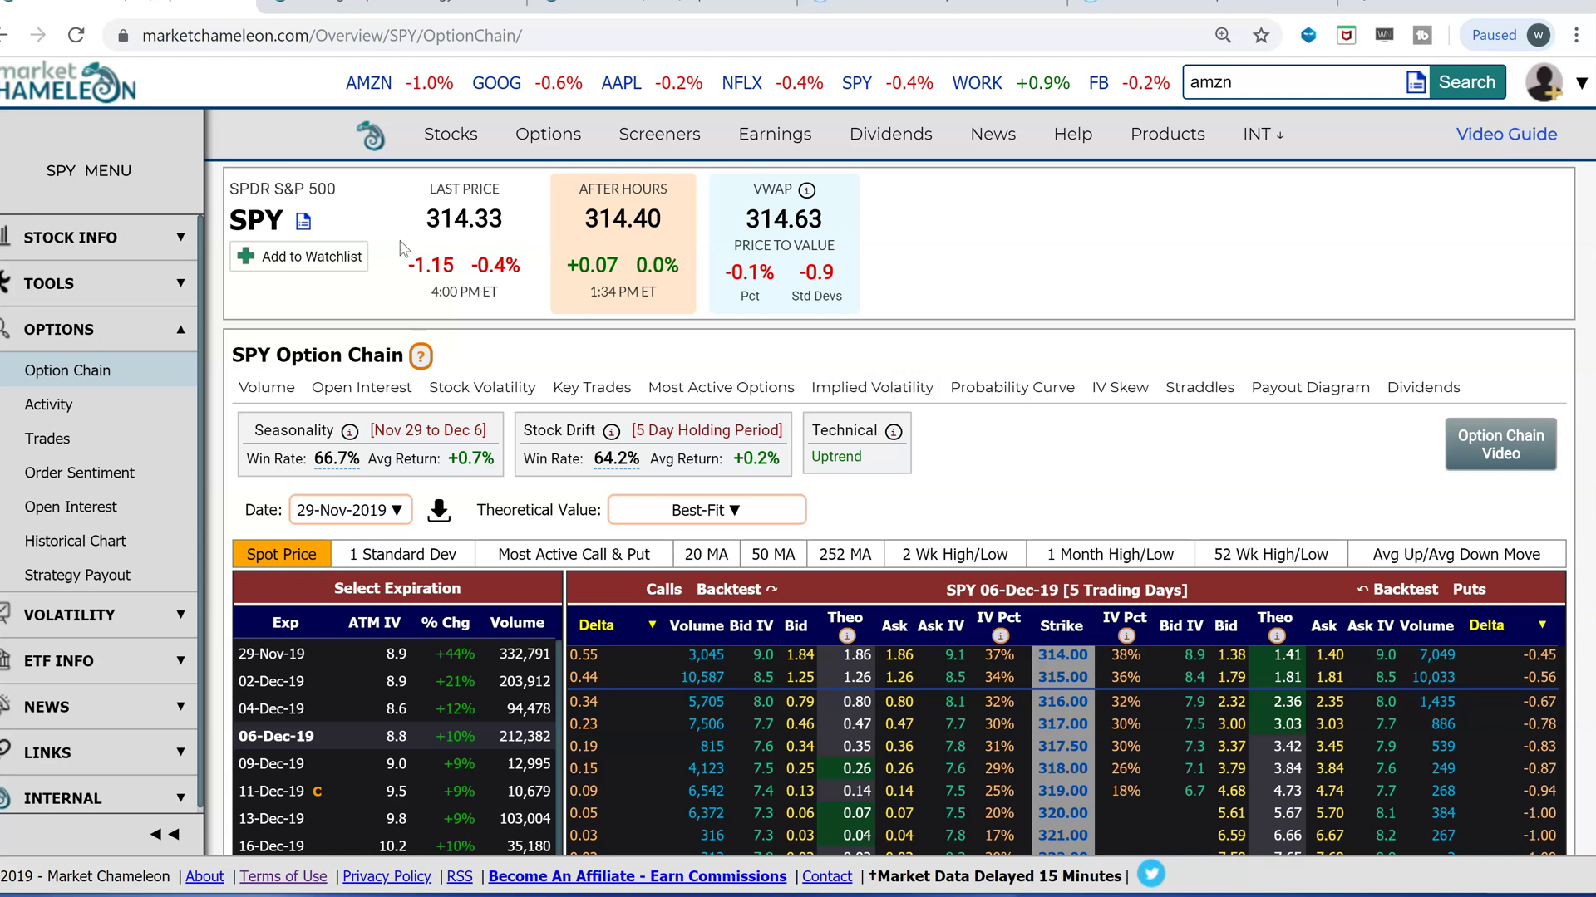
- Check the theoretical value calculation choices and close them without changes
scroll(908, 285, down, 3)
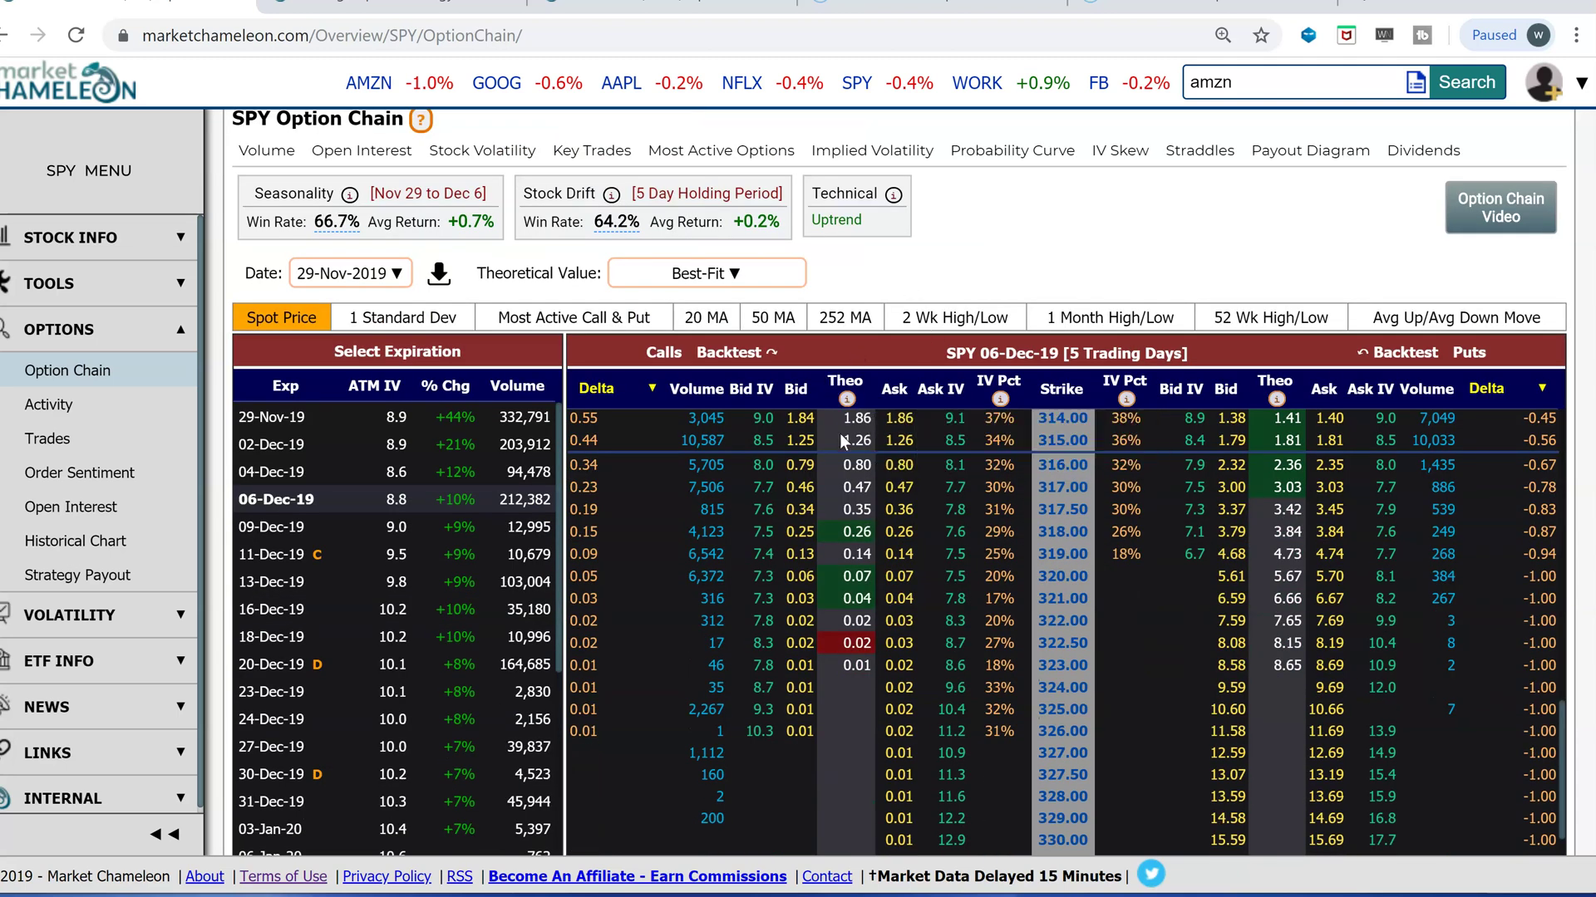
click(735, 275)
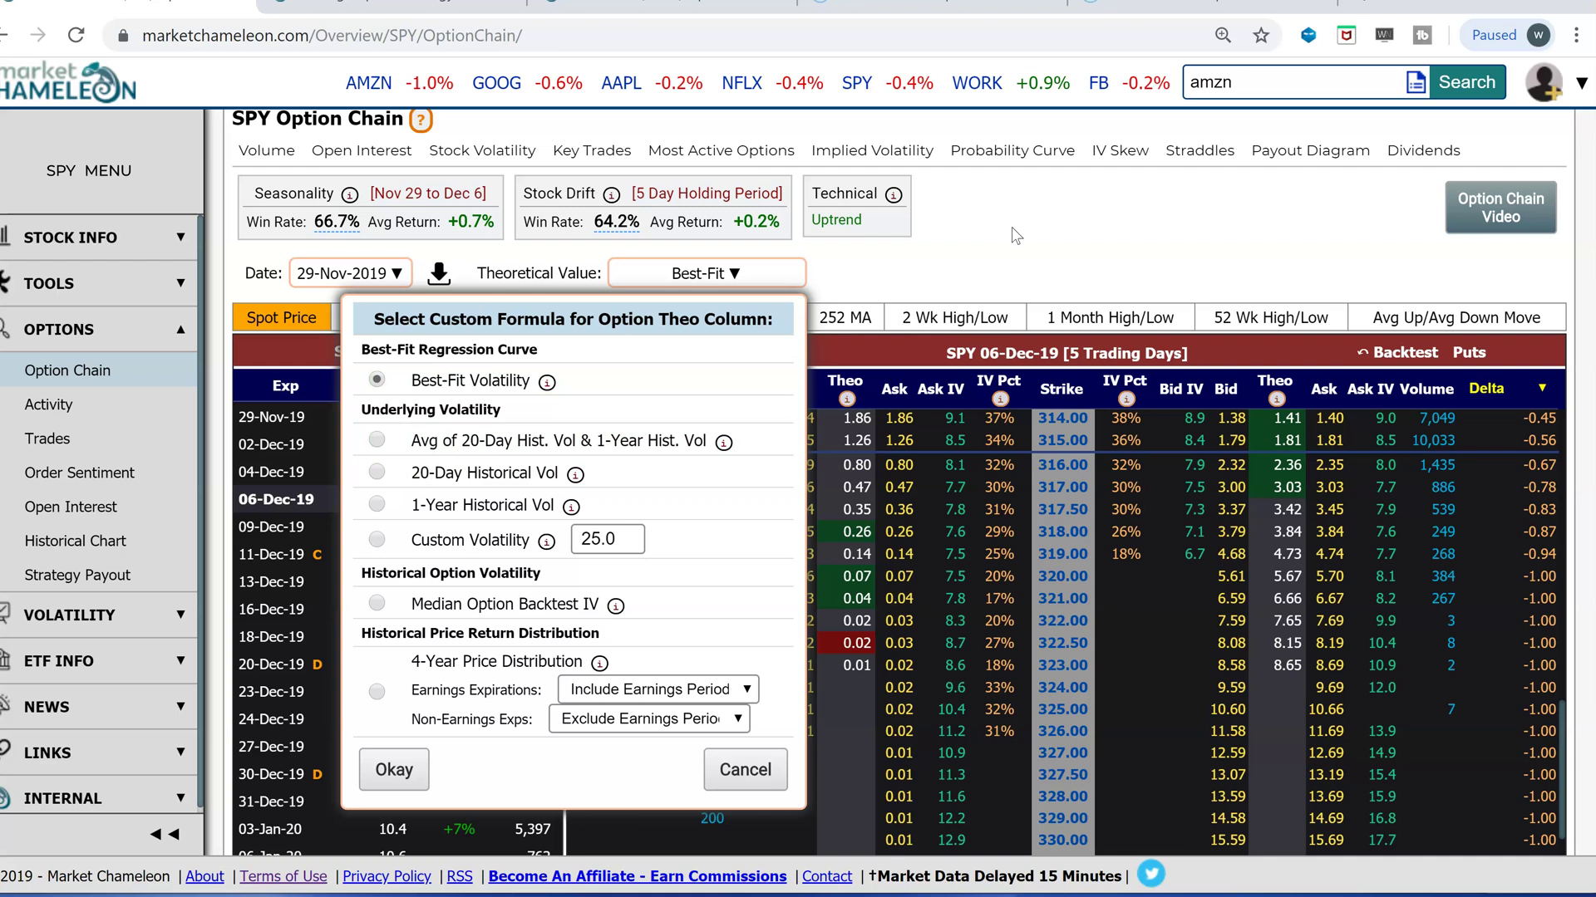
click(772, 774)
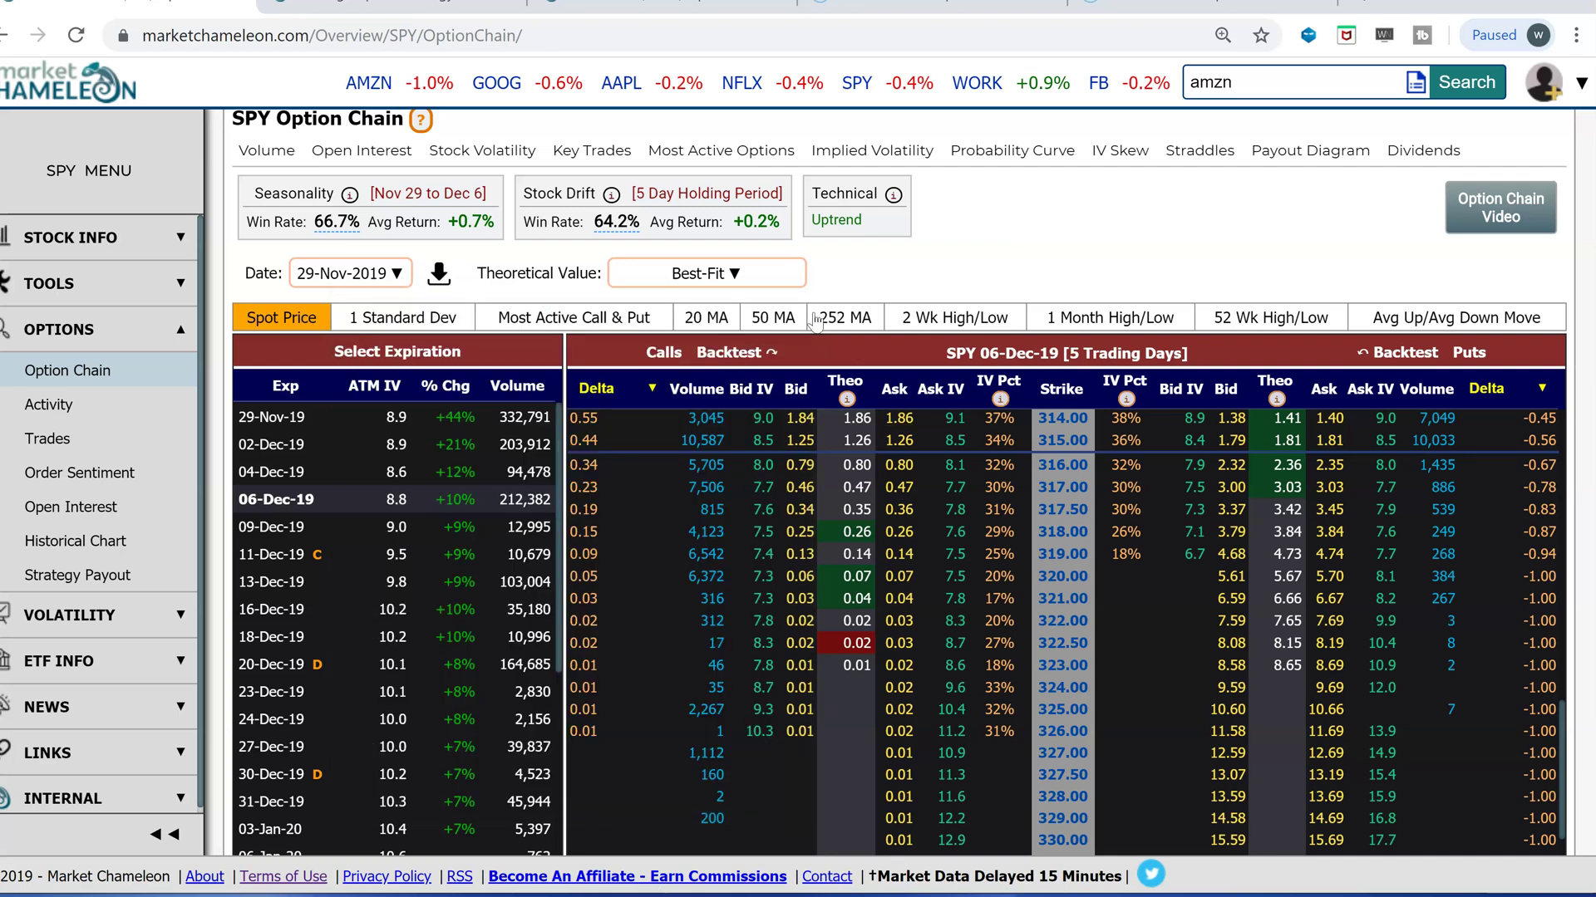
- View the SPY calls backtest win rates, go back to the chain, then return to Paint
click(731, 354)
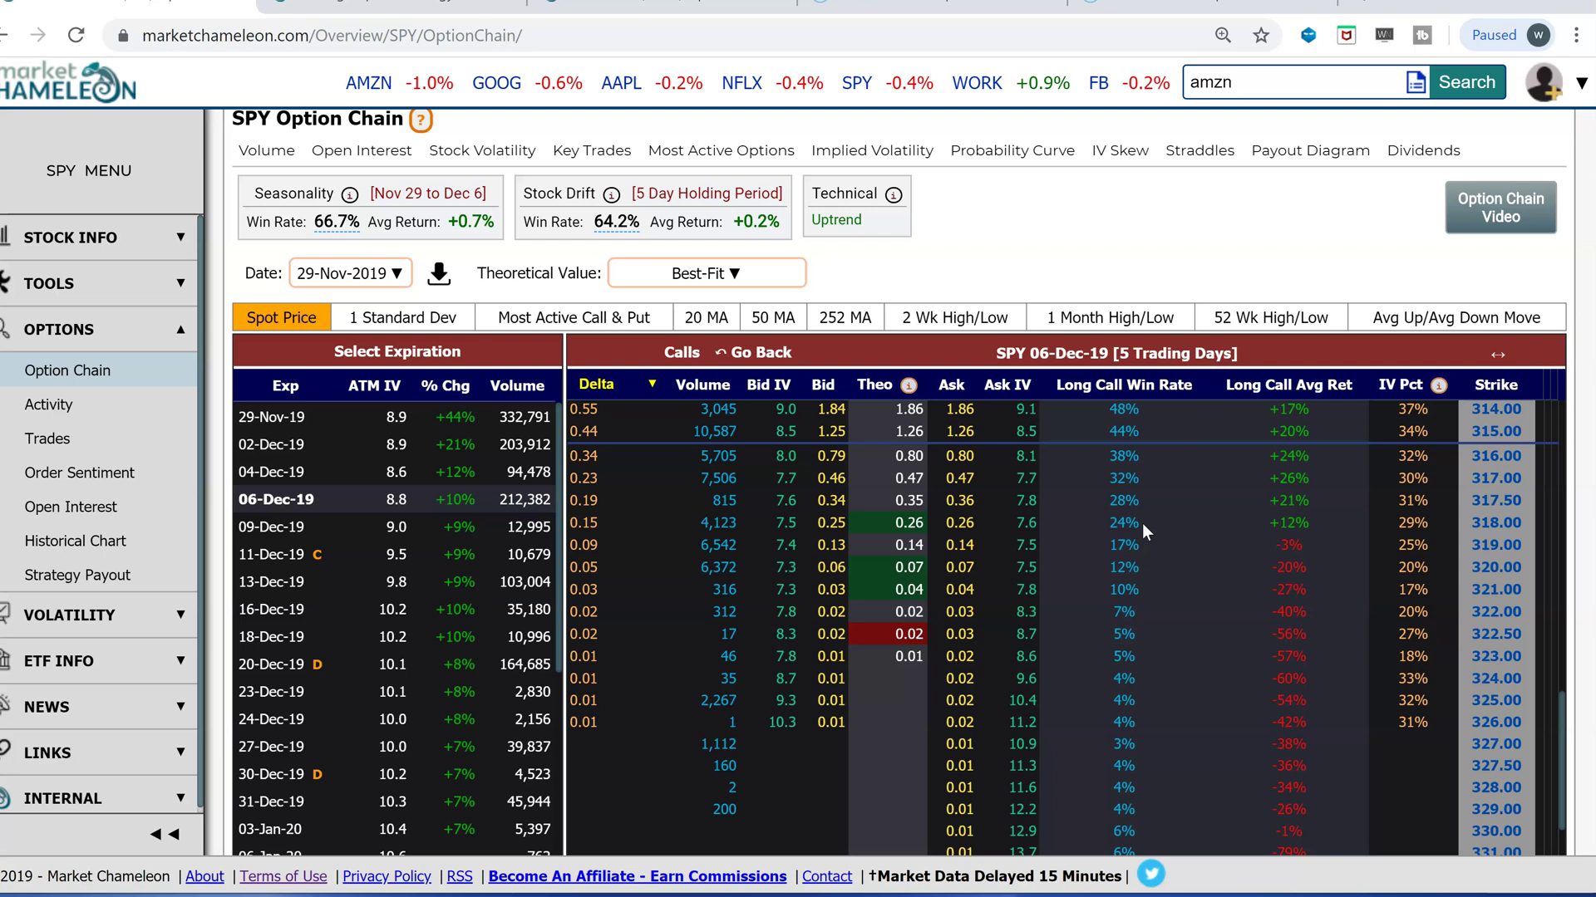
click(758, 353)
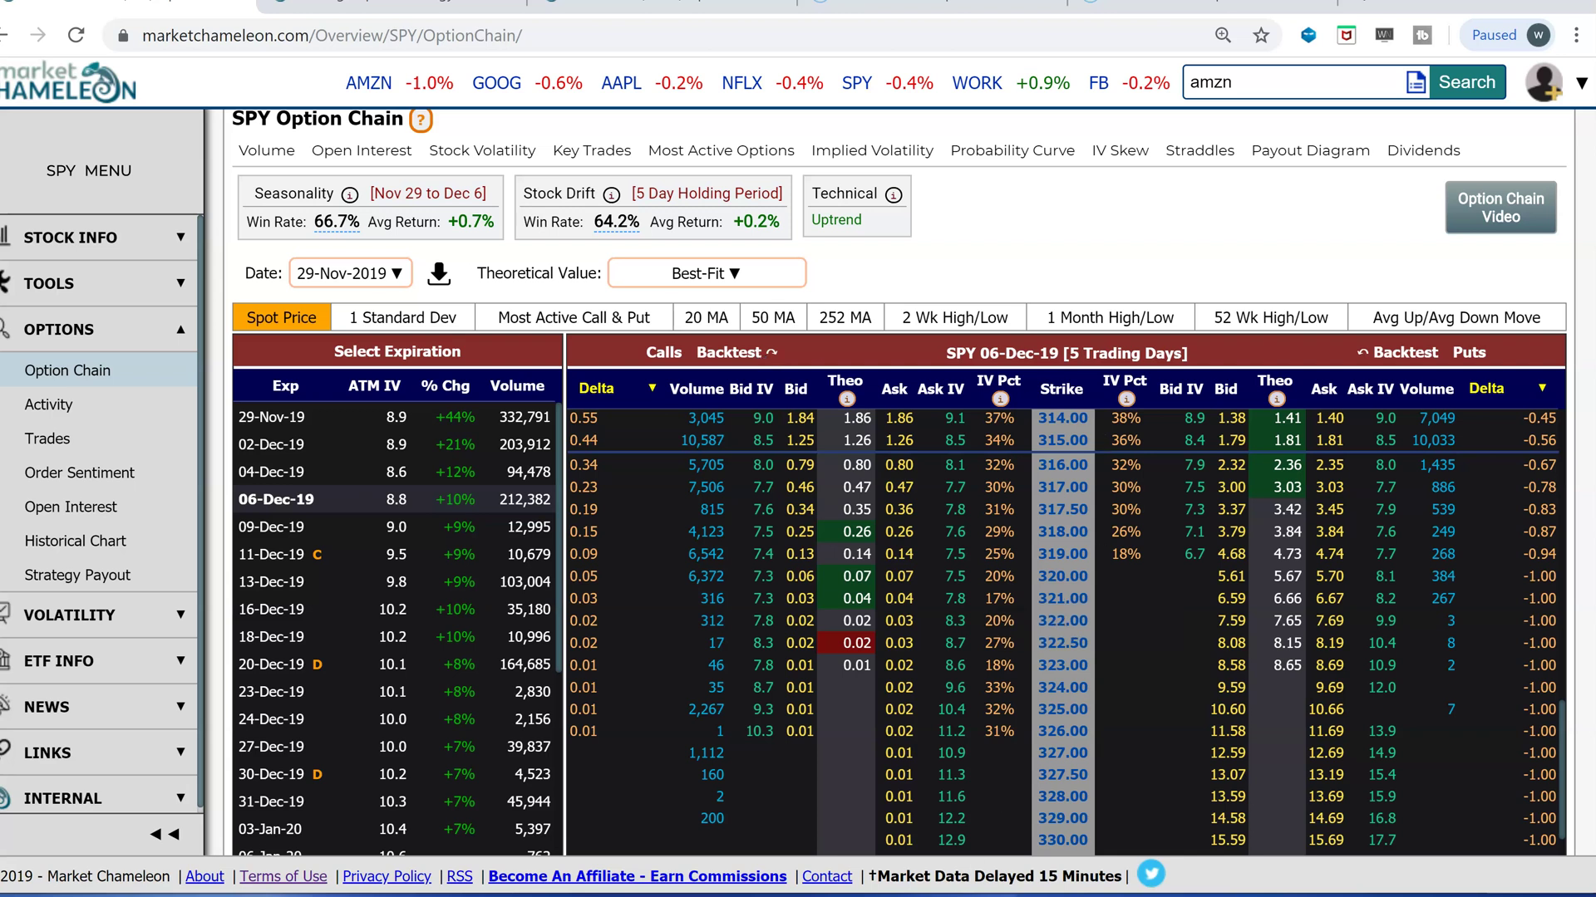
click(855, 802)
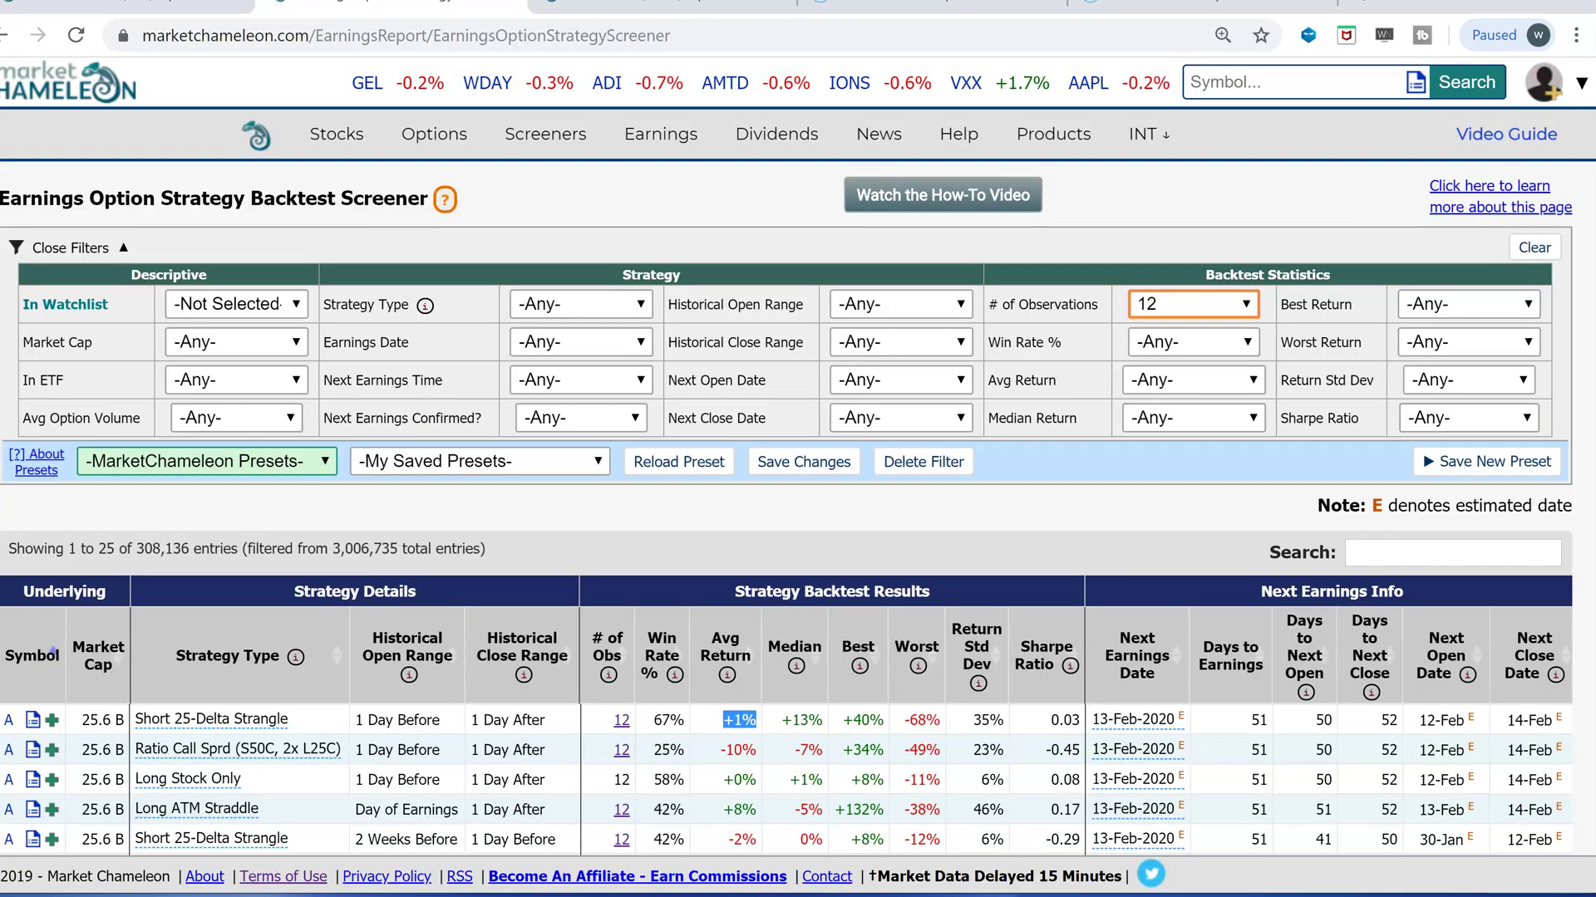
mouse_move(552, 164)
drag(327, 200, 96, 203)
scroll(446, 379, down, 3)
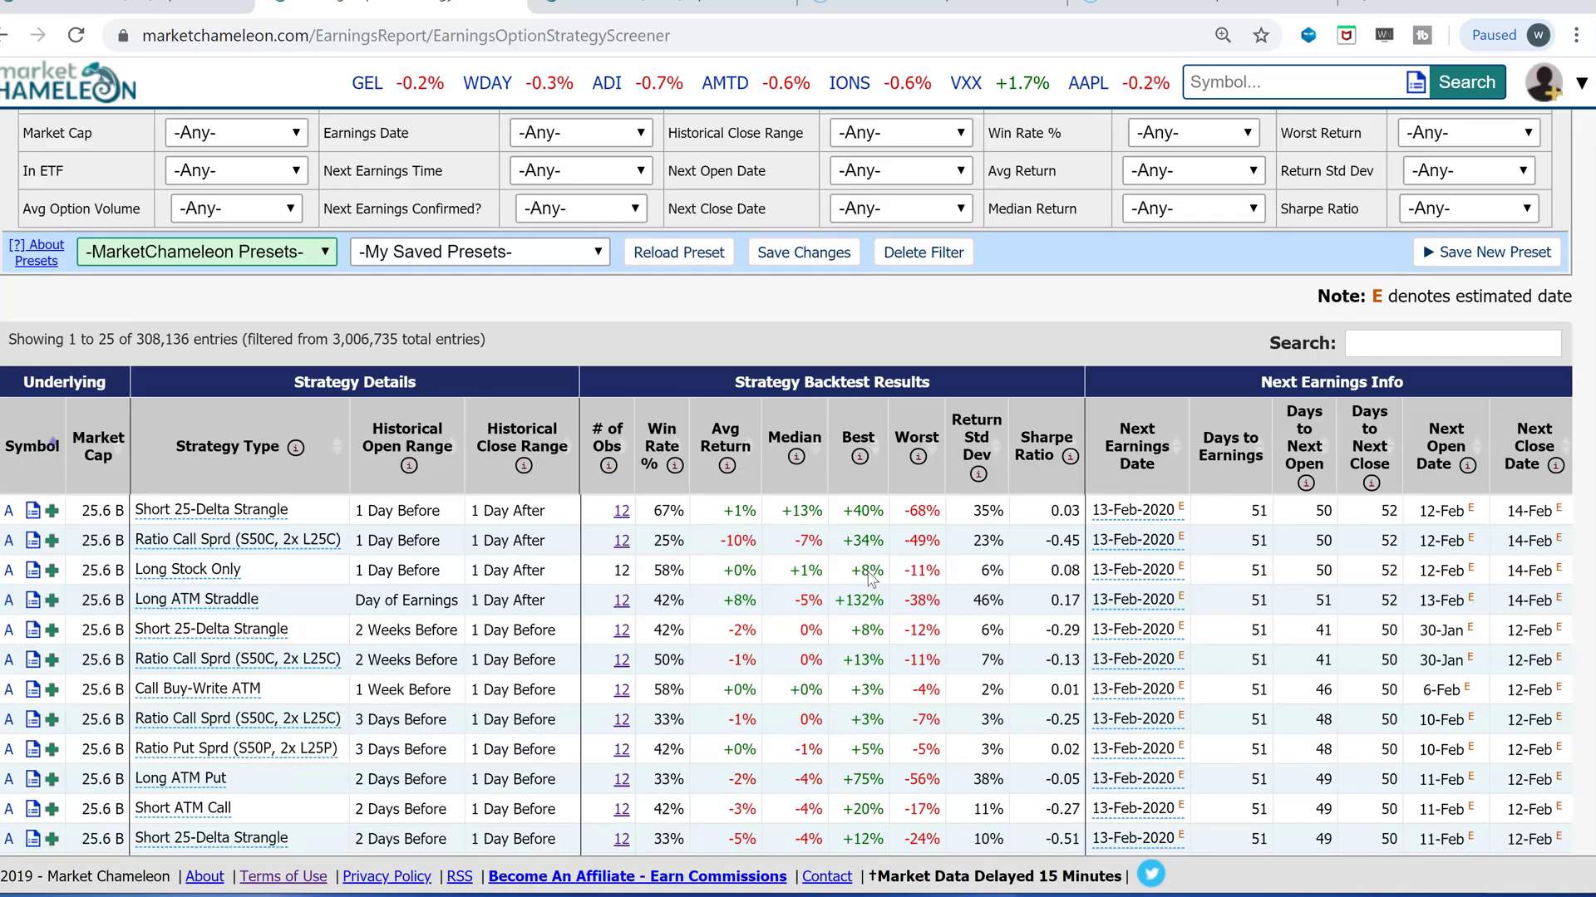
drag(412, 312, 329, 312)
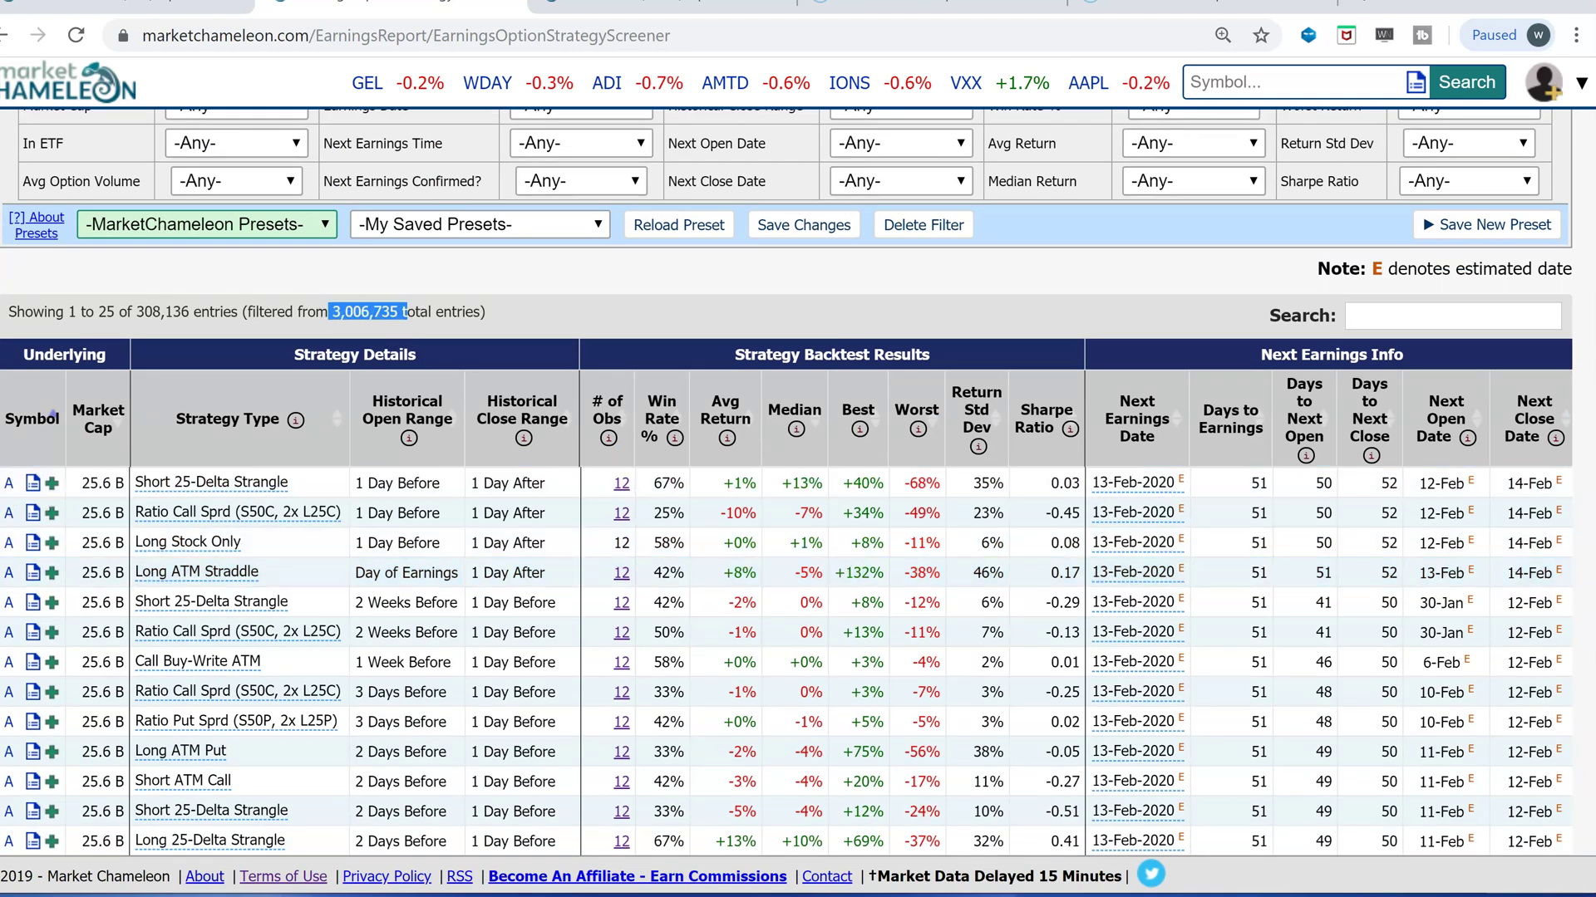
mouse_move(212, 492)
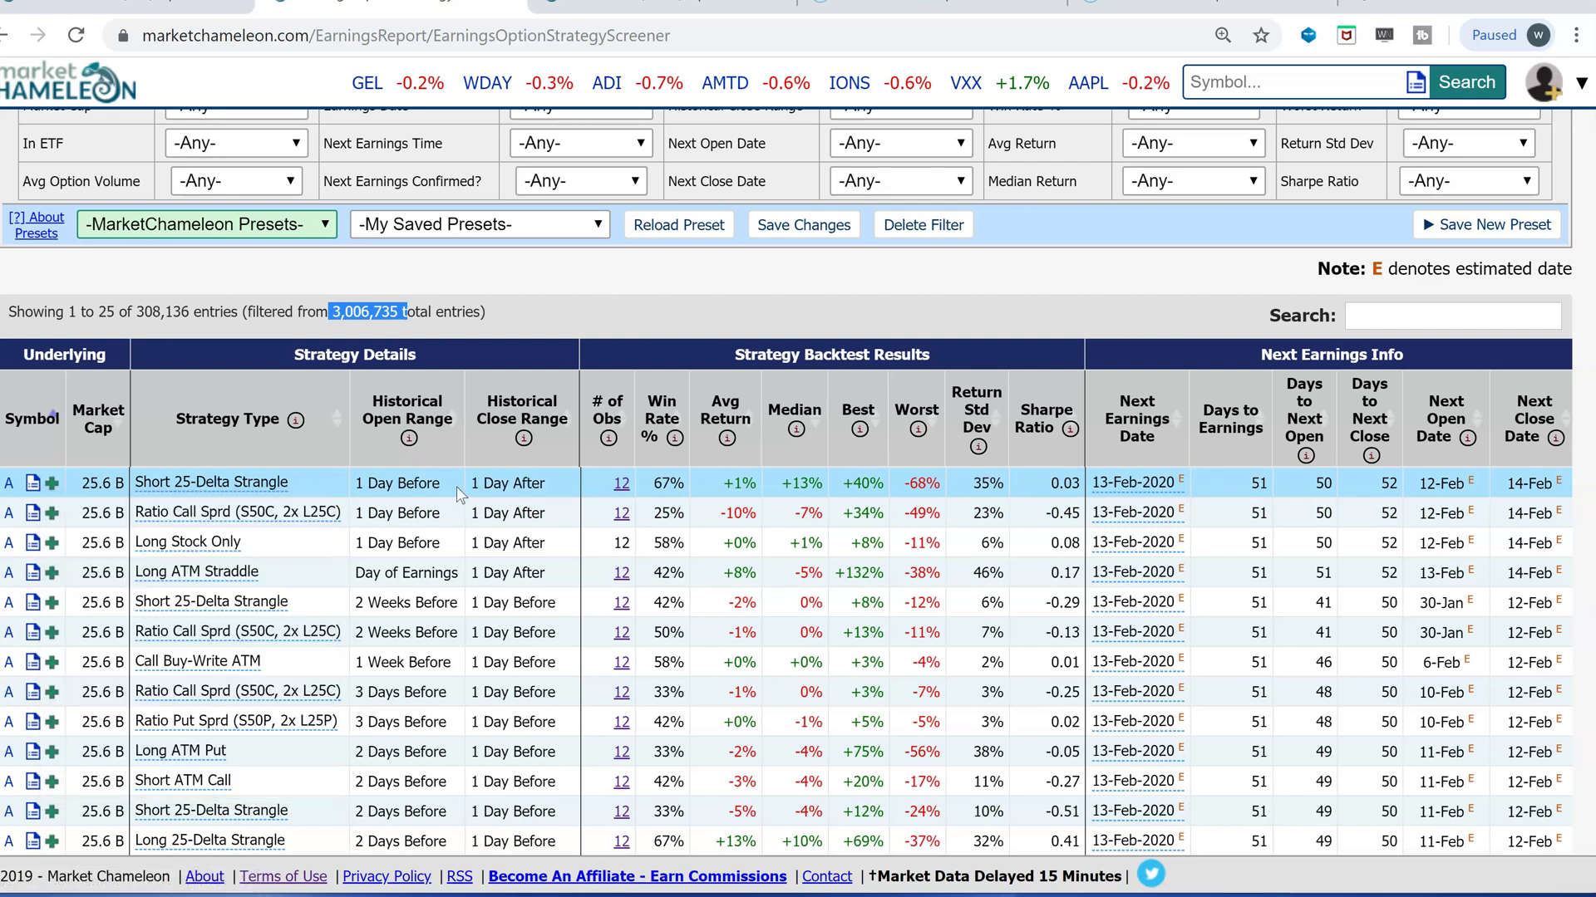
drag(440, 484, 359, 485)
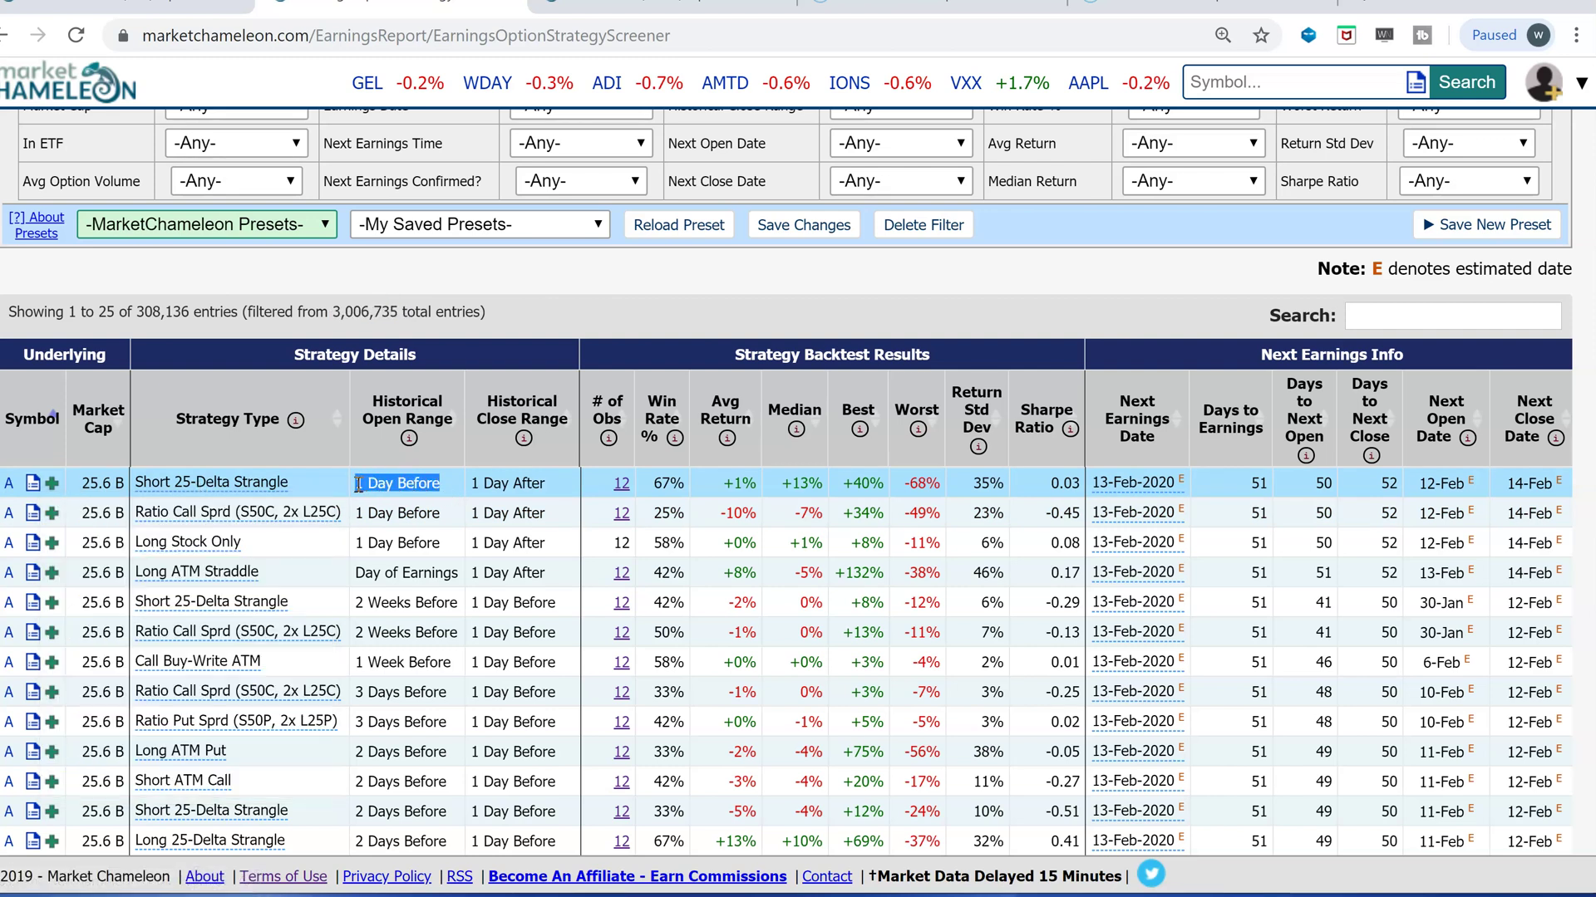
drag(556, 482, 472, 483)
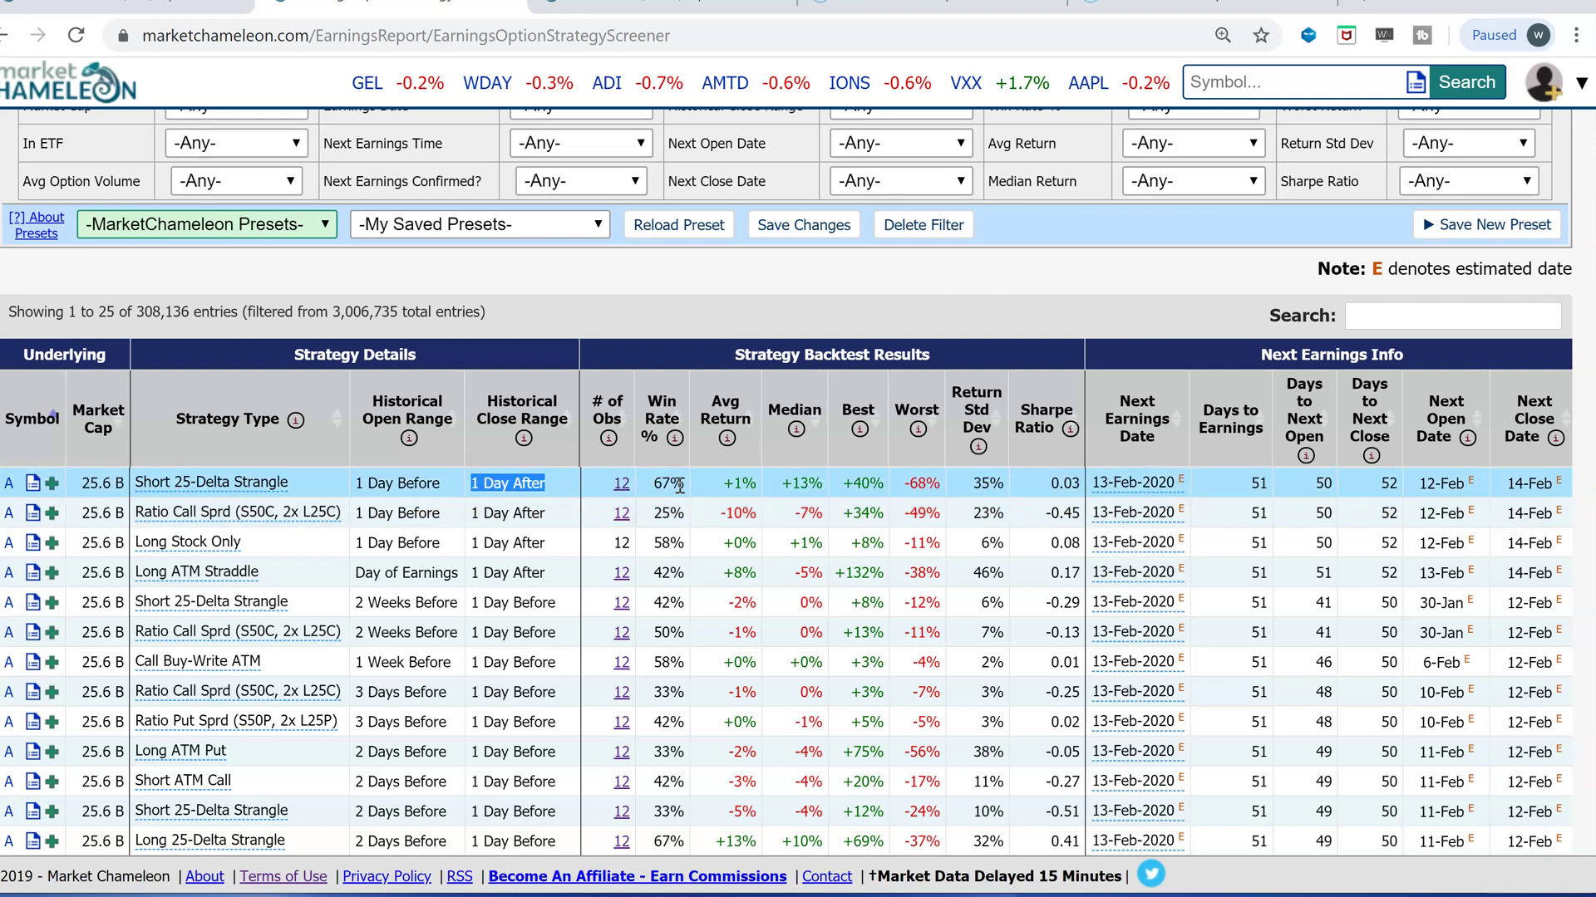
drag(684, 484, 653, 487)
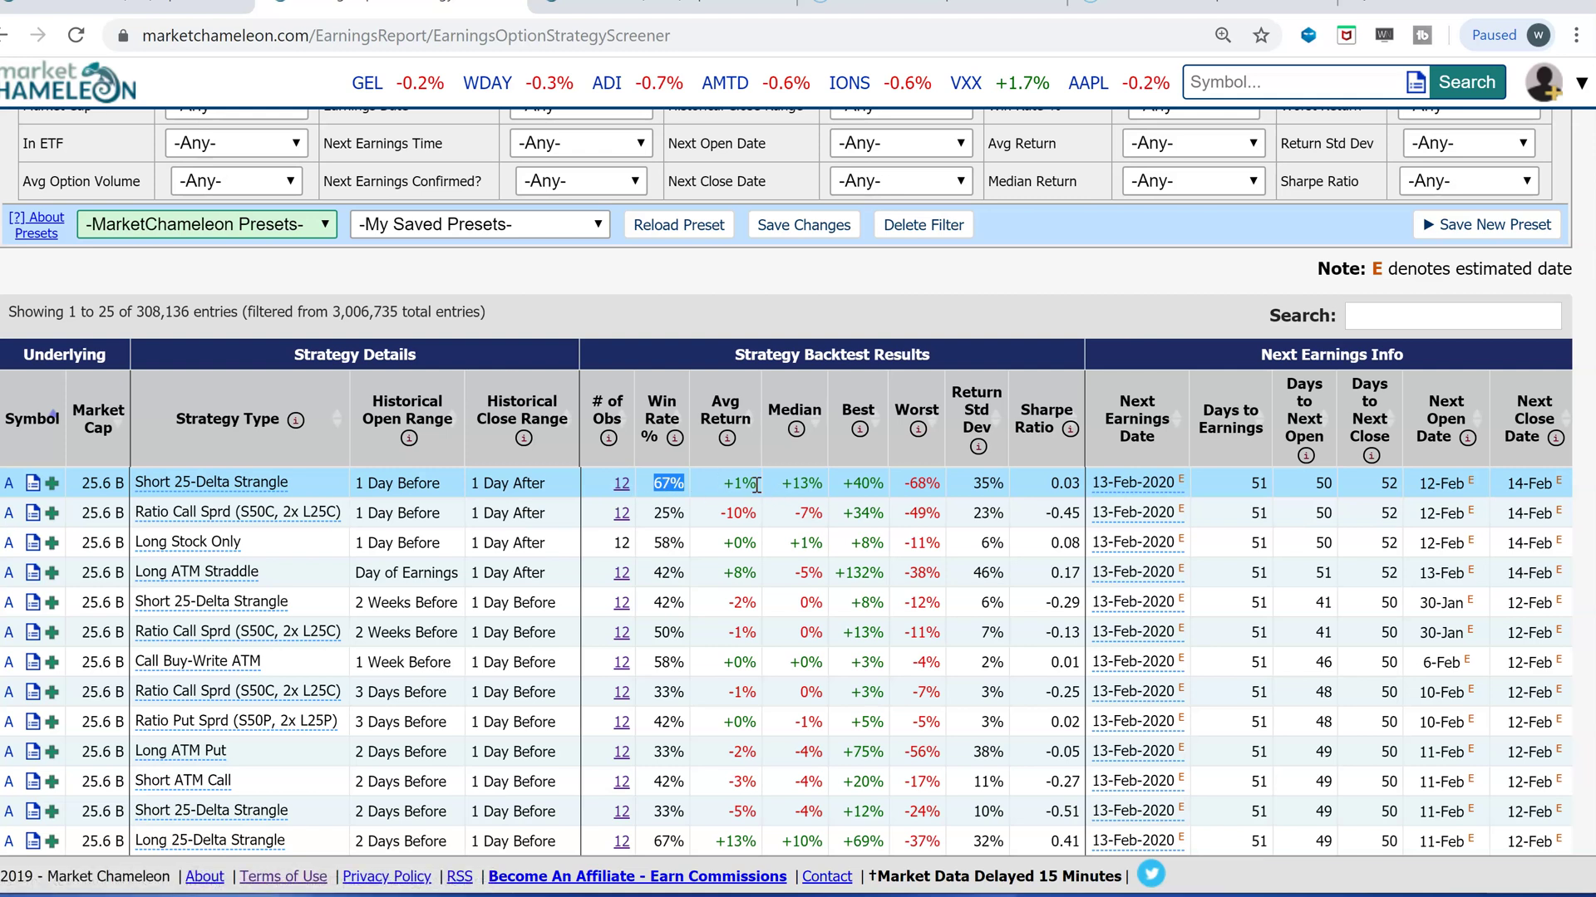
drag(759, 485, 723, 485)
drag(686, 483, 651, 488)
drag(811, 483, 774, 488)
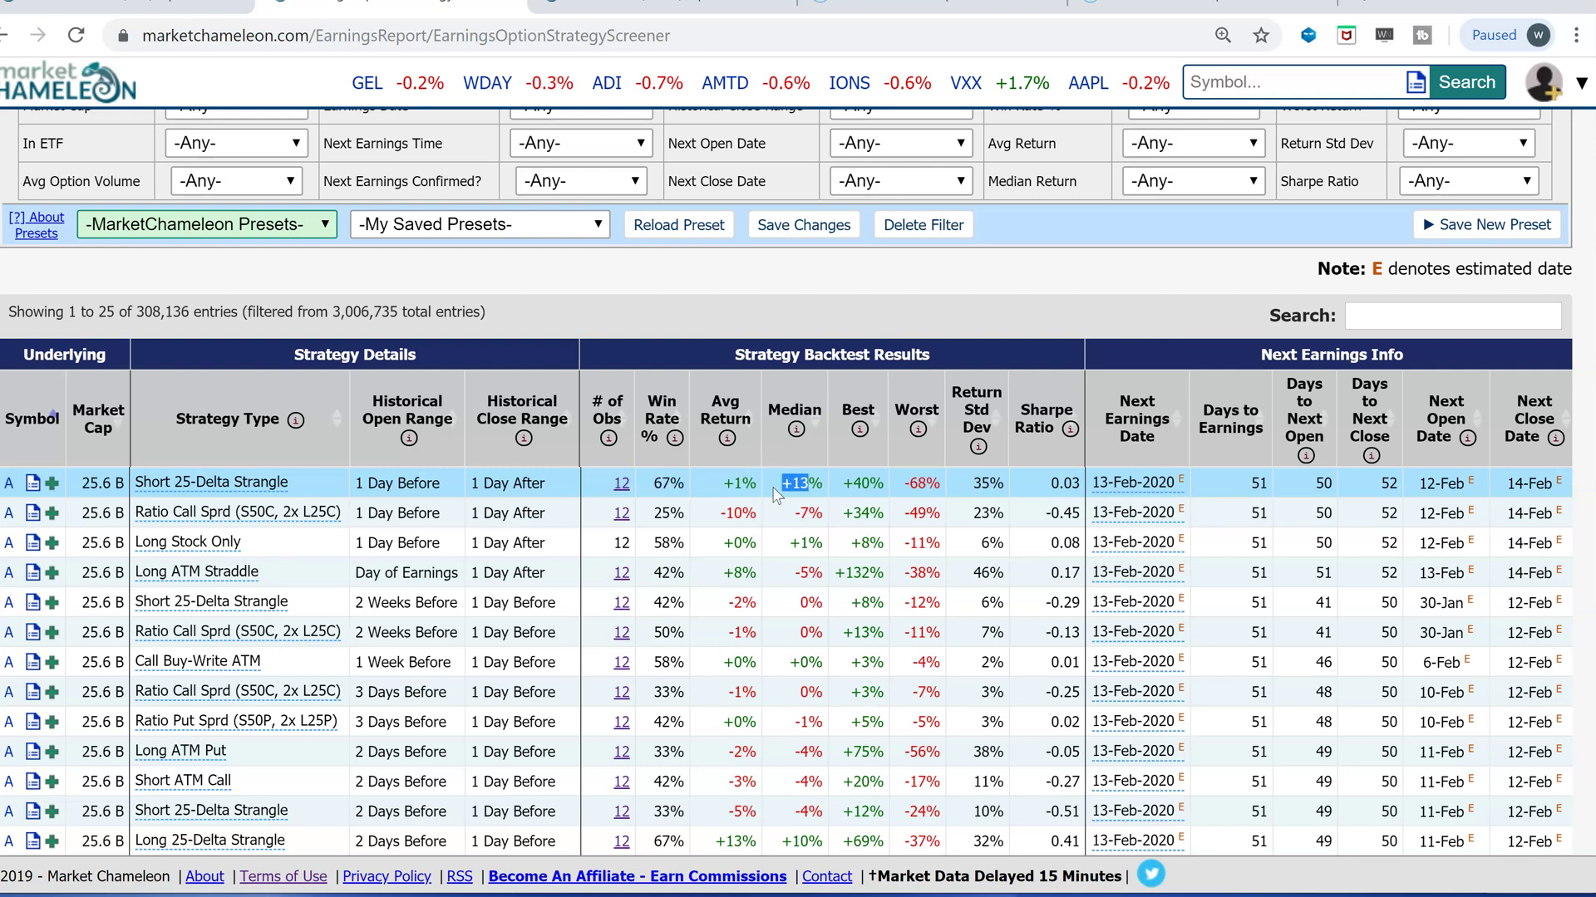
drag(870, 483, 842, 487)
drag(1007, 484, 971, 488)
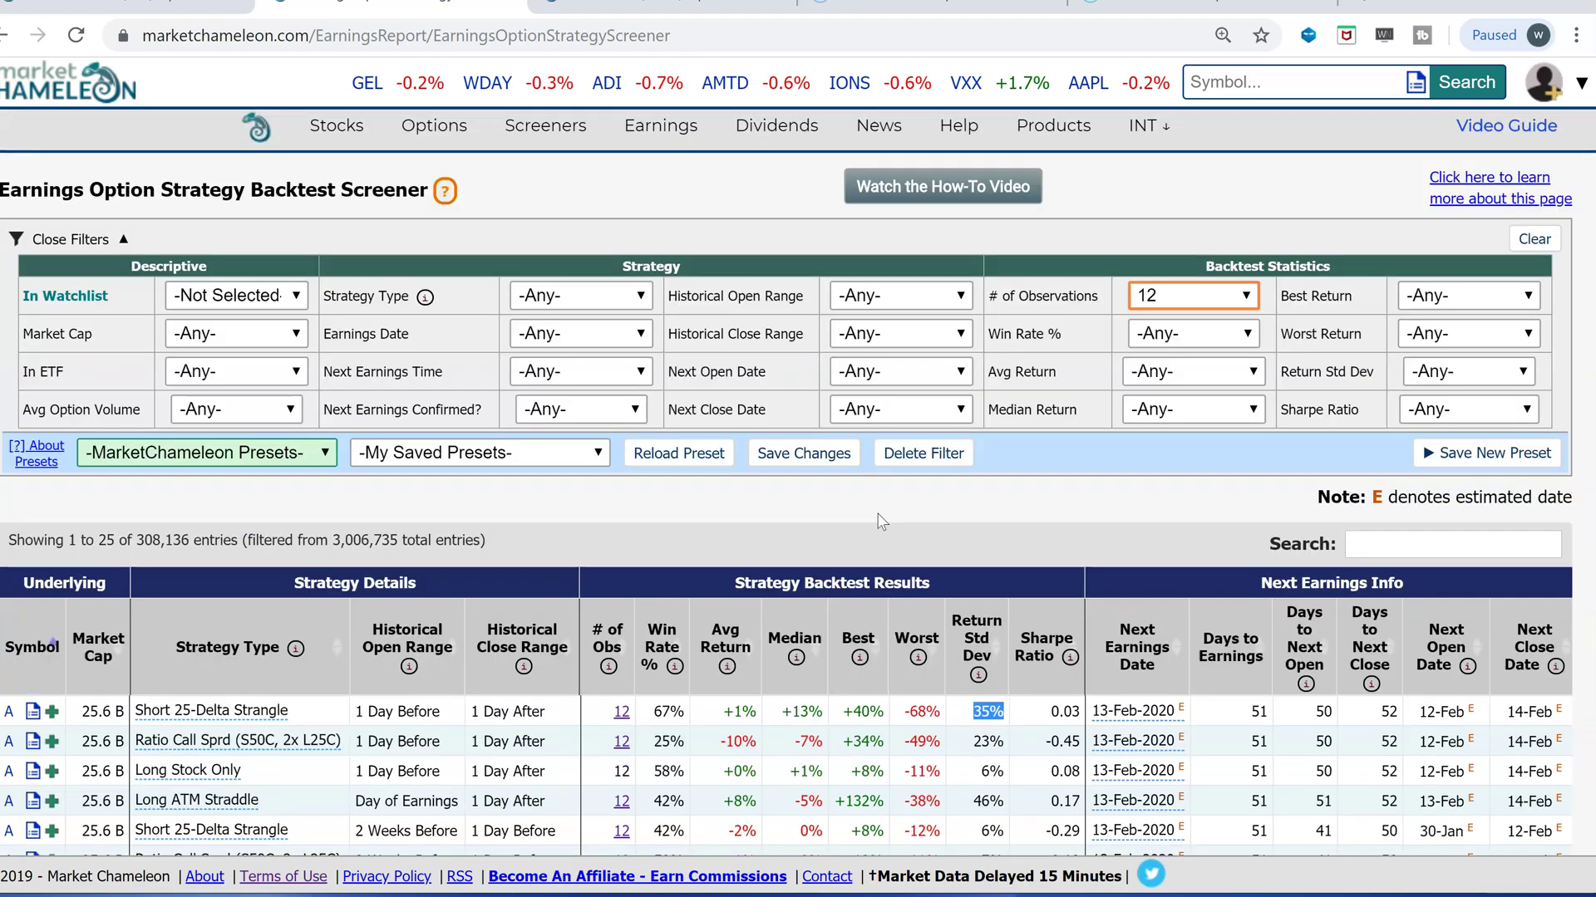
scroll(632, 486, up, 3)
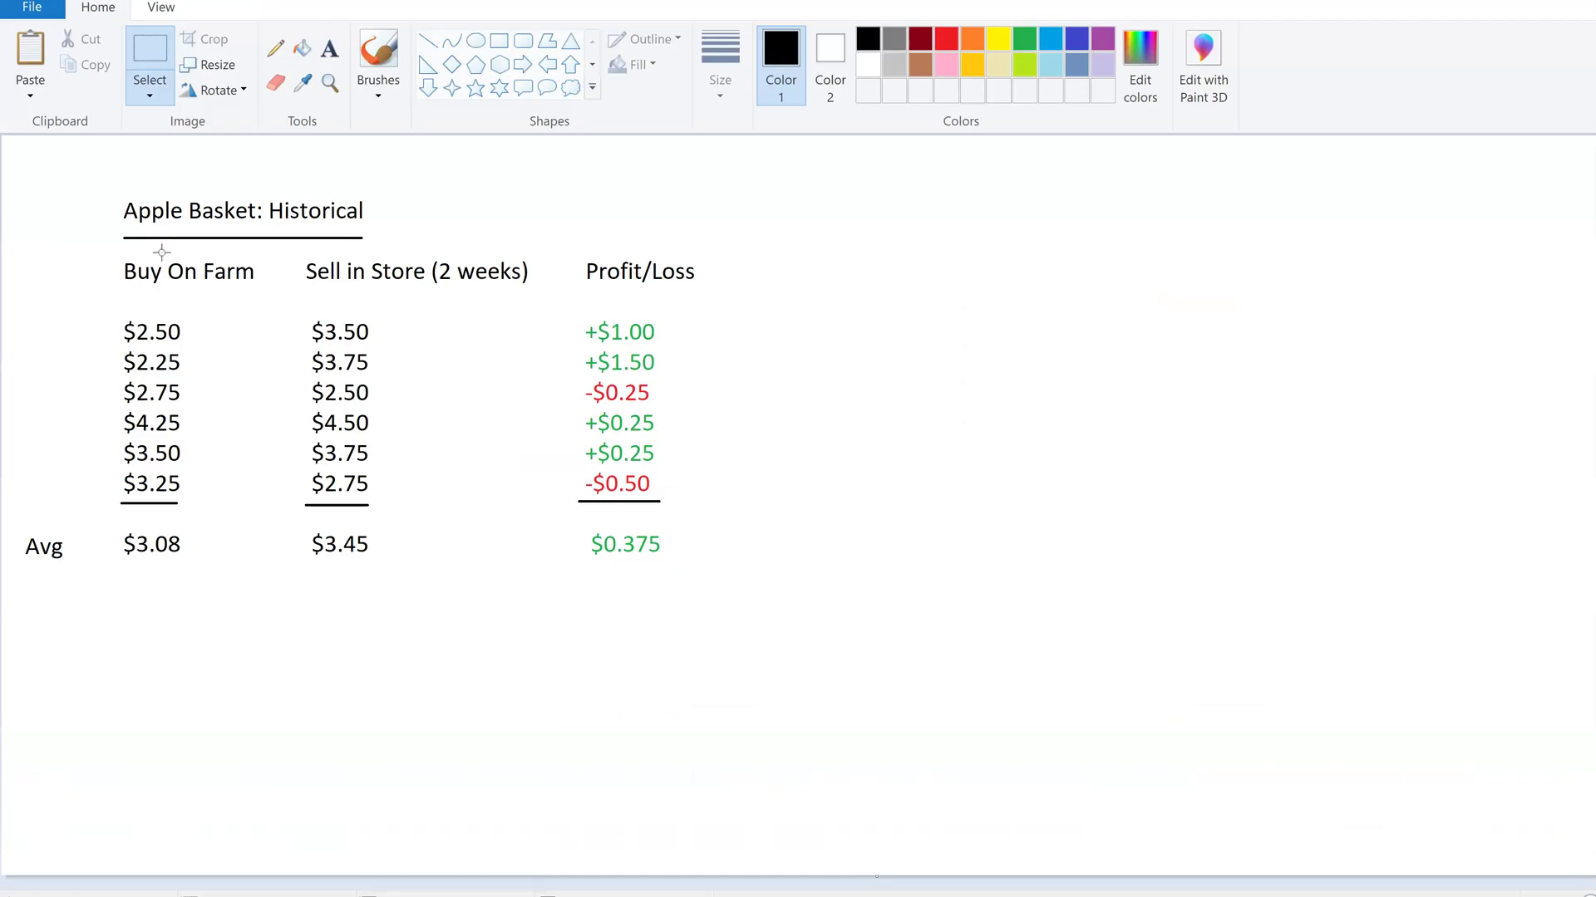
- Paste the Today Market Price evaluation block beside the apple-basket historical table
click(30, 67)
drag(363, 252, 929, 339)
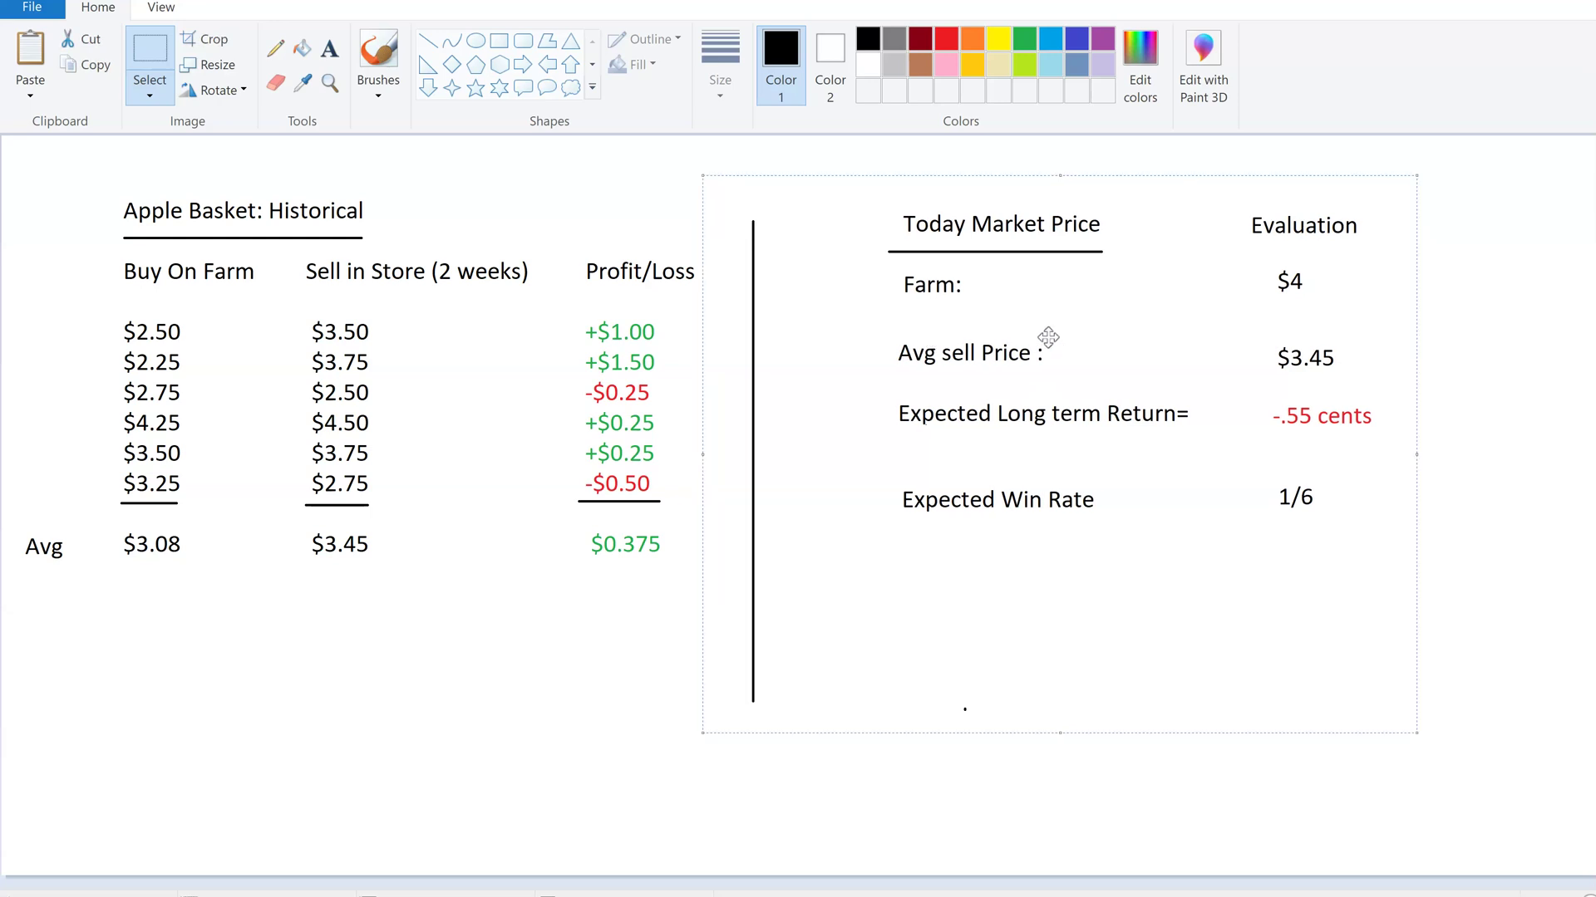
click(1510, 308)
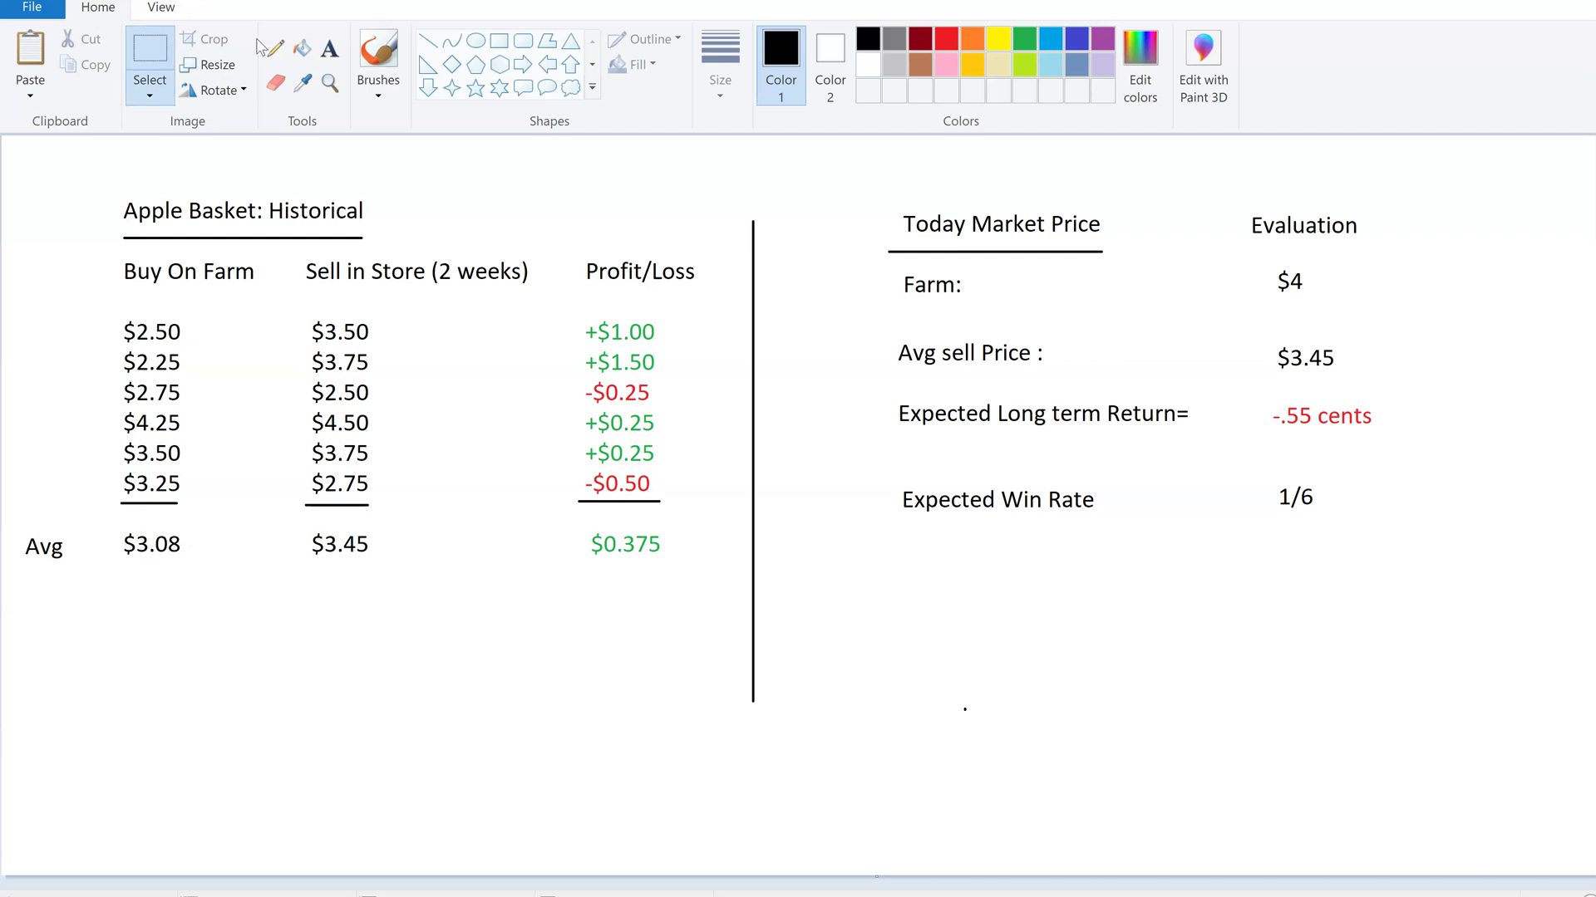
- Draw rectangles around the $3.45 average sell price and the 1/6 expected win rate
click(498, 41)
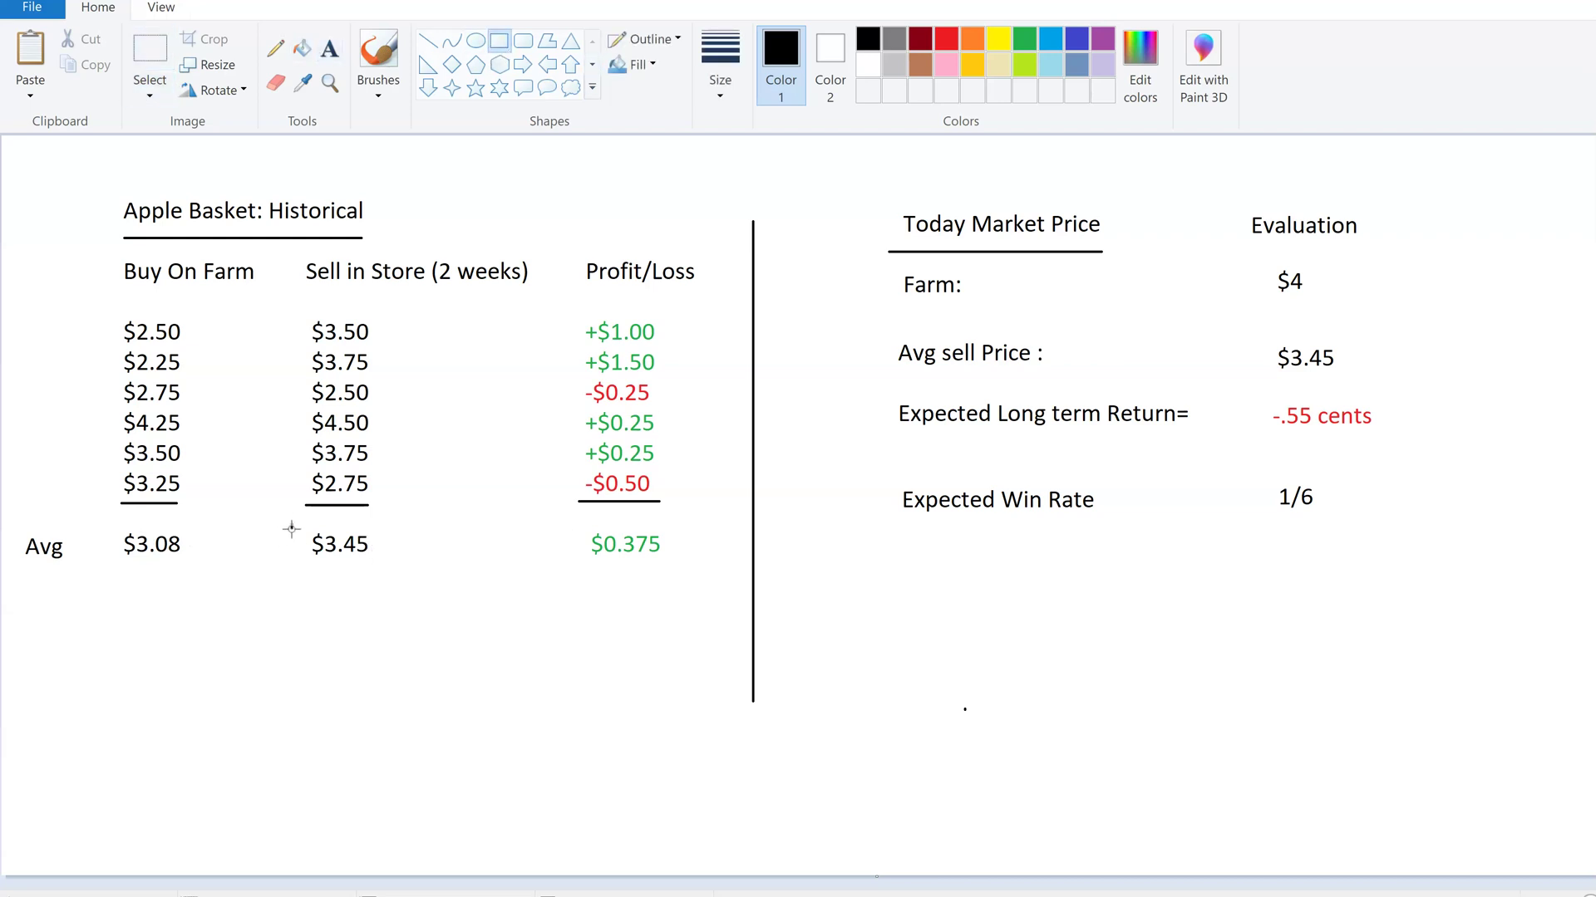
drag(291, 525, 397, 575)
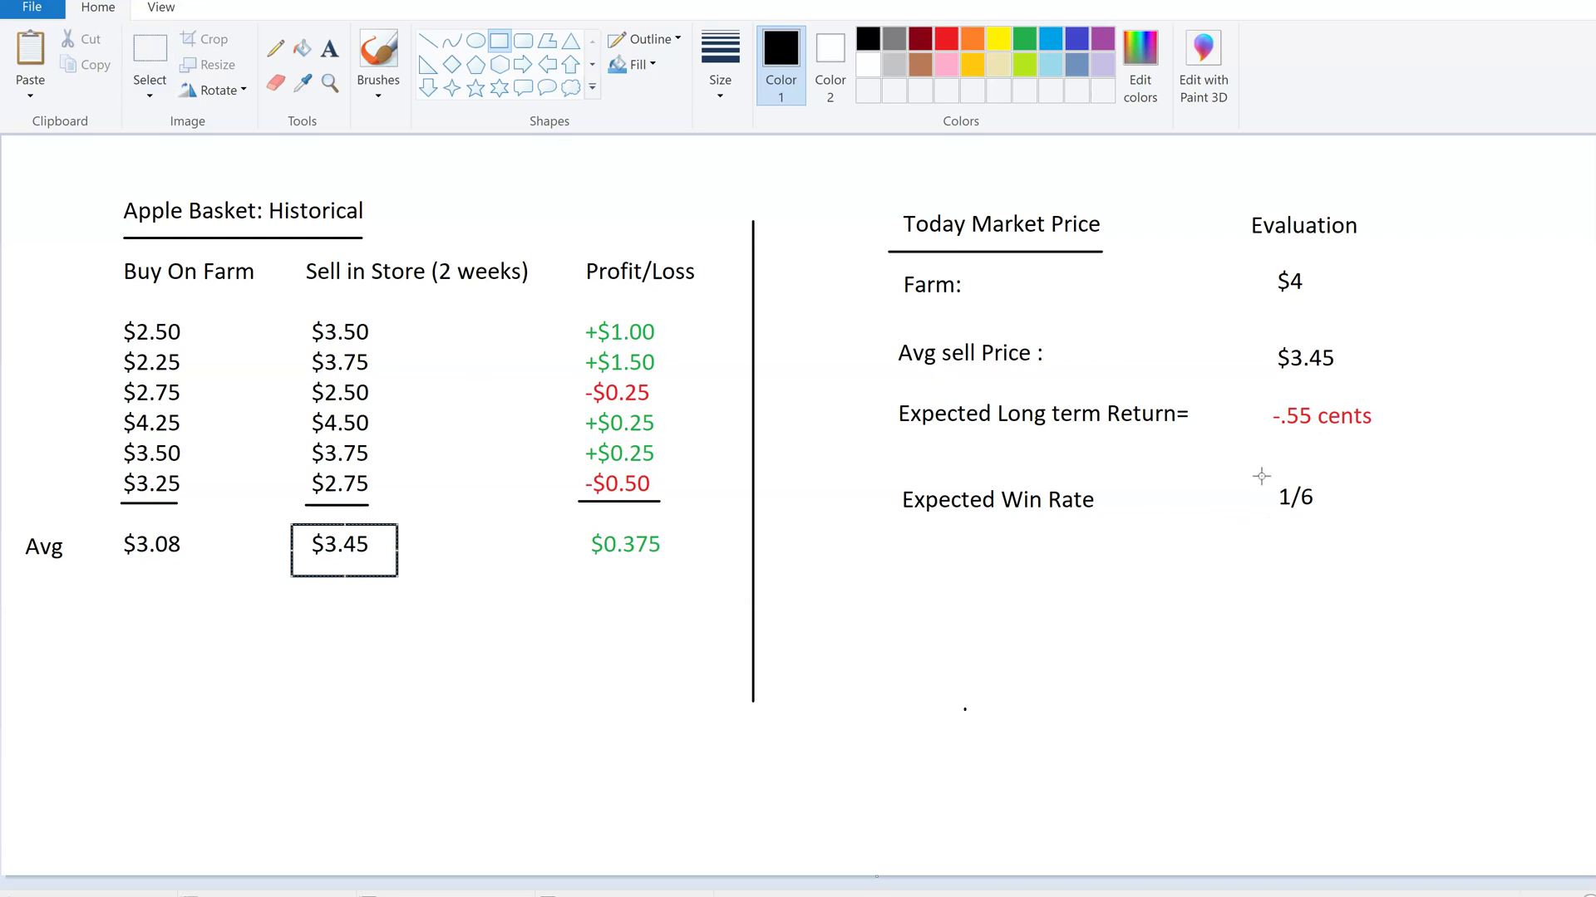
drag(1262, 476, 1357, 538)
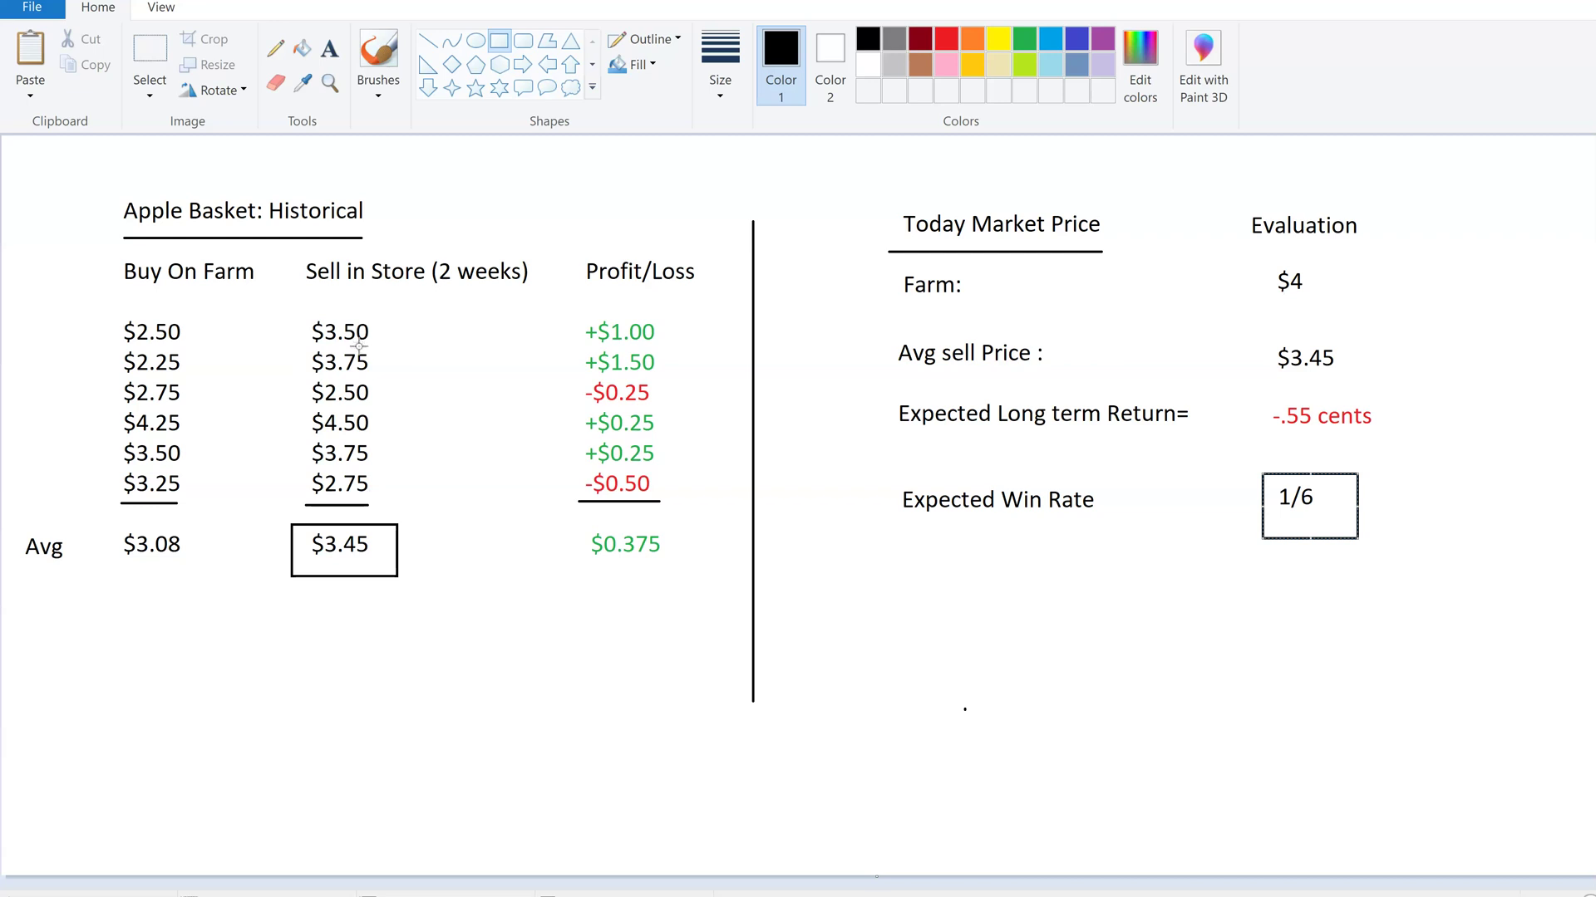
- Box the whole $4.25 / $4.50 row instead of just the $4.50 price
drag(298, 405, 376, 443)
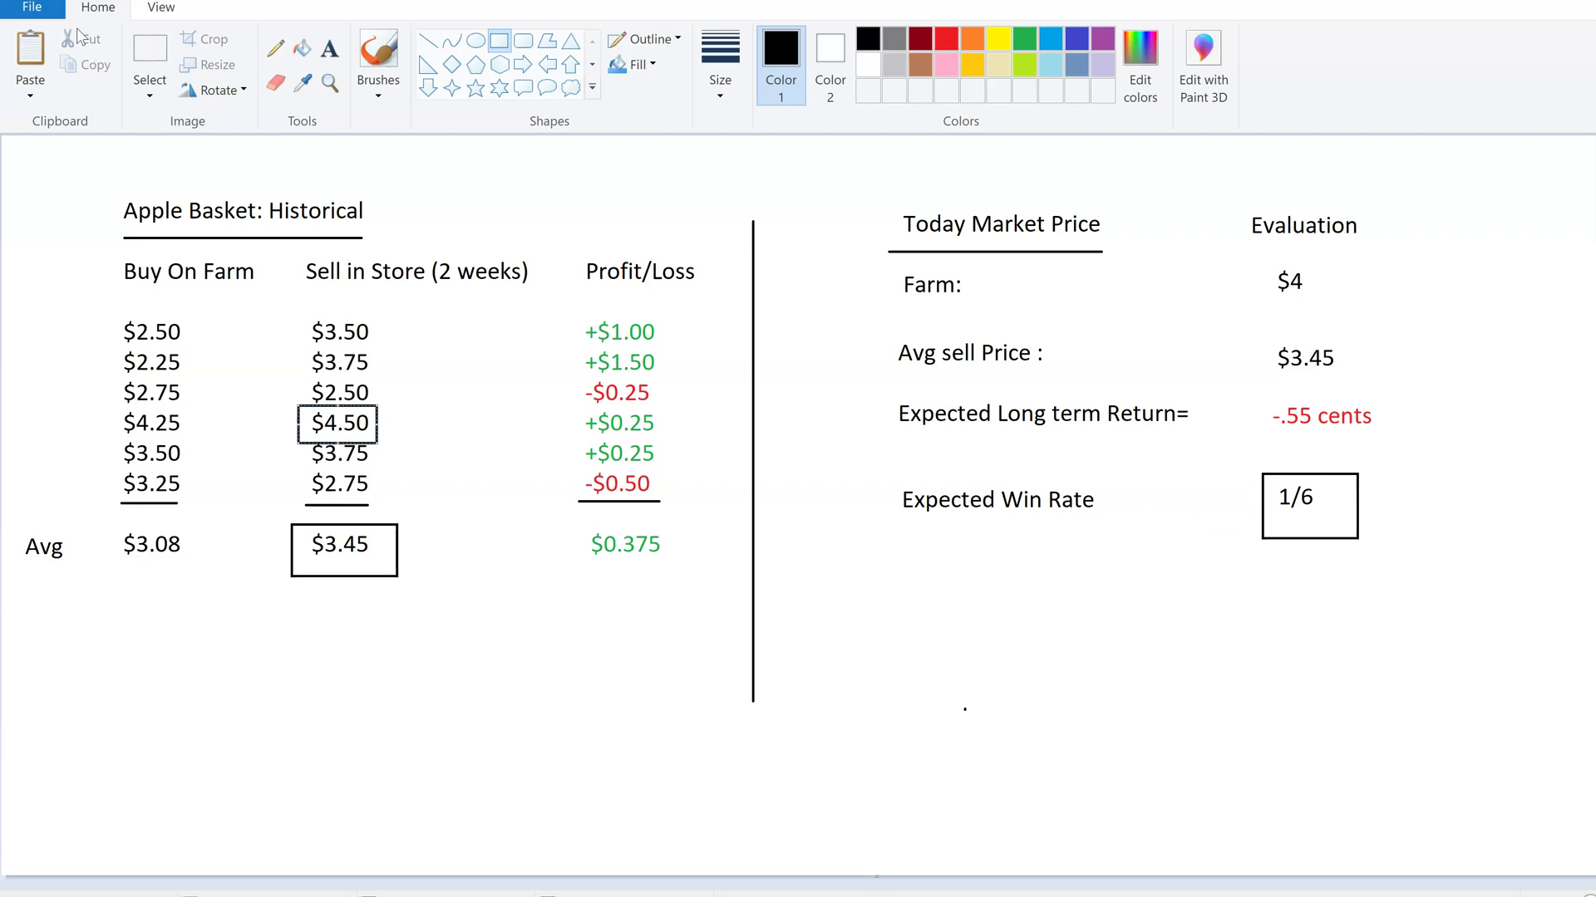
key(Escape)
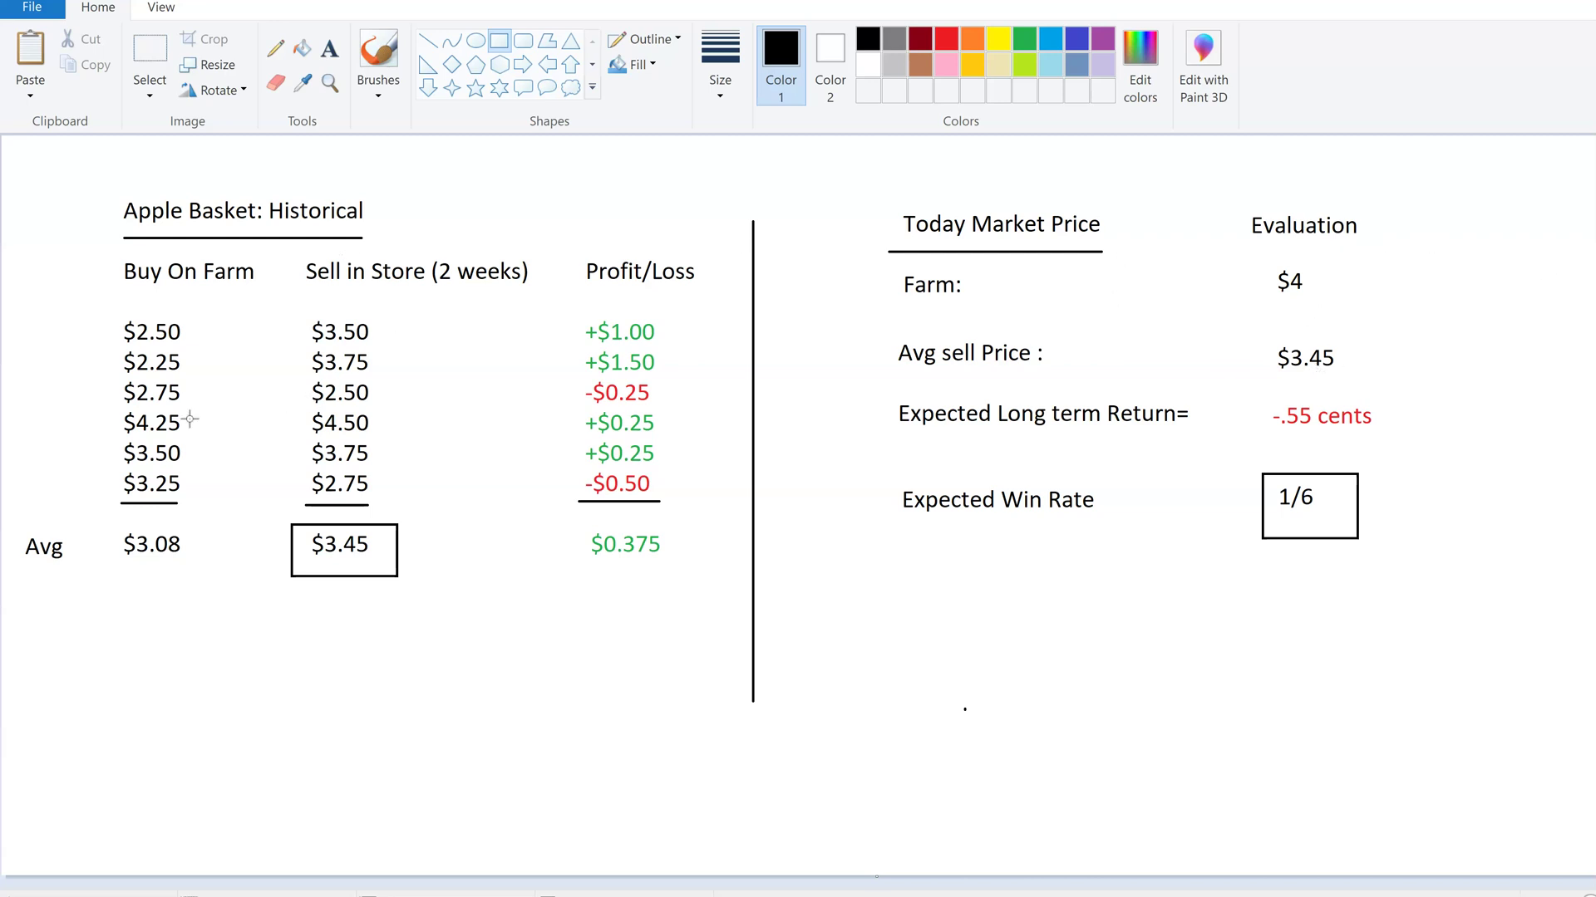
click(151, 52)
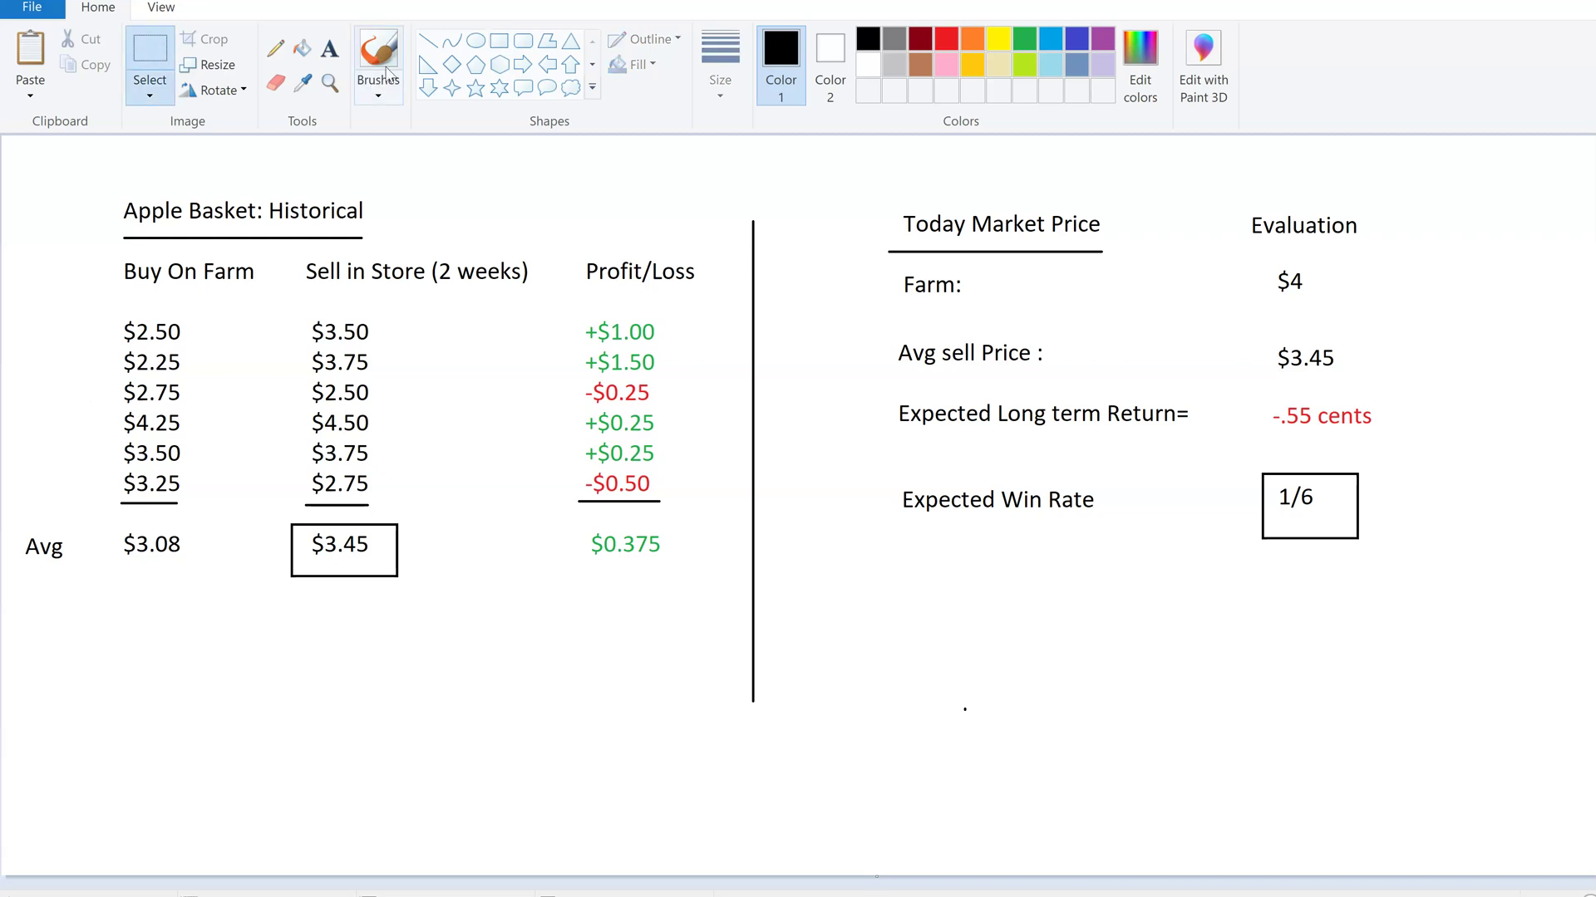
click(498, 40)
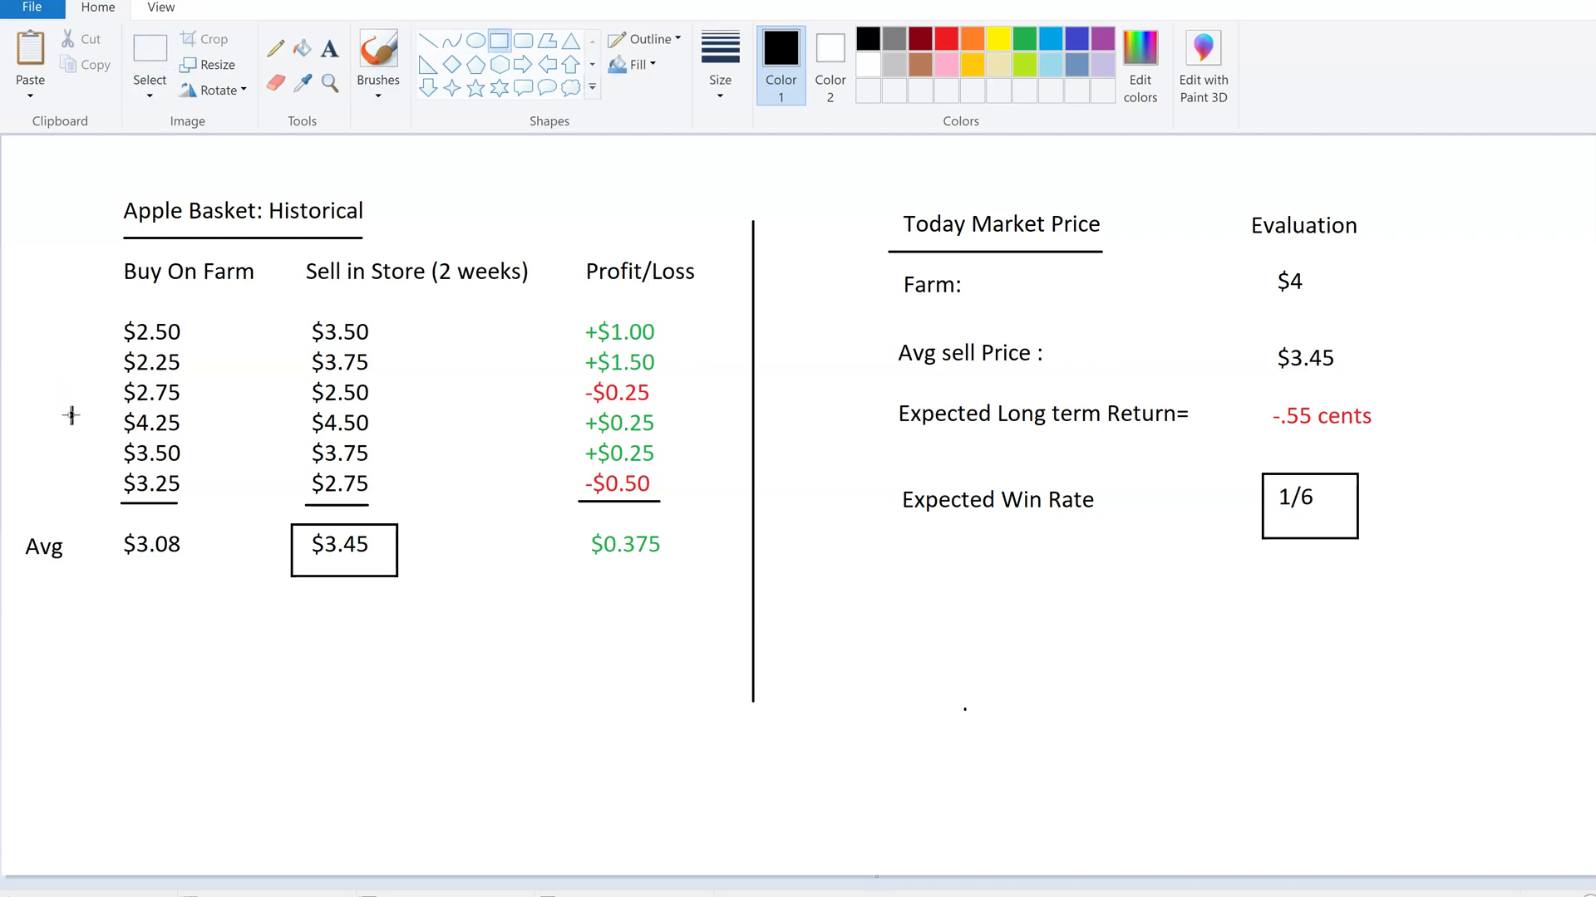
drag(72, 407, 401, 443)
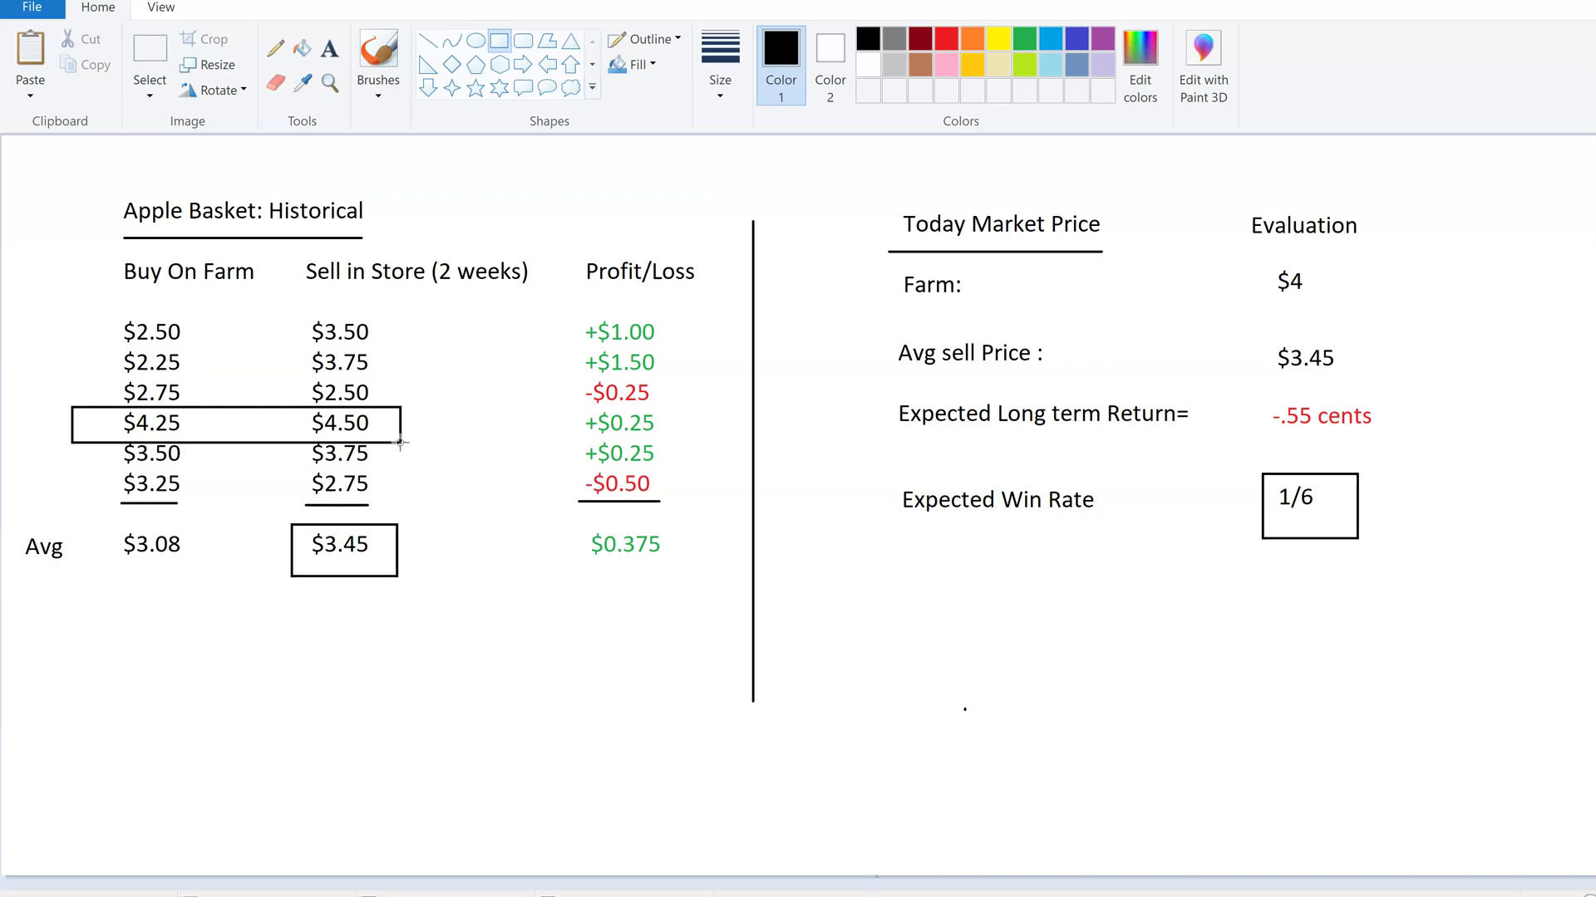
drag(400, 443, 400, 443)
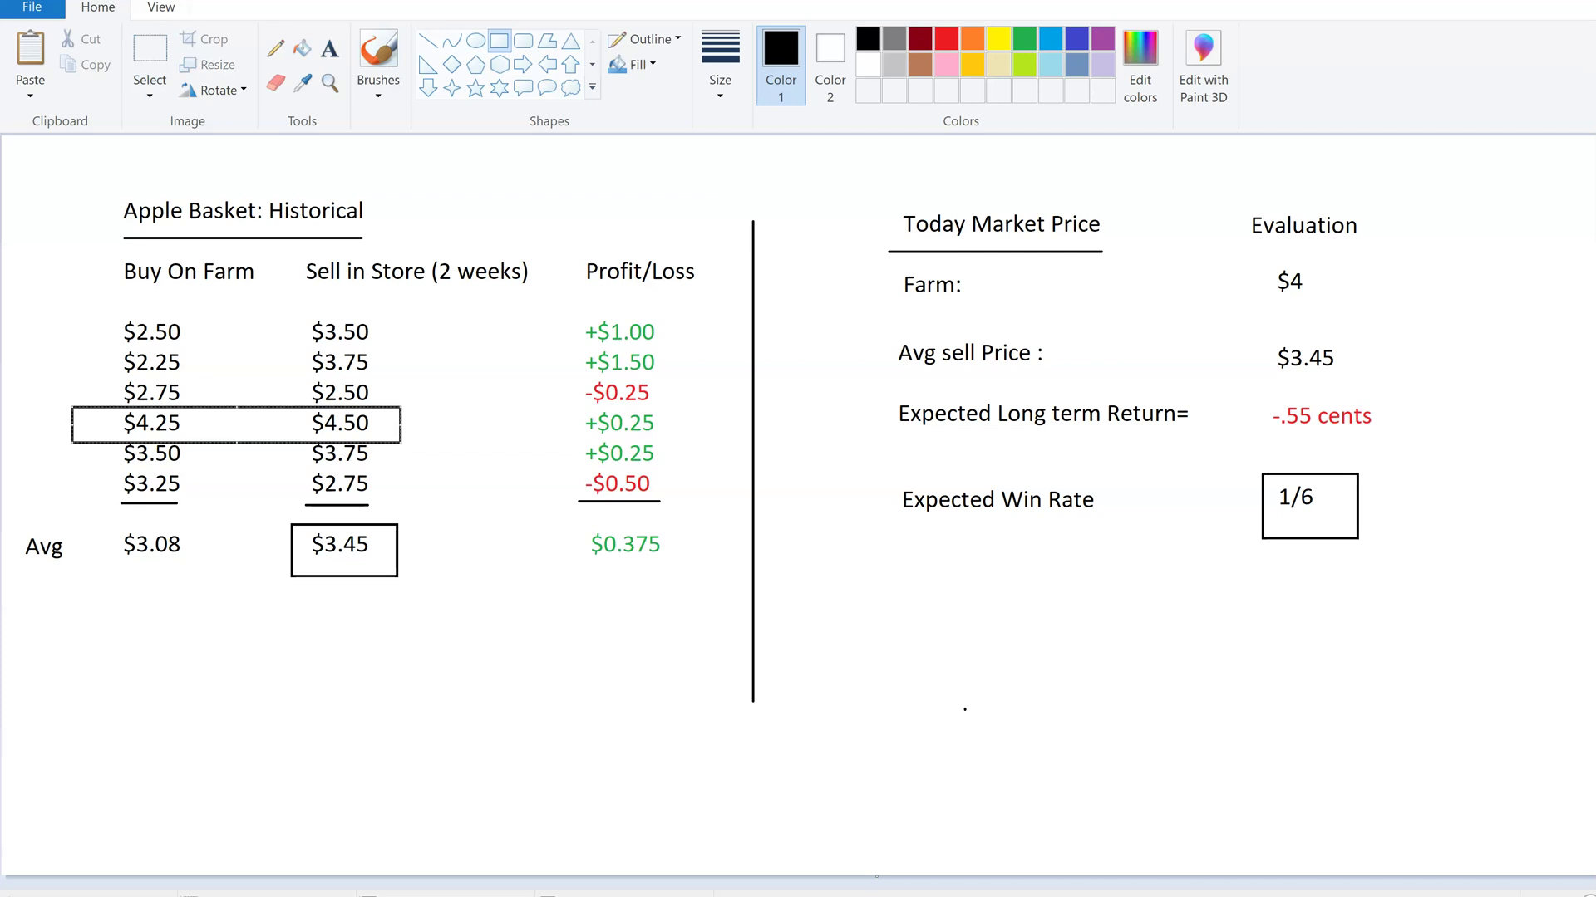
key(ctrl+z)
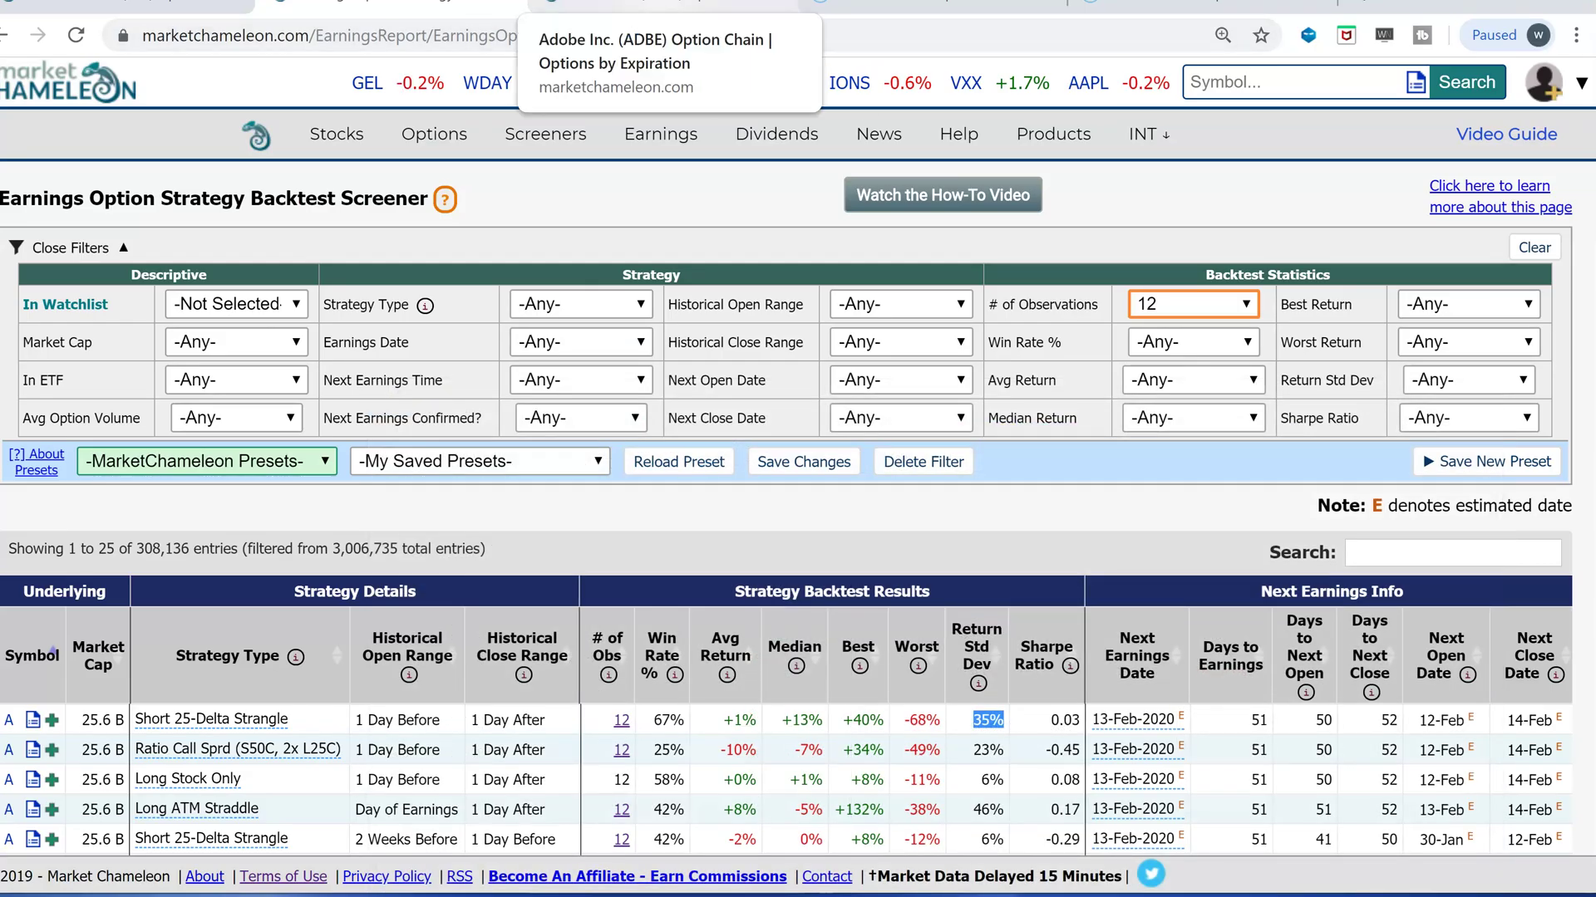
- On the ADBE option chain, note the Theo column and set up a leg buying the 13-Dec-19 315 call
click(715, 17)
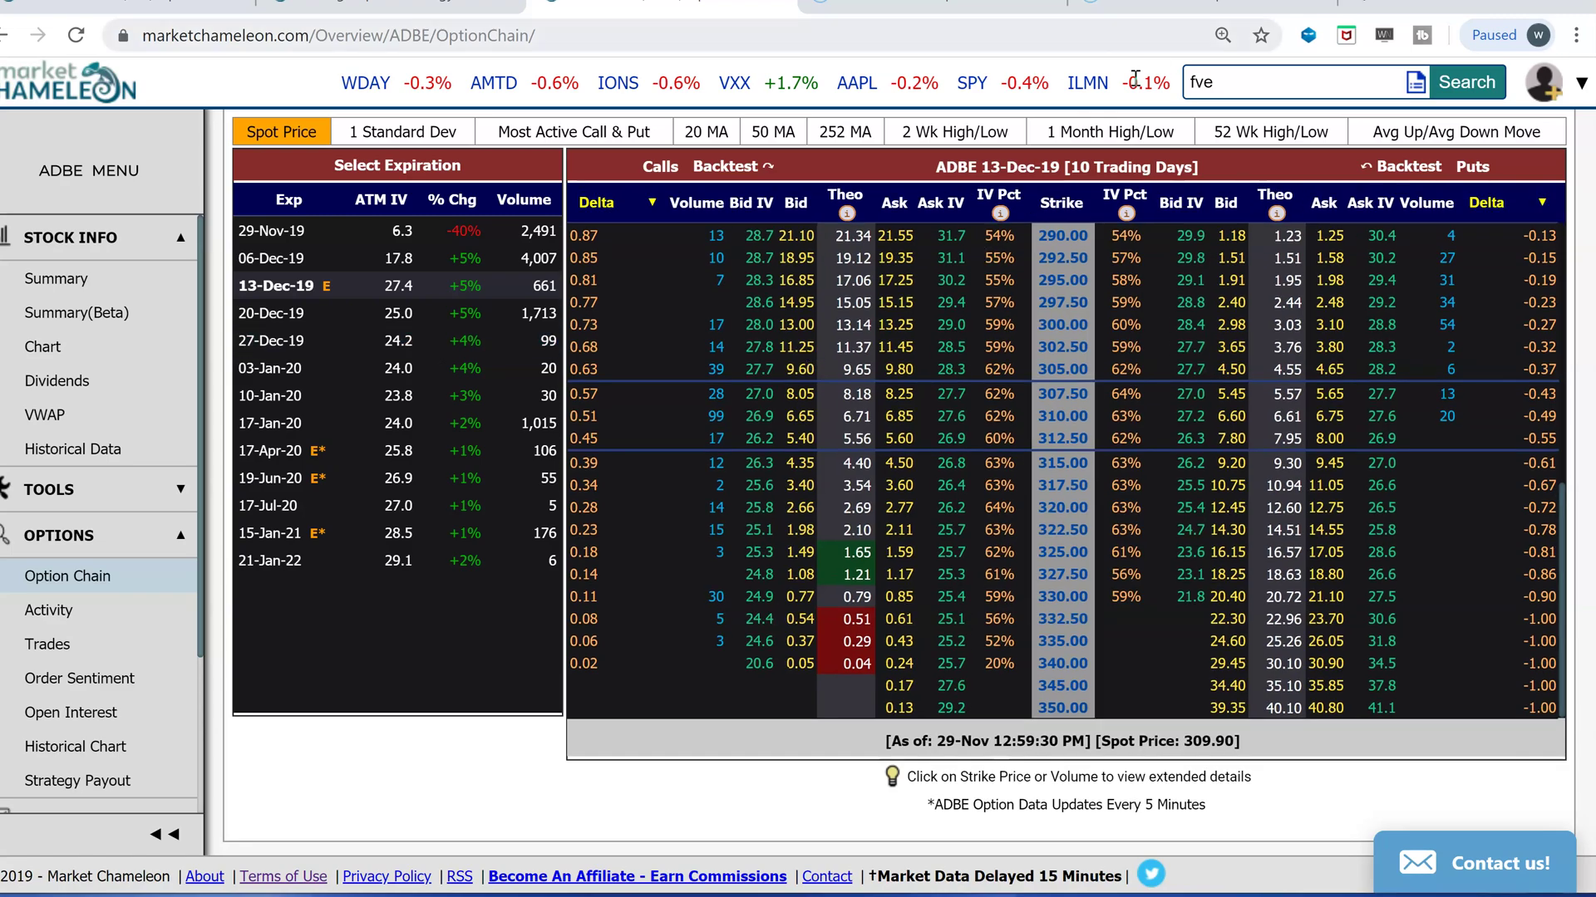
scroll(1551, 193, up, 2)
scroll(1551, 193, up, 3)
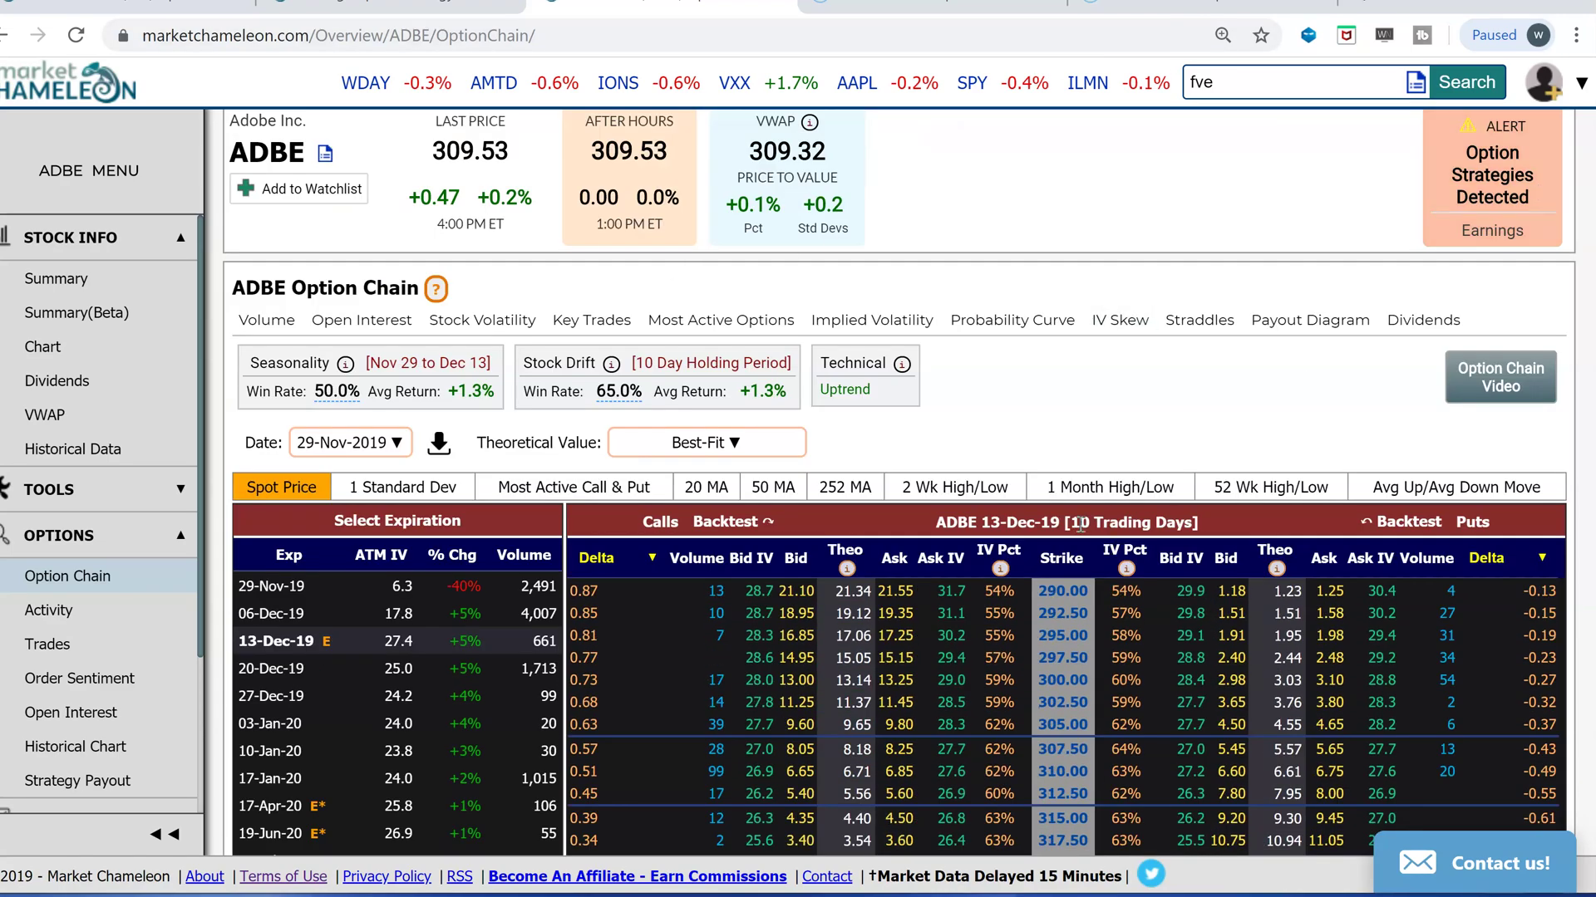
drag(871, 551, 826, 554)
scroll(585, 332, up, 1)
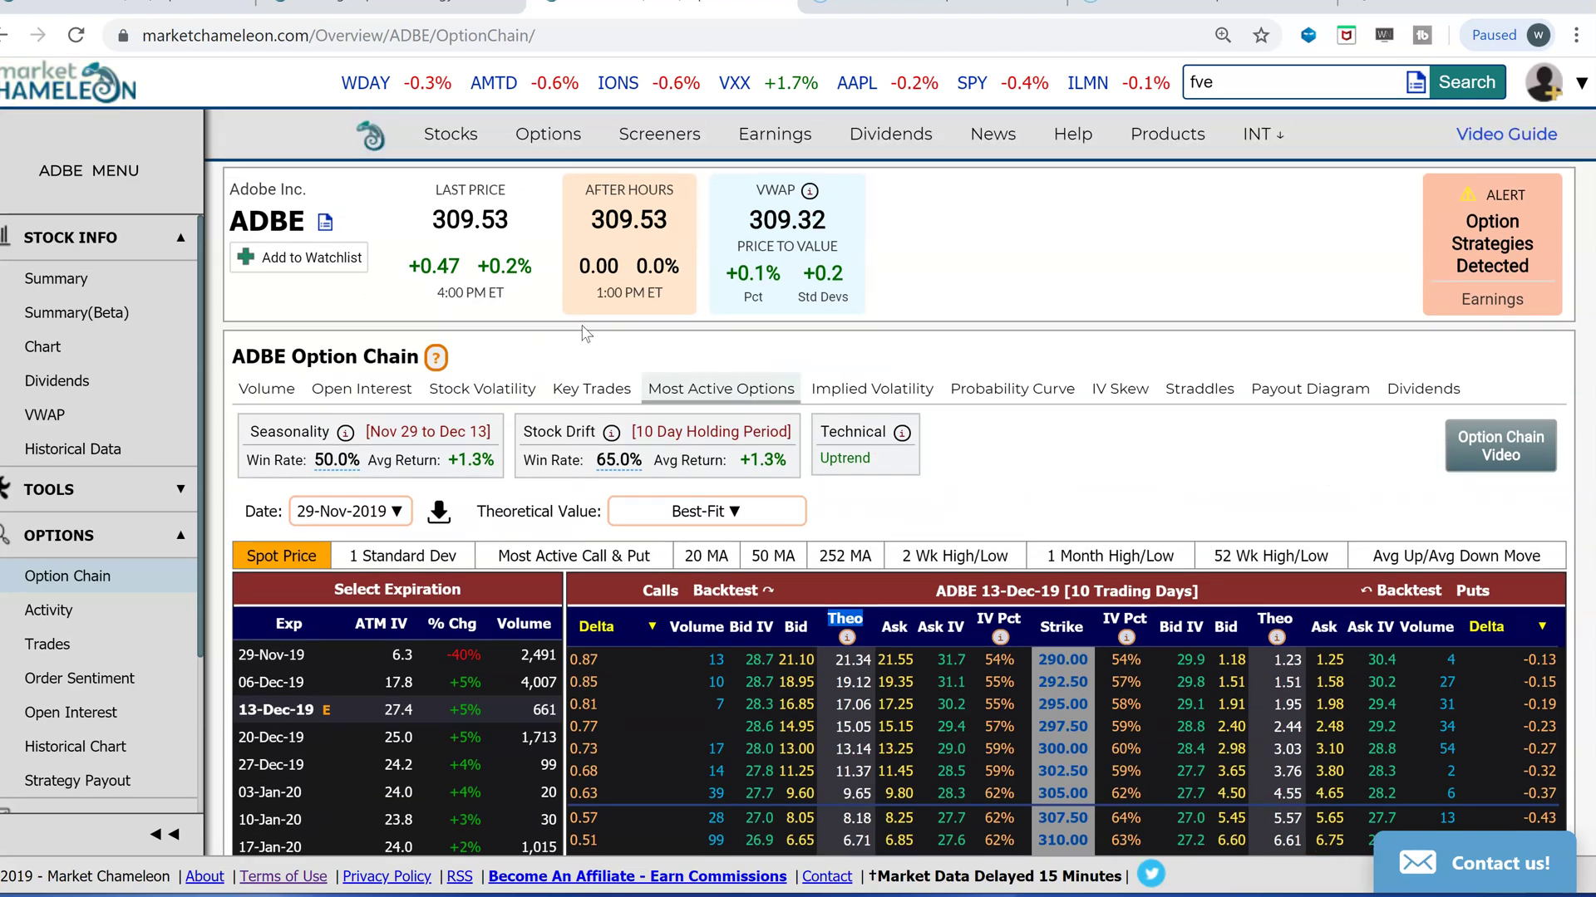
scroll(651, 664, down, 3)
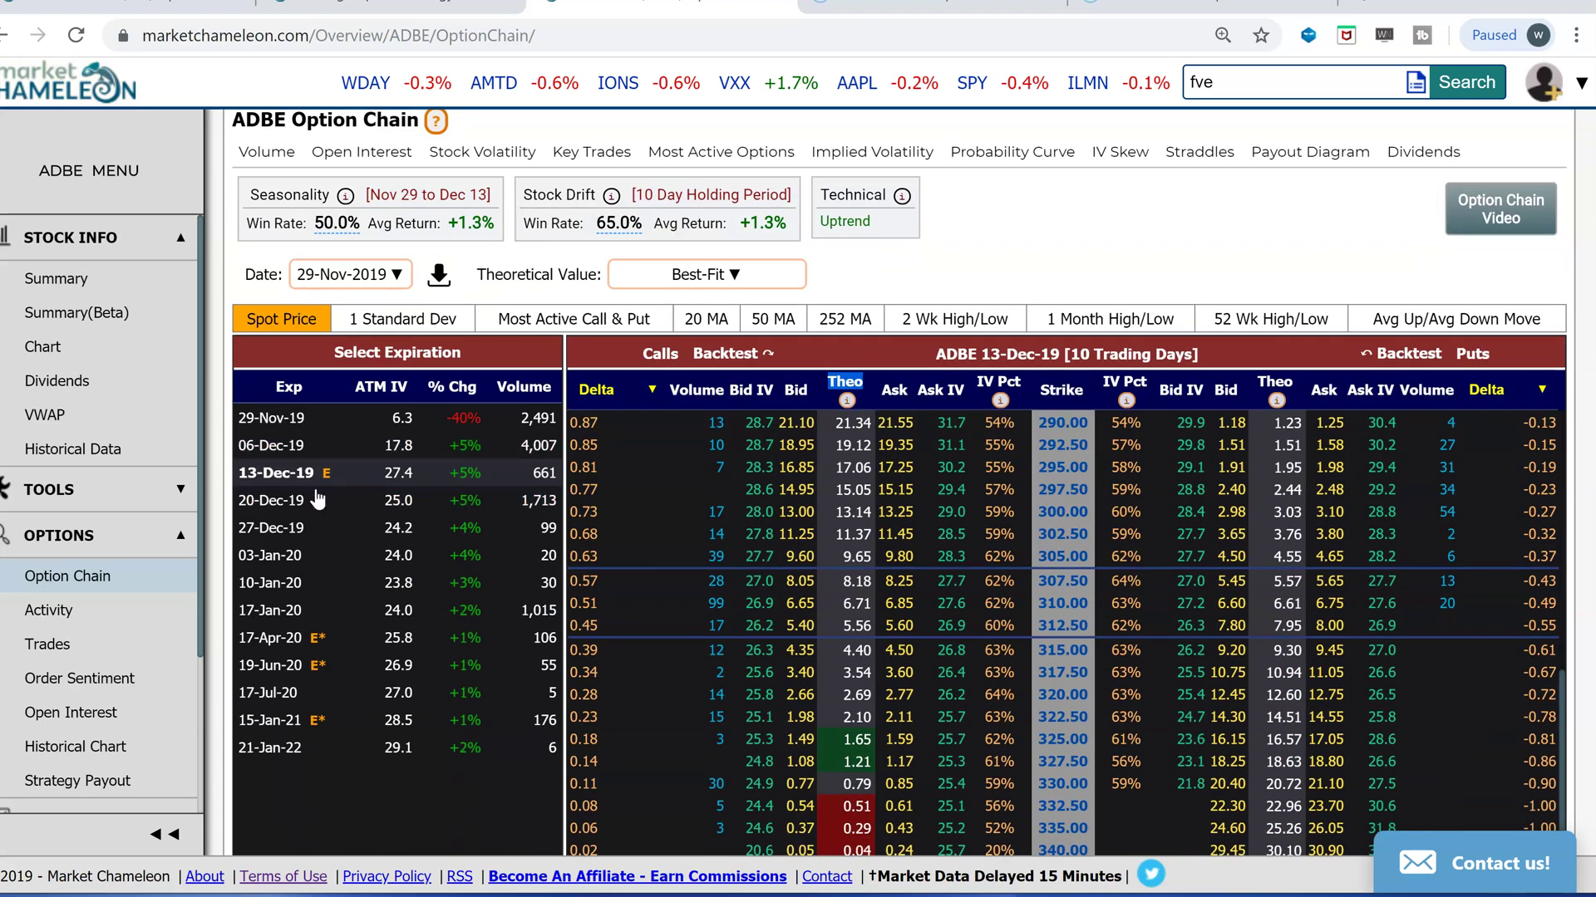
mouse_move(1052, 634)
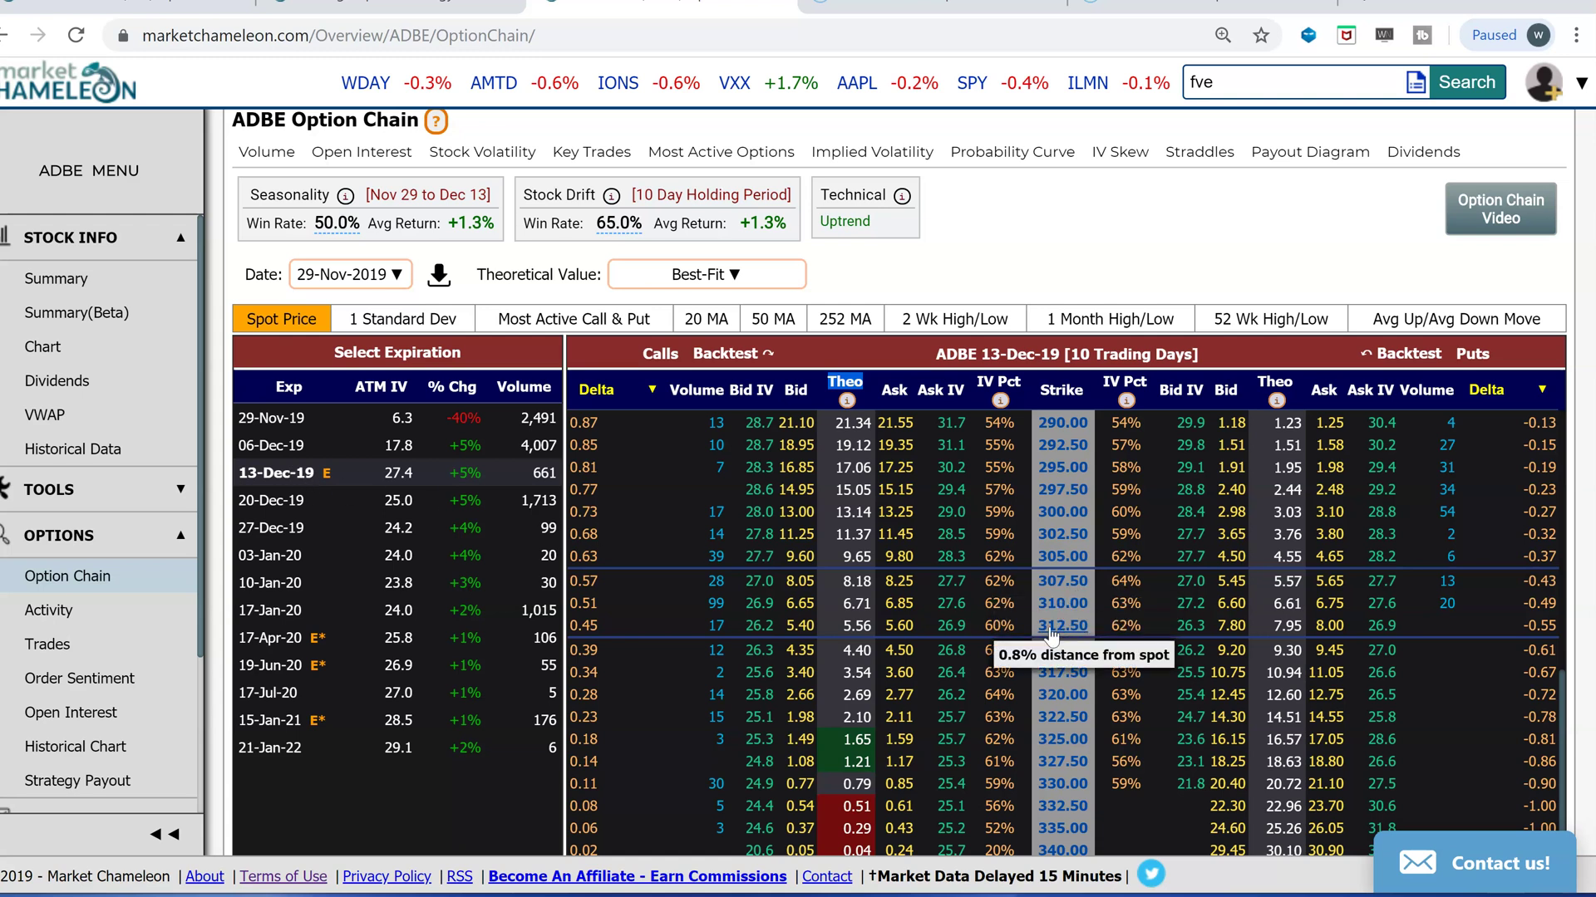
click(904, 652)
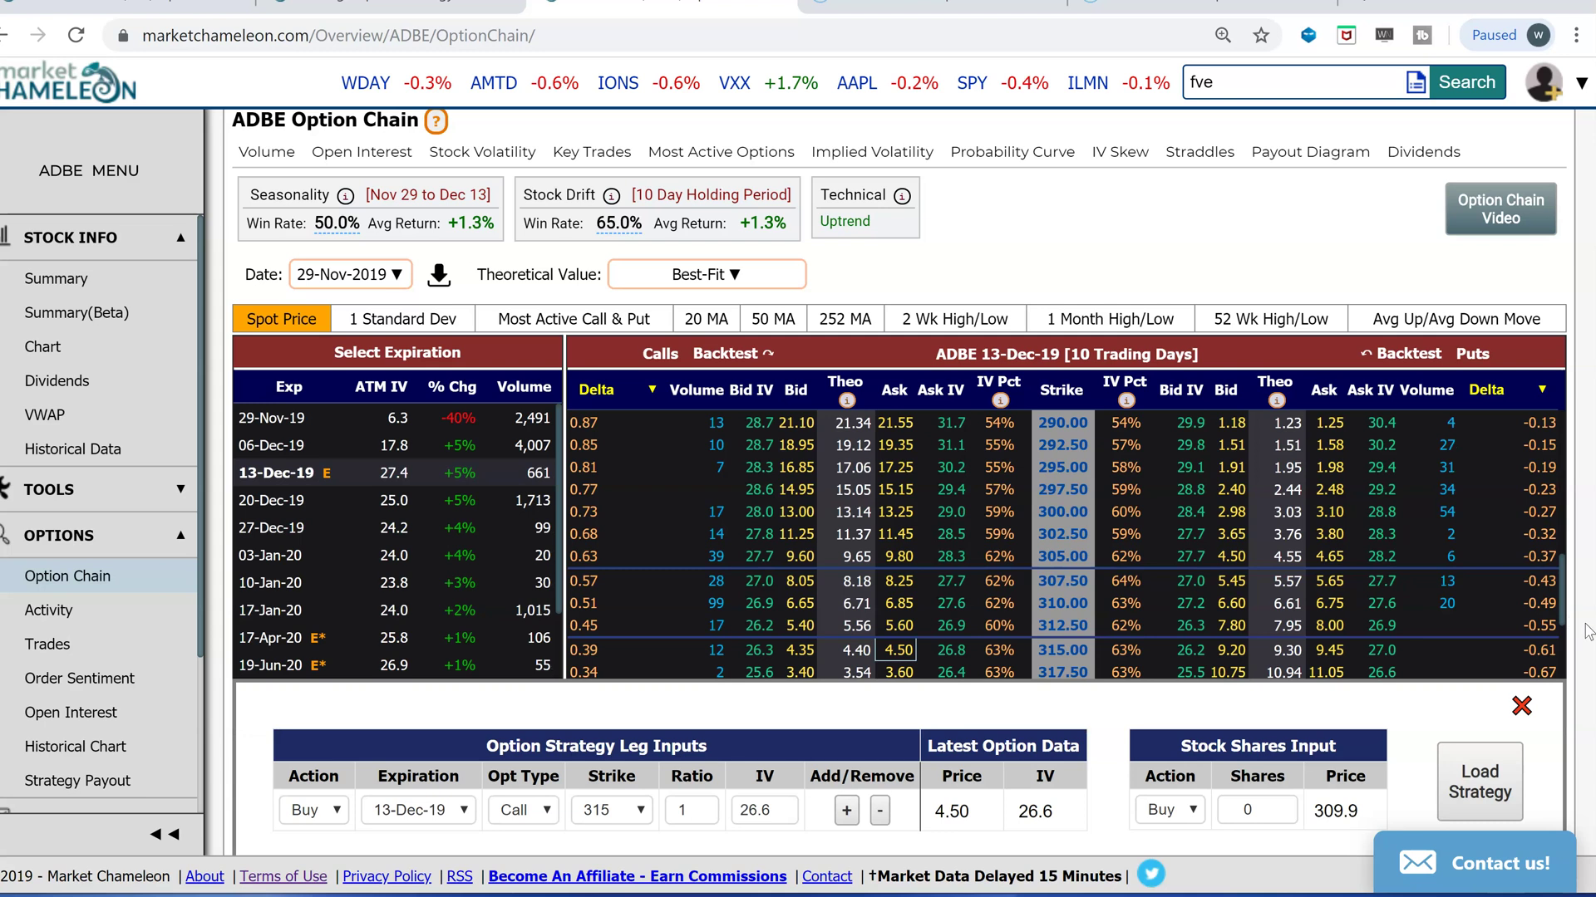
scroll(1563, 632, down, 2)
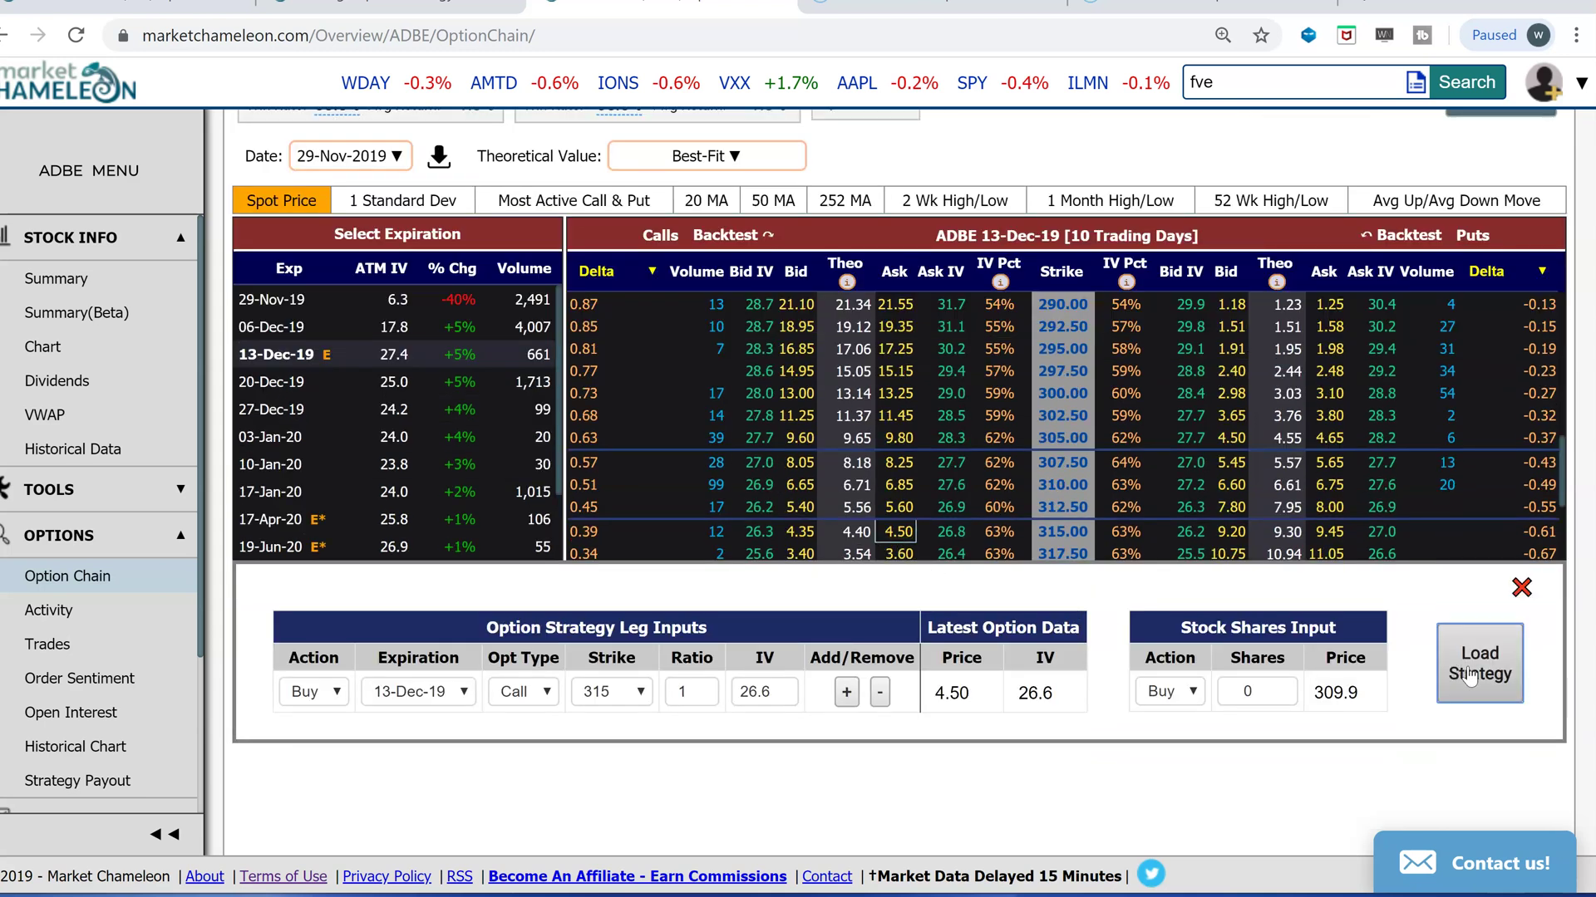
- Load the 315 call strategy and reload its theoretical value using 6 years of data
click(1469, 678)
scroll(532, 408, down, 4)
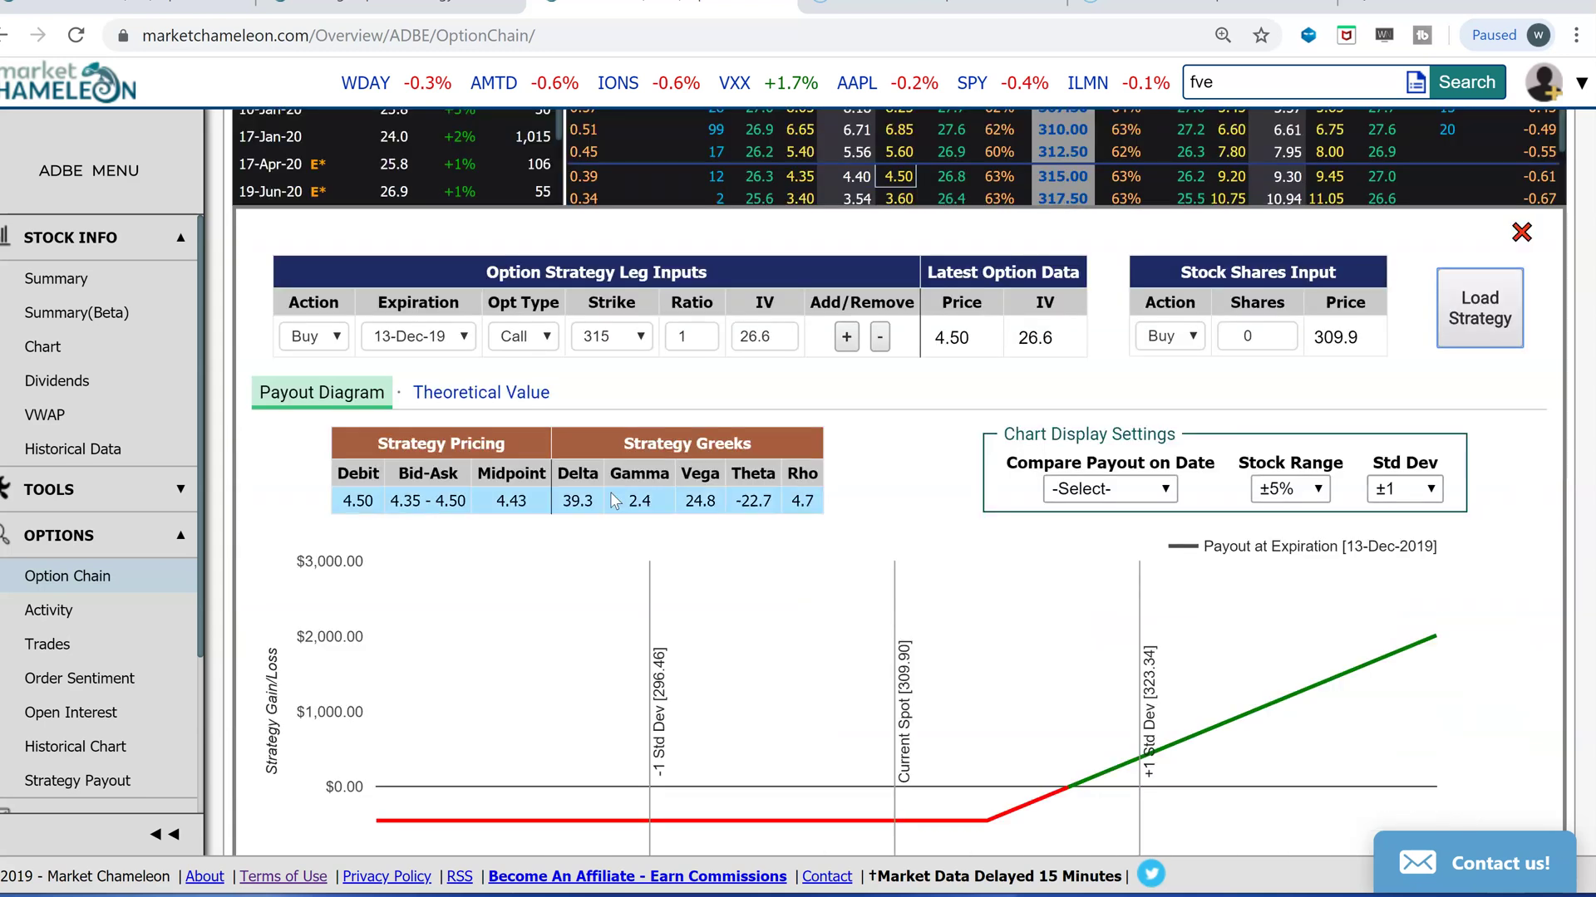
click(530, 399)
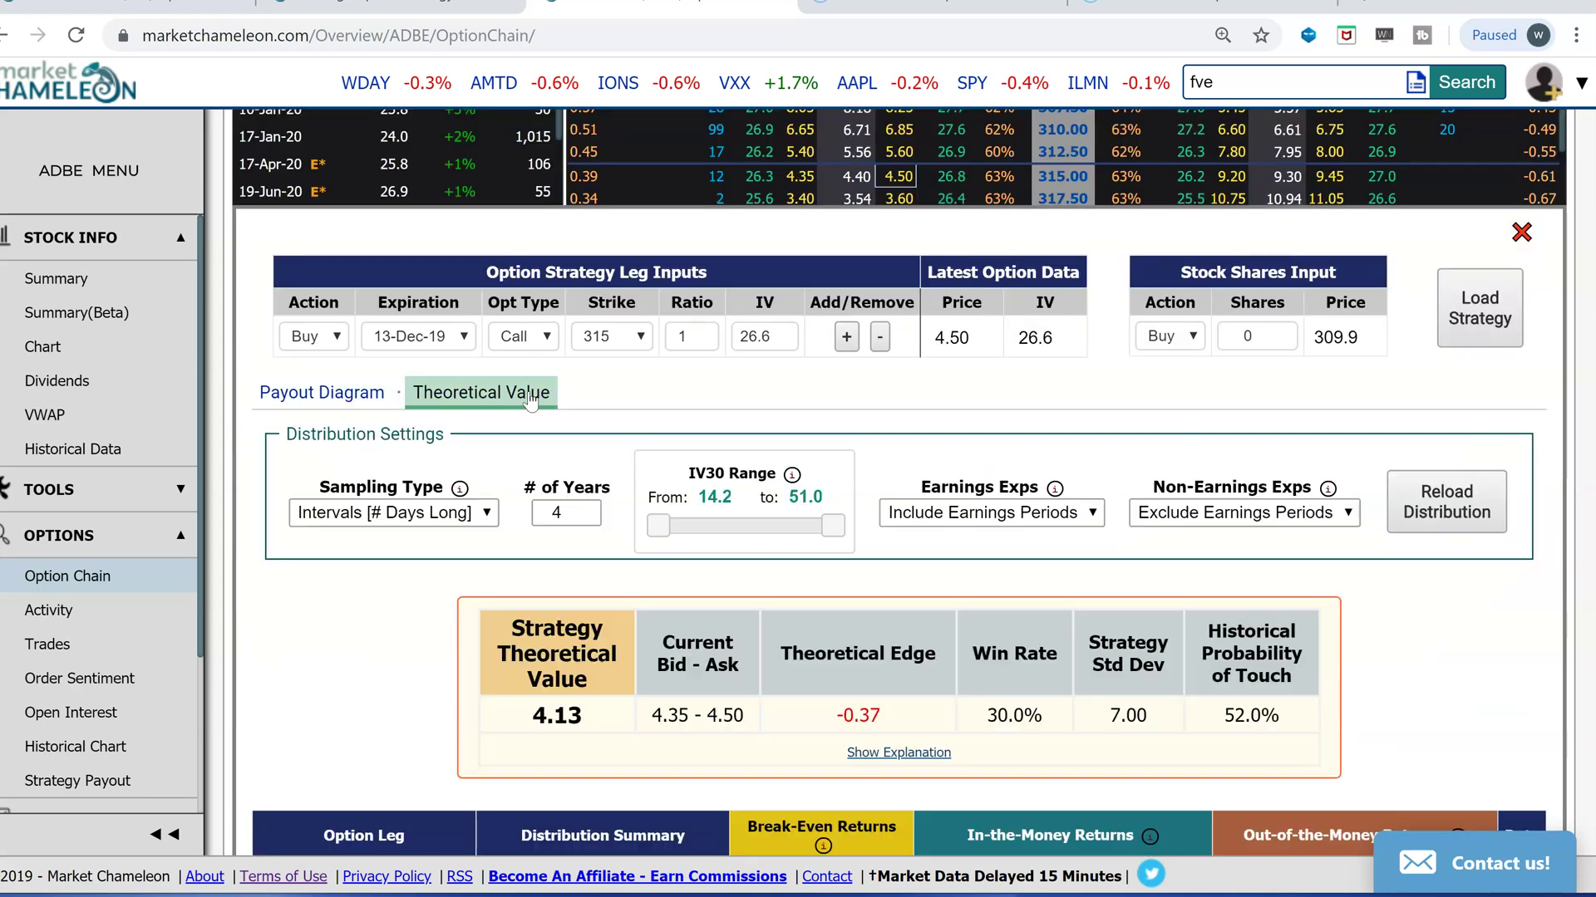
click(588, 511)
click(587, 510)
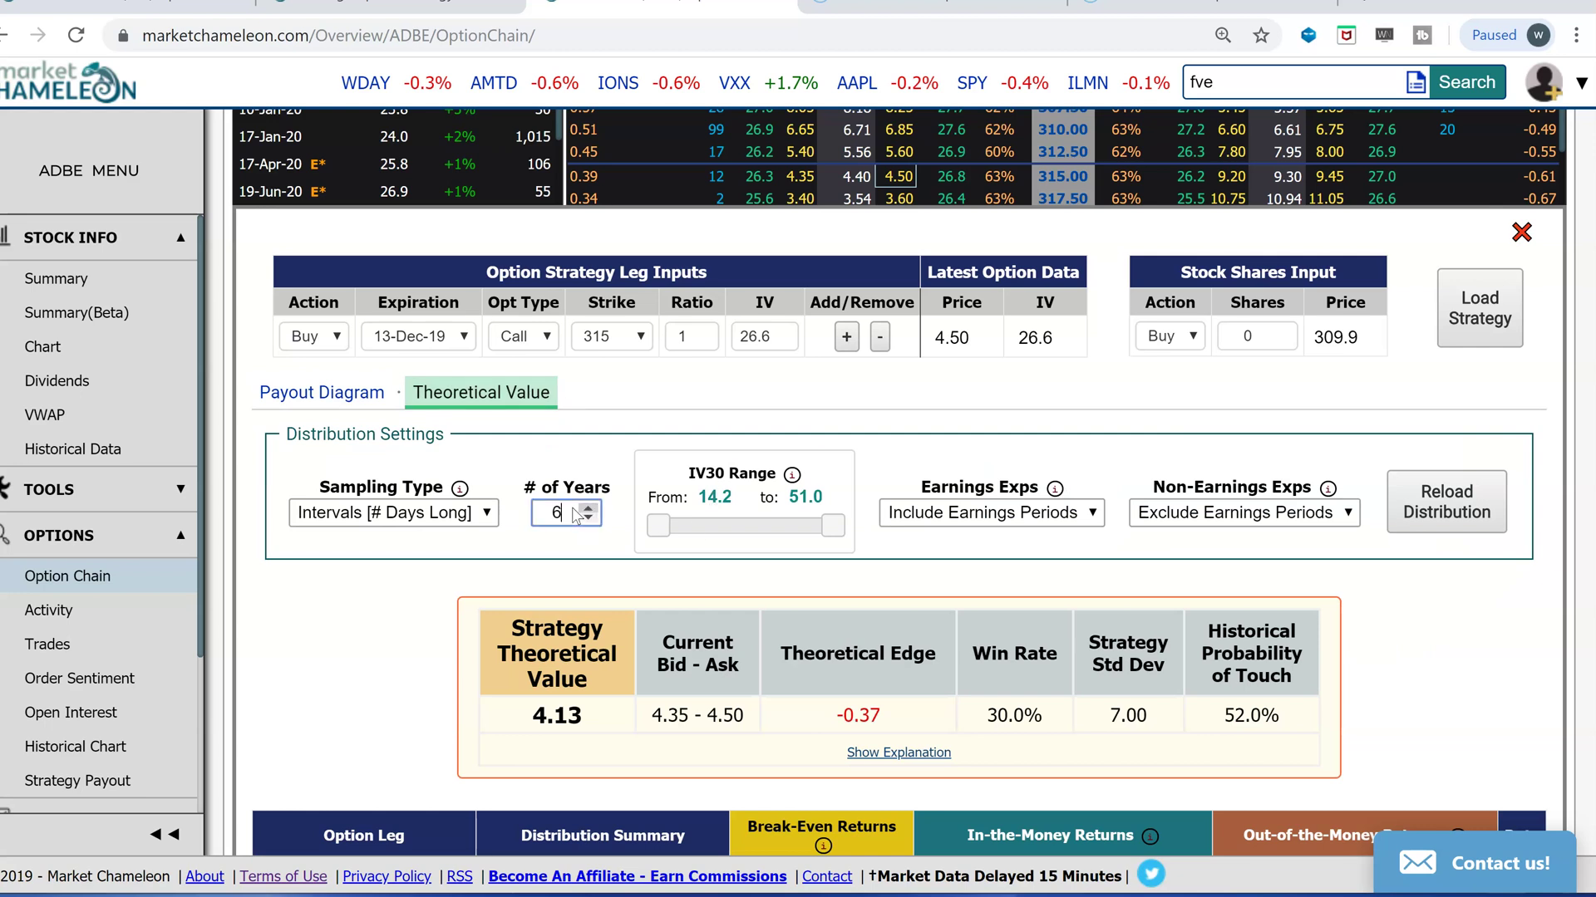
click(1431, 520)
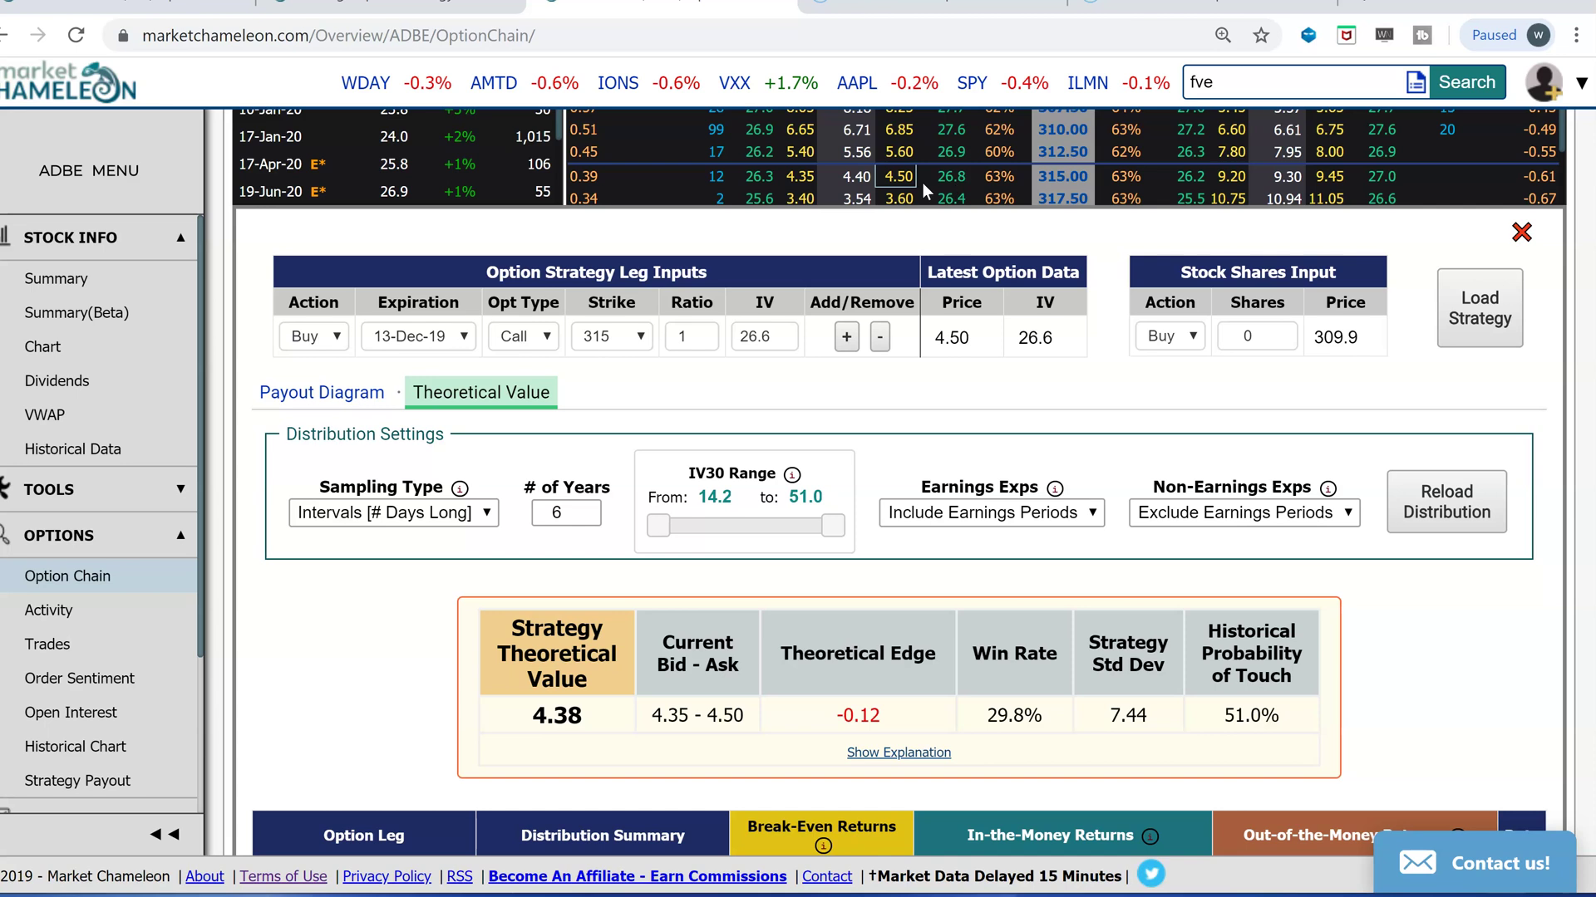
- Highlight the trading days count and the resulting 4.38 theoretical value
scroll(1579, 386, up, 4)
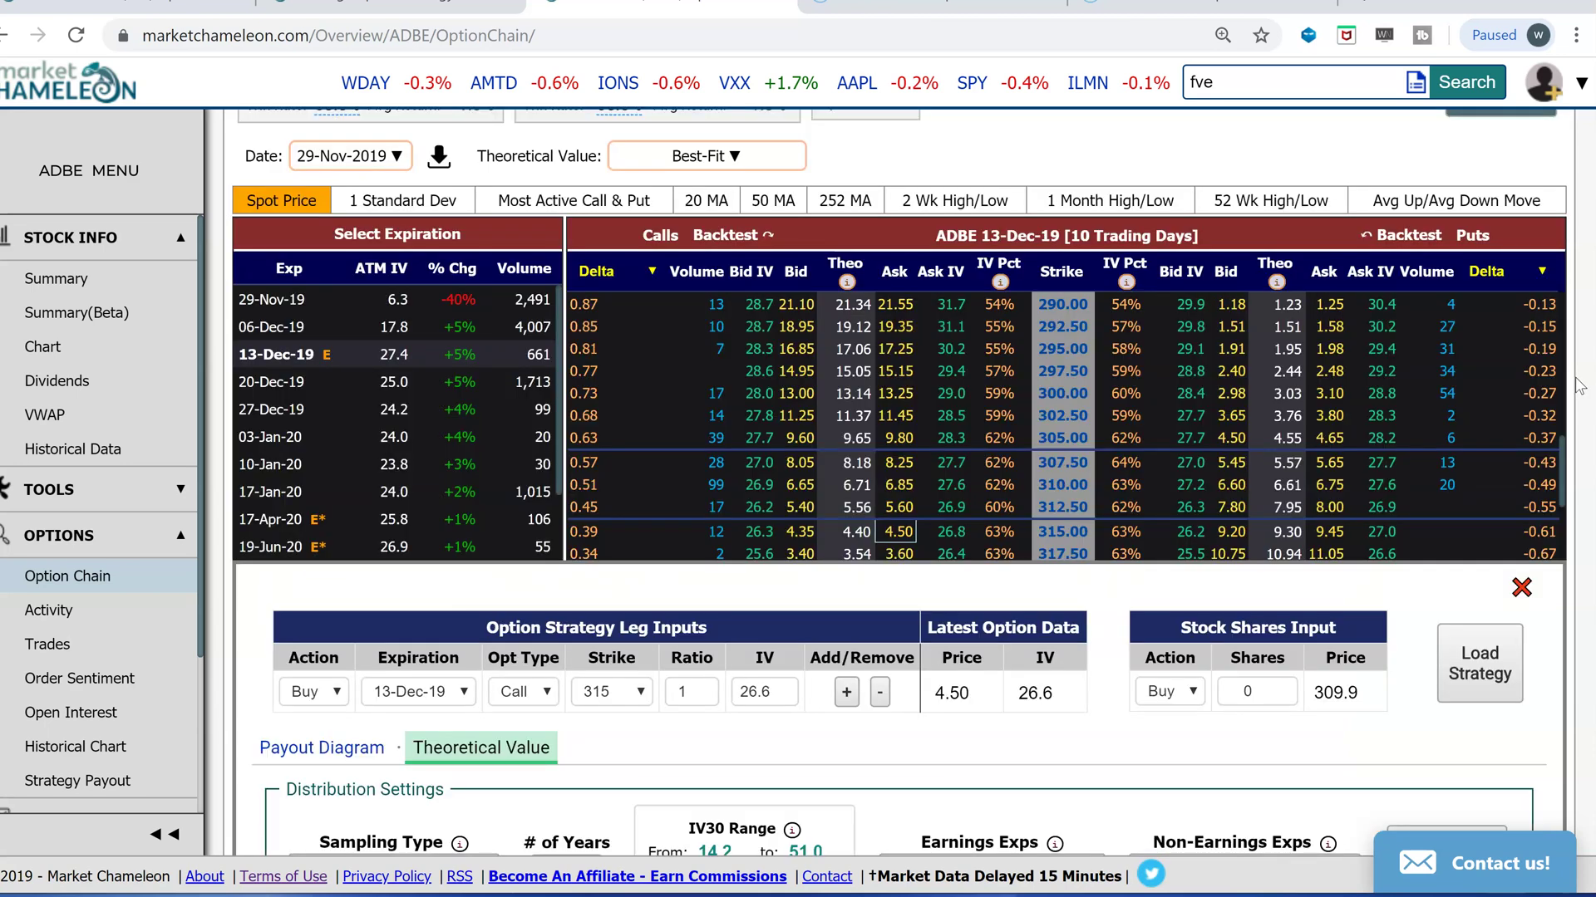
drag(1111, 235, 1051, 235)
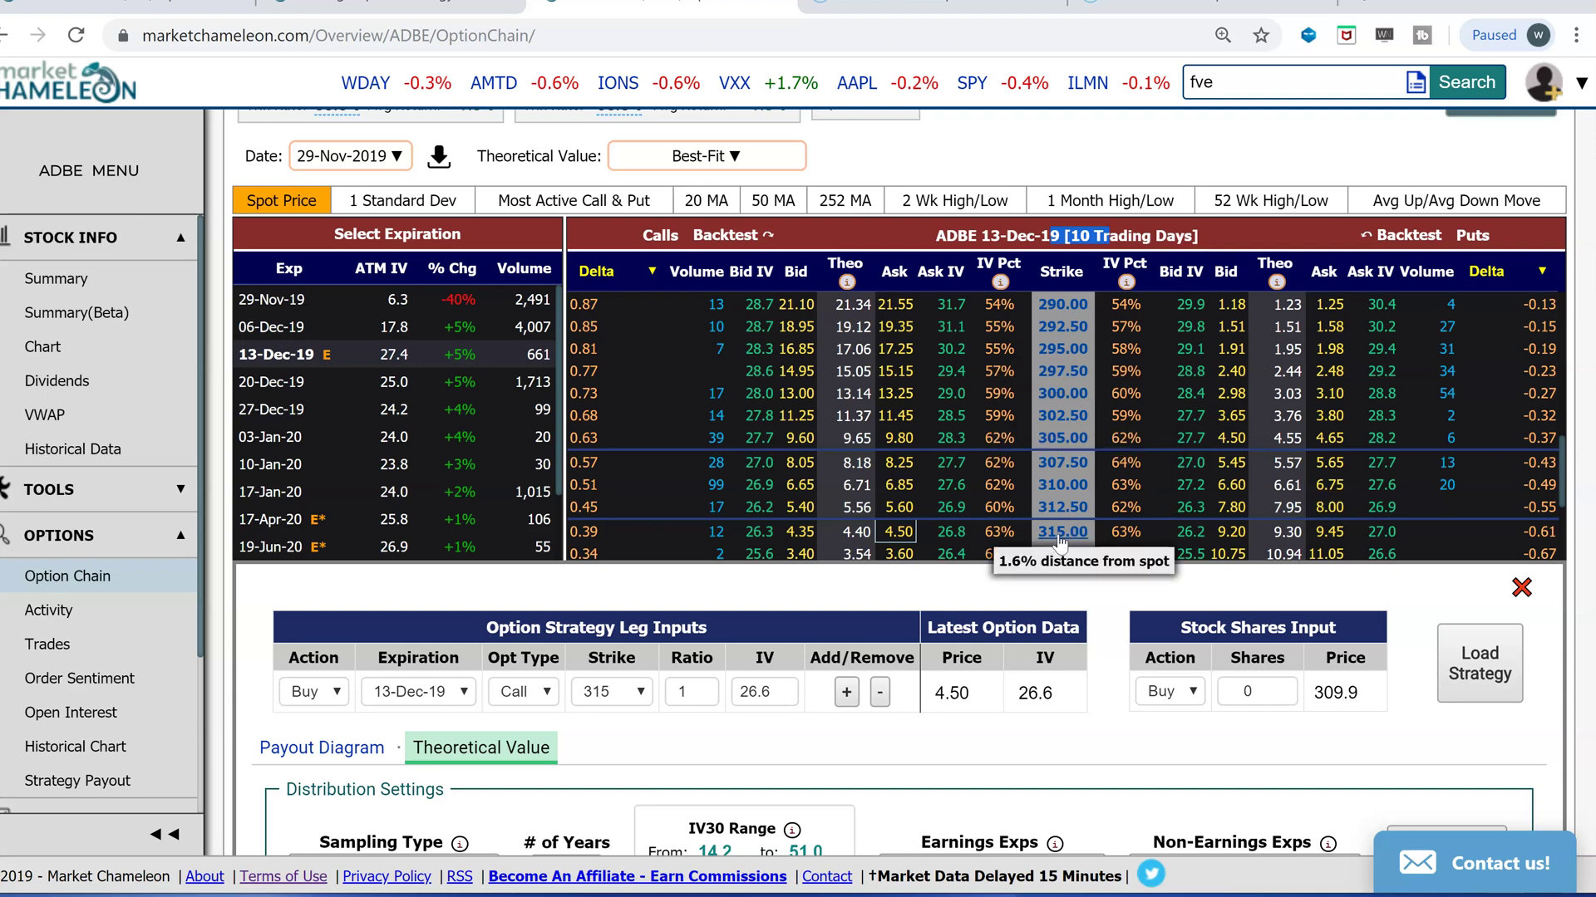
scroll(1581, 679, down, 6)
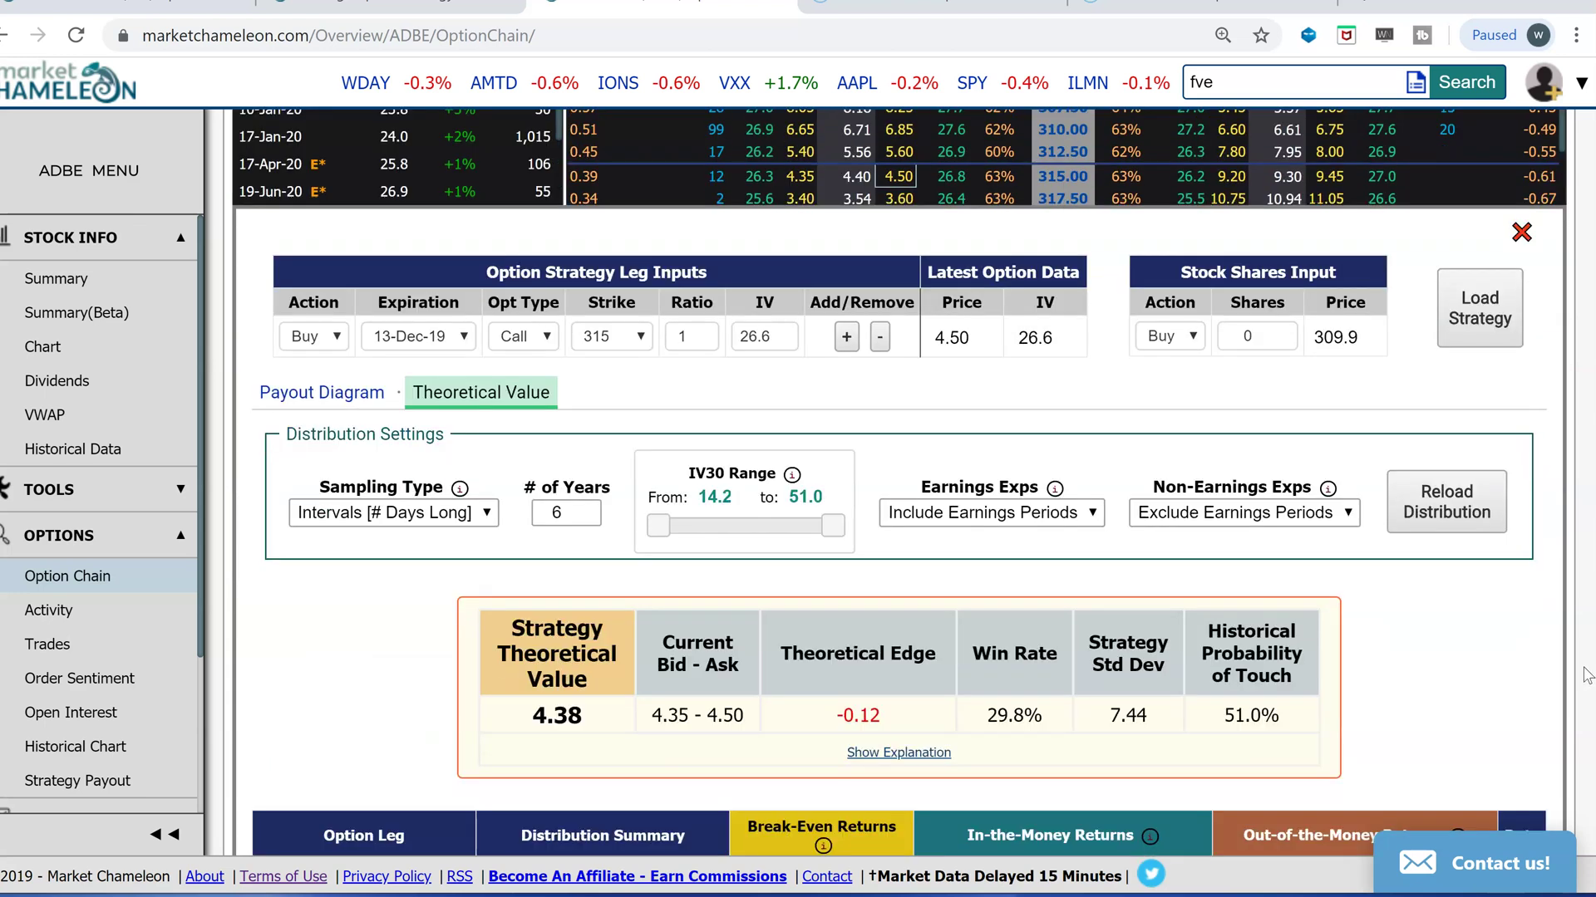
drag(595, 482, 535, 482)
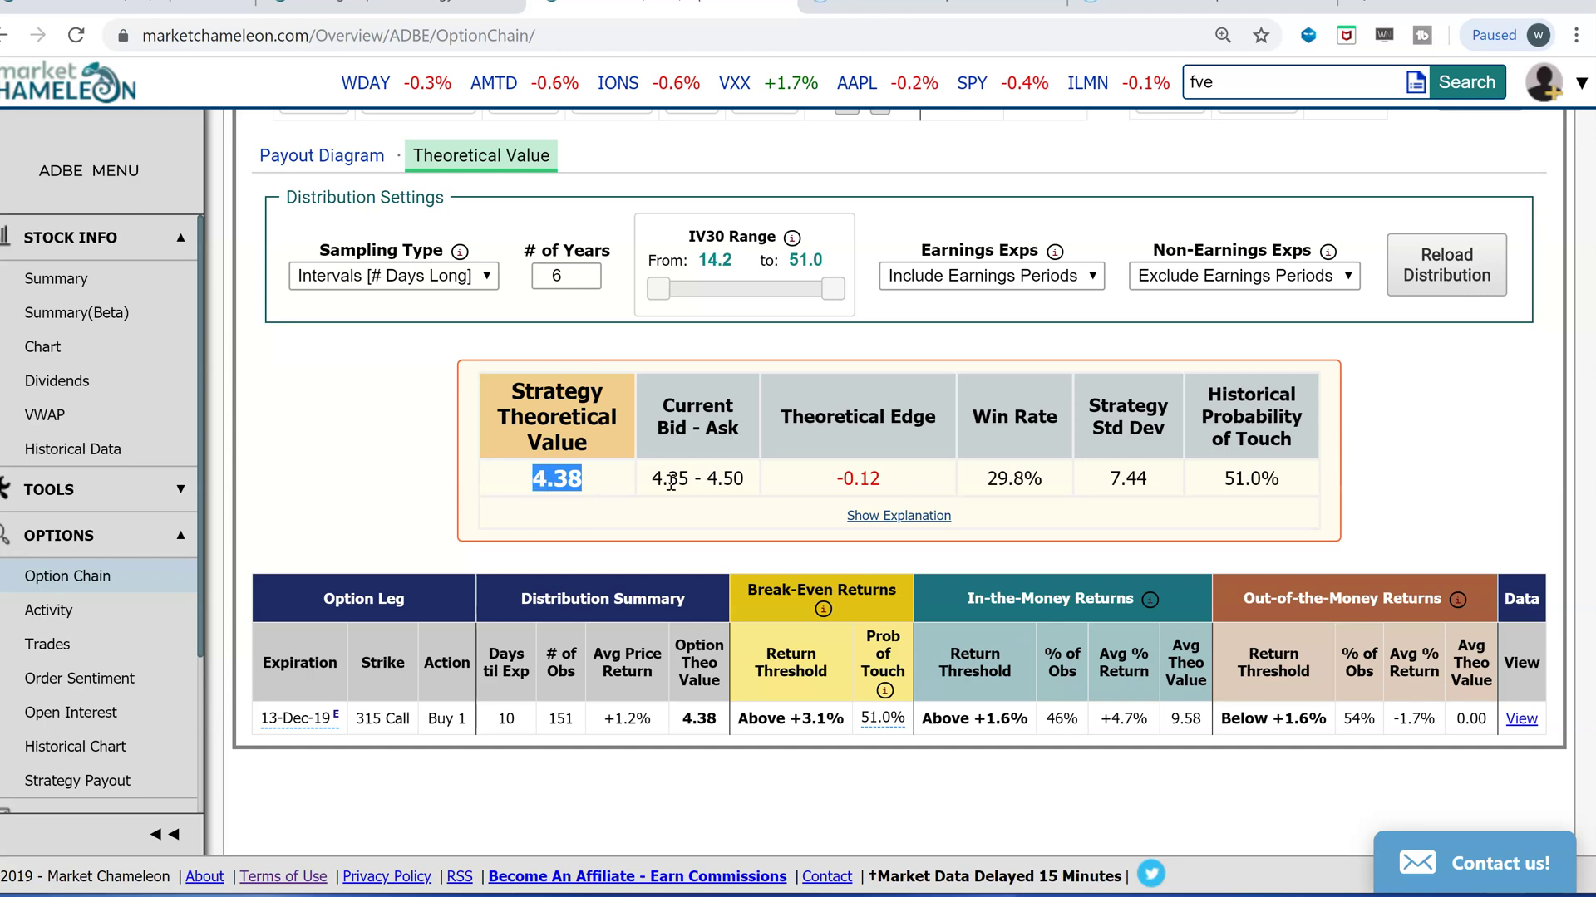
- Highlight the 4.35 bid and 4.50 ask to compare against the 4.38 value
drag(671, 482, 644, 481)
drag(752, 480, 707, 479)
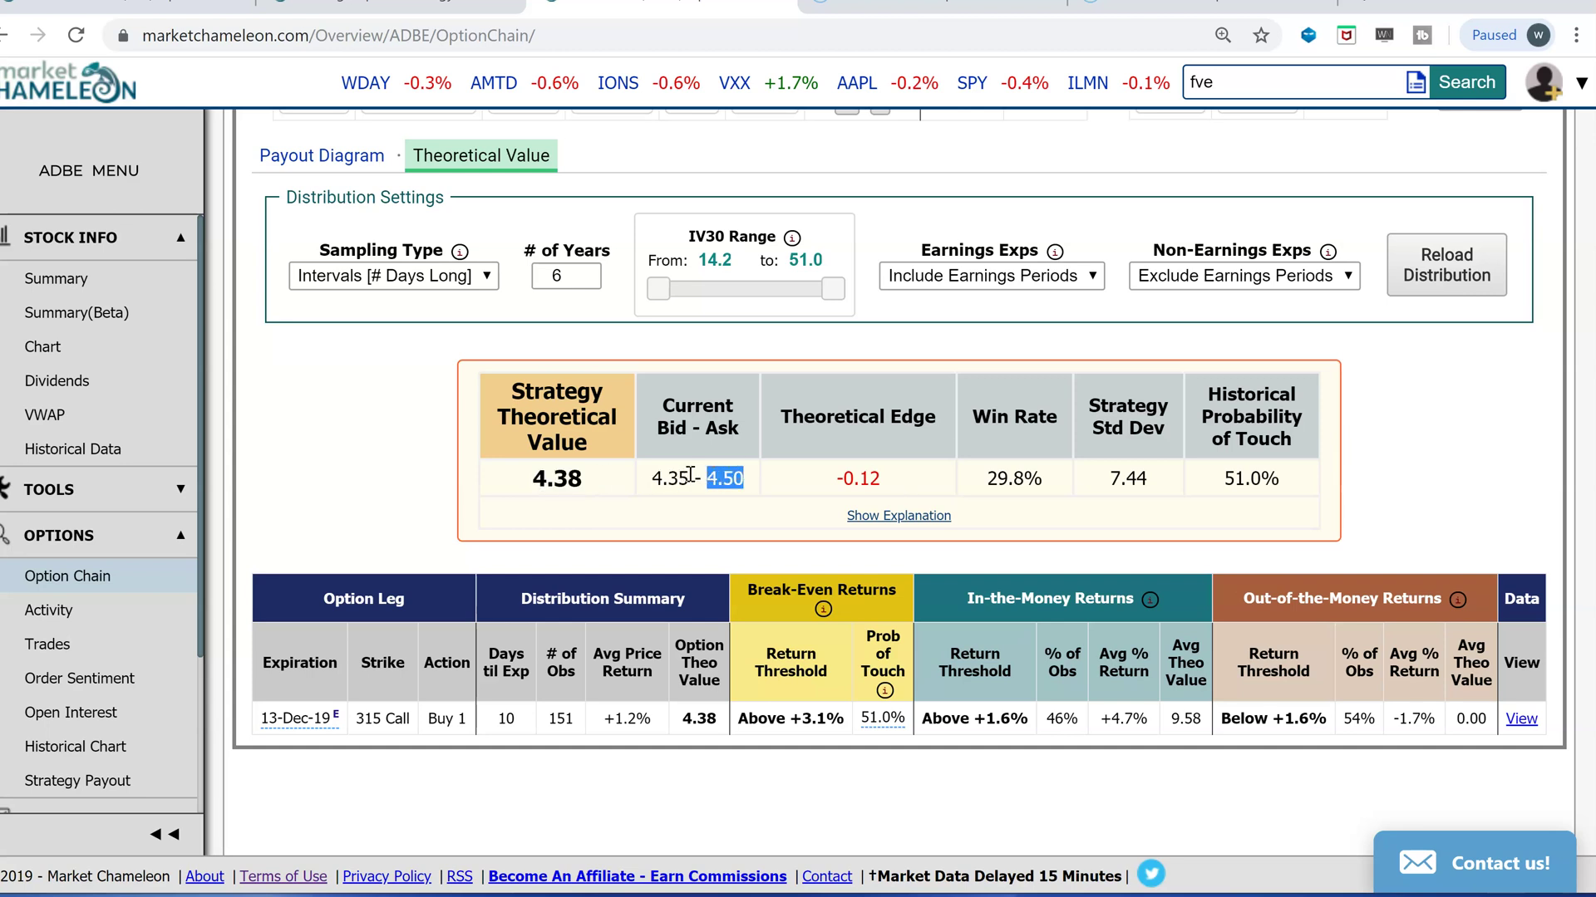
double_click(690, 476)
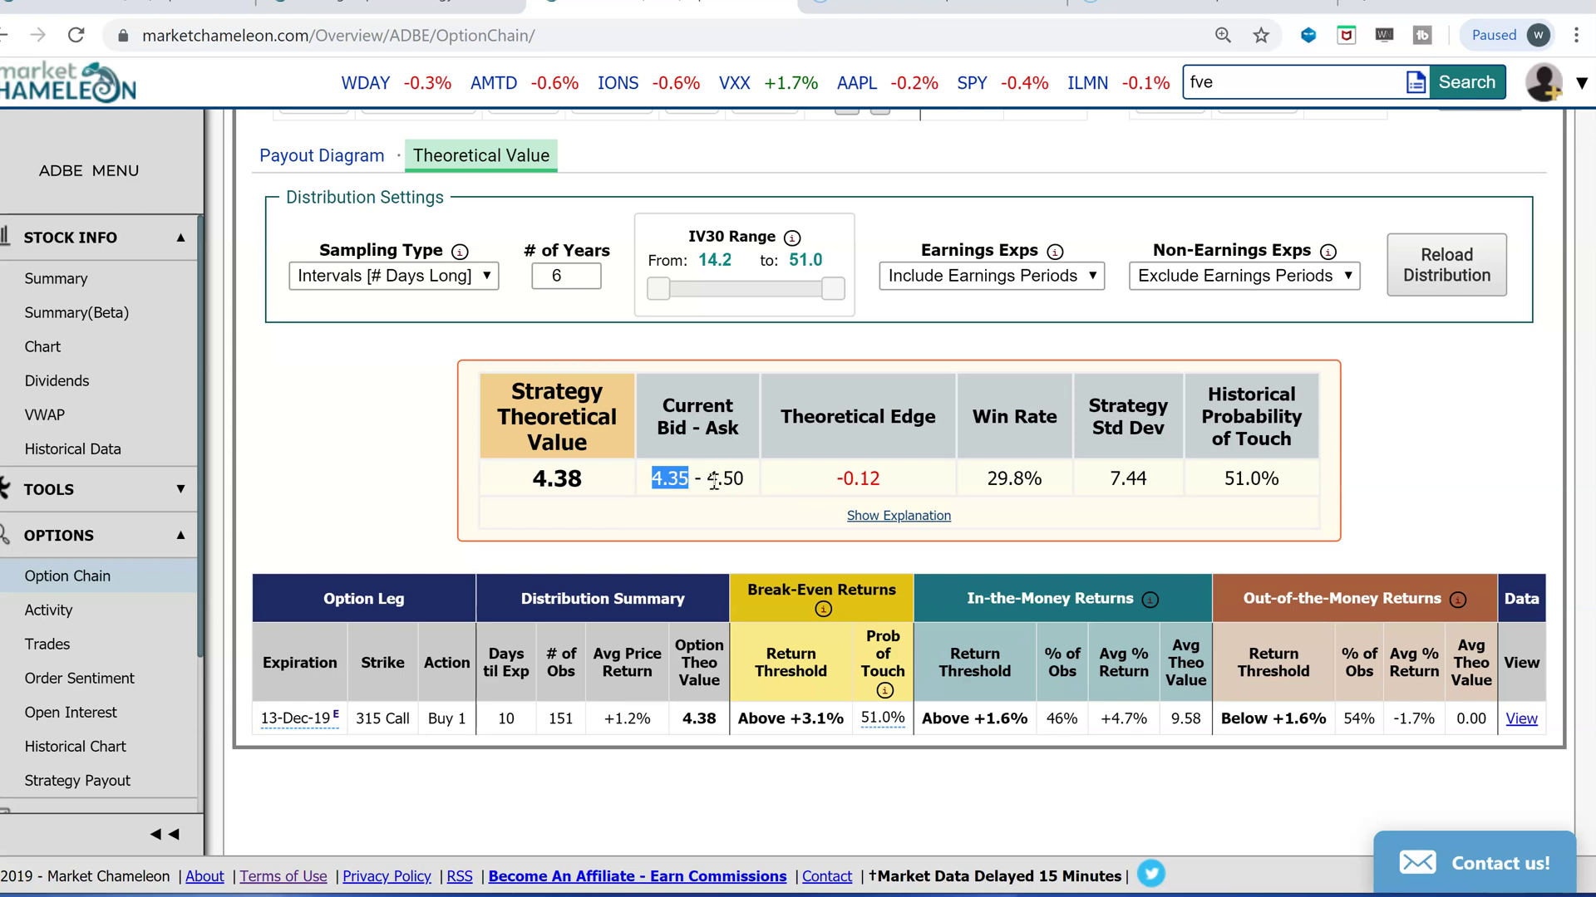
drag(702, 480, 775, 488)
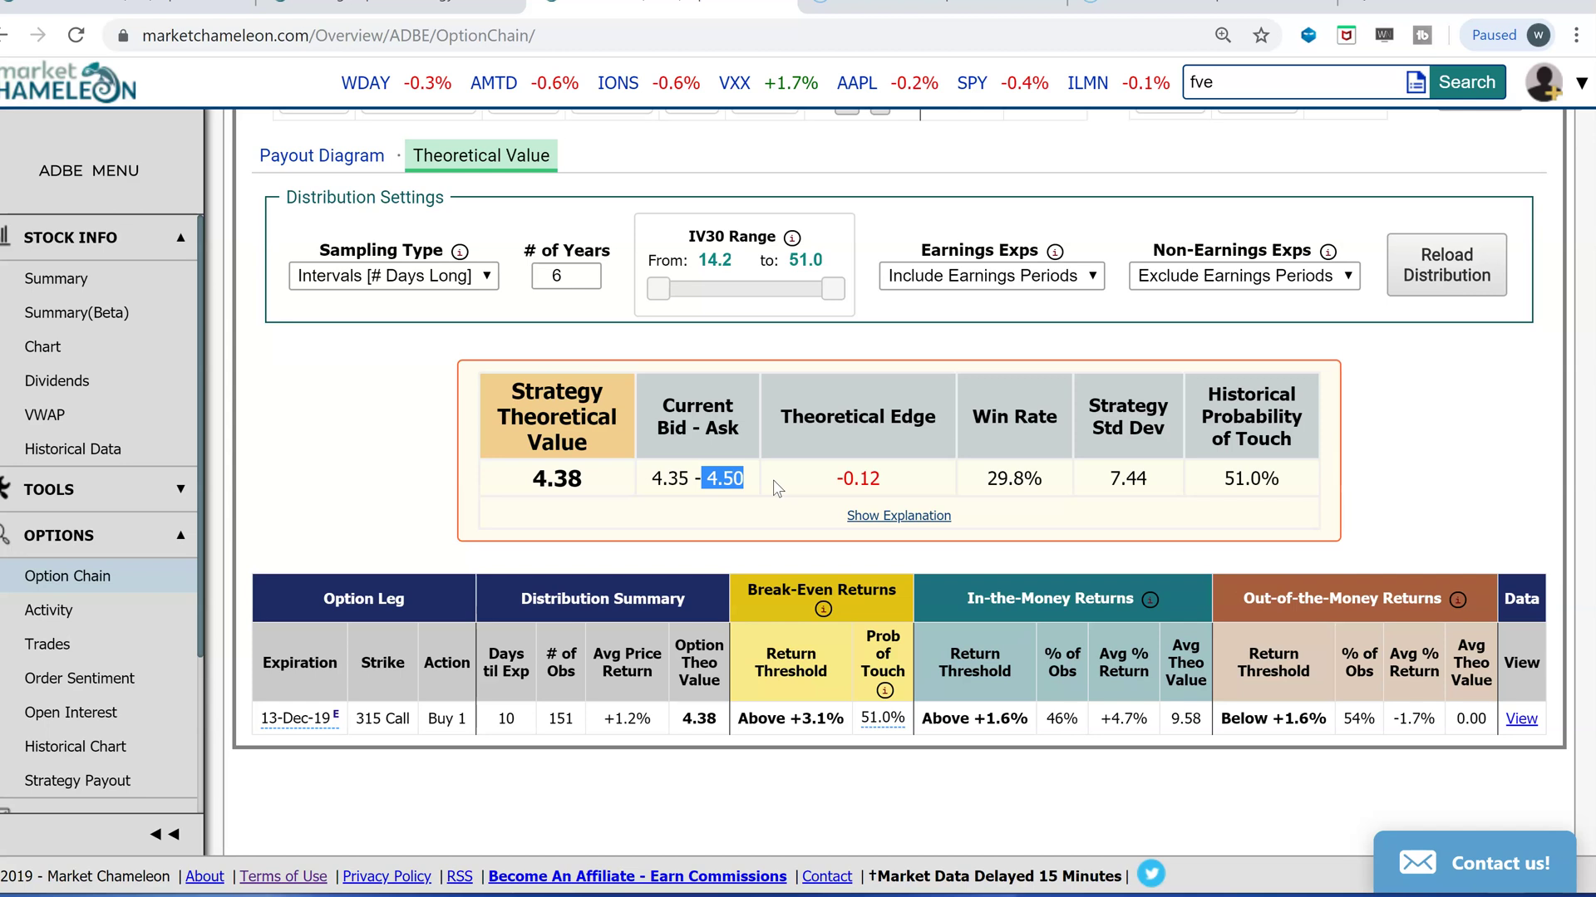
- Set the Earnings Exps filter to Only Earnings Periods
scroll(1573, 229, up, 4)
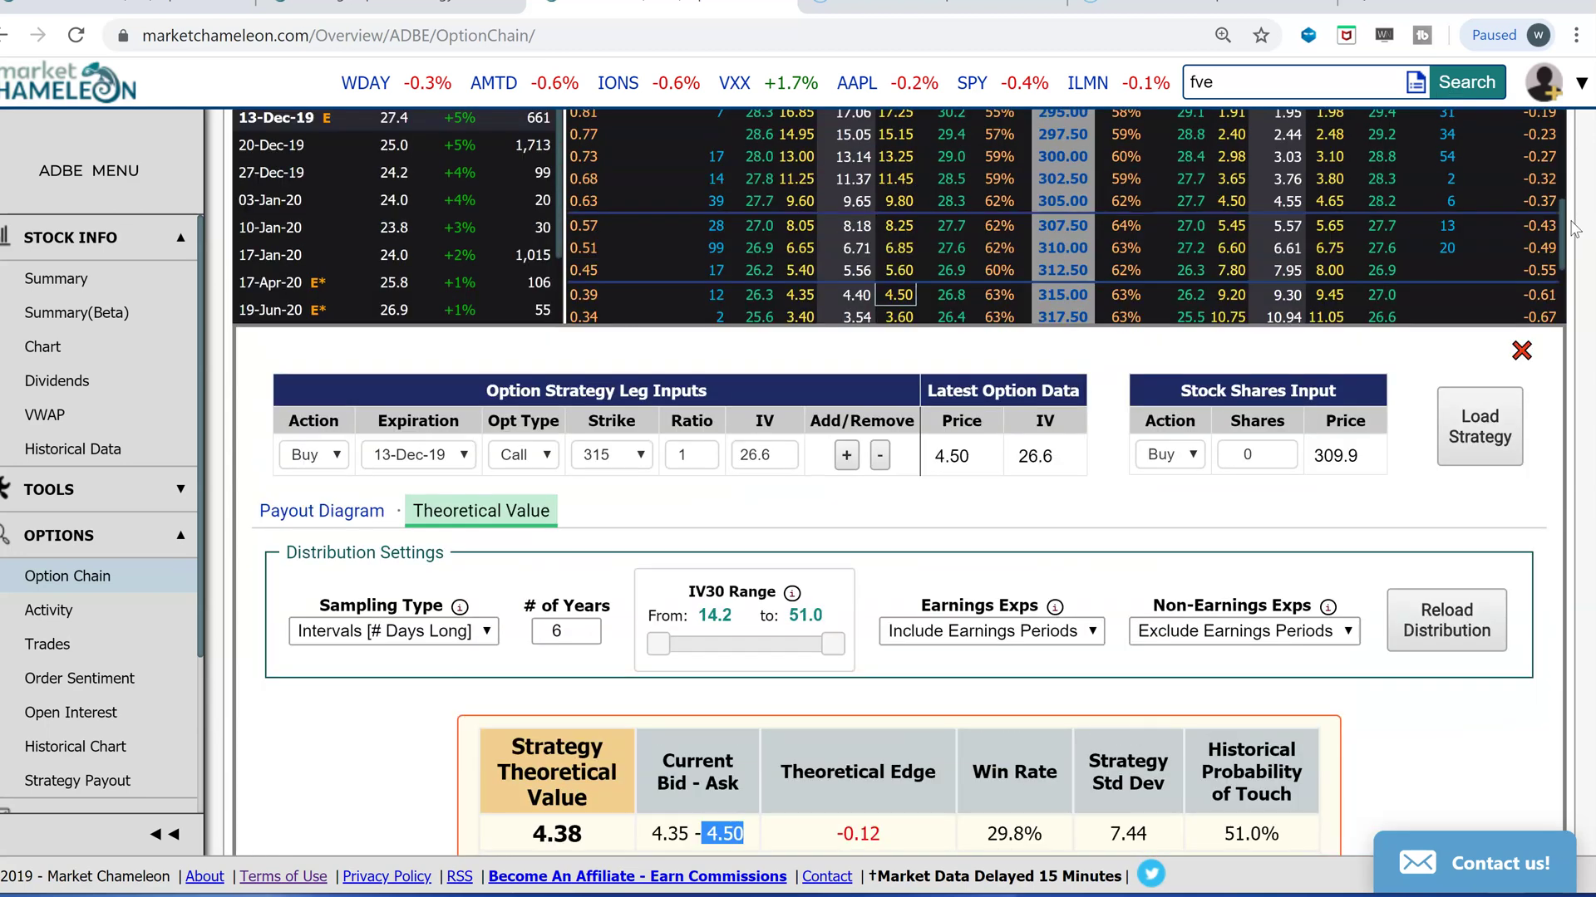
scroll(1573, 229, up, 1)
mouse_move(324, 241)
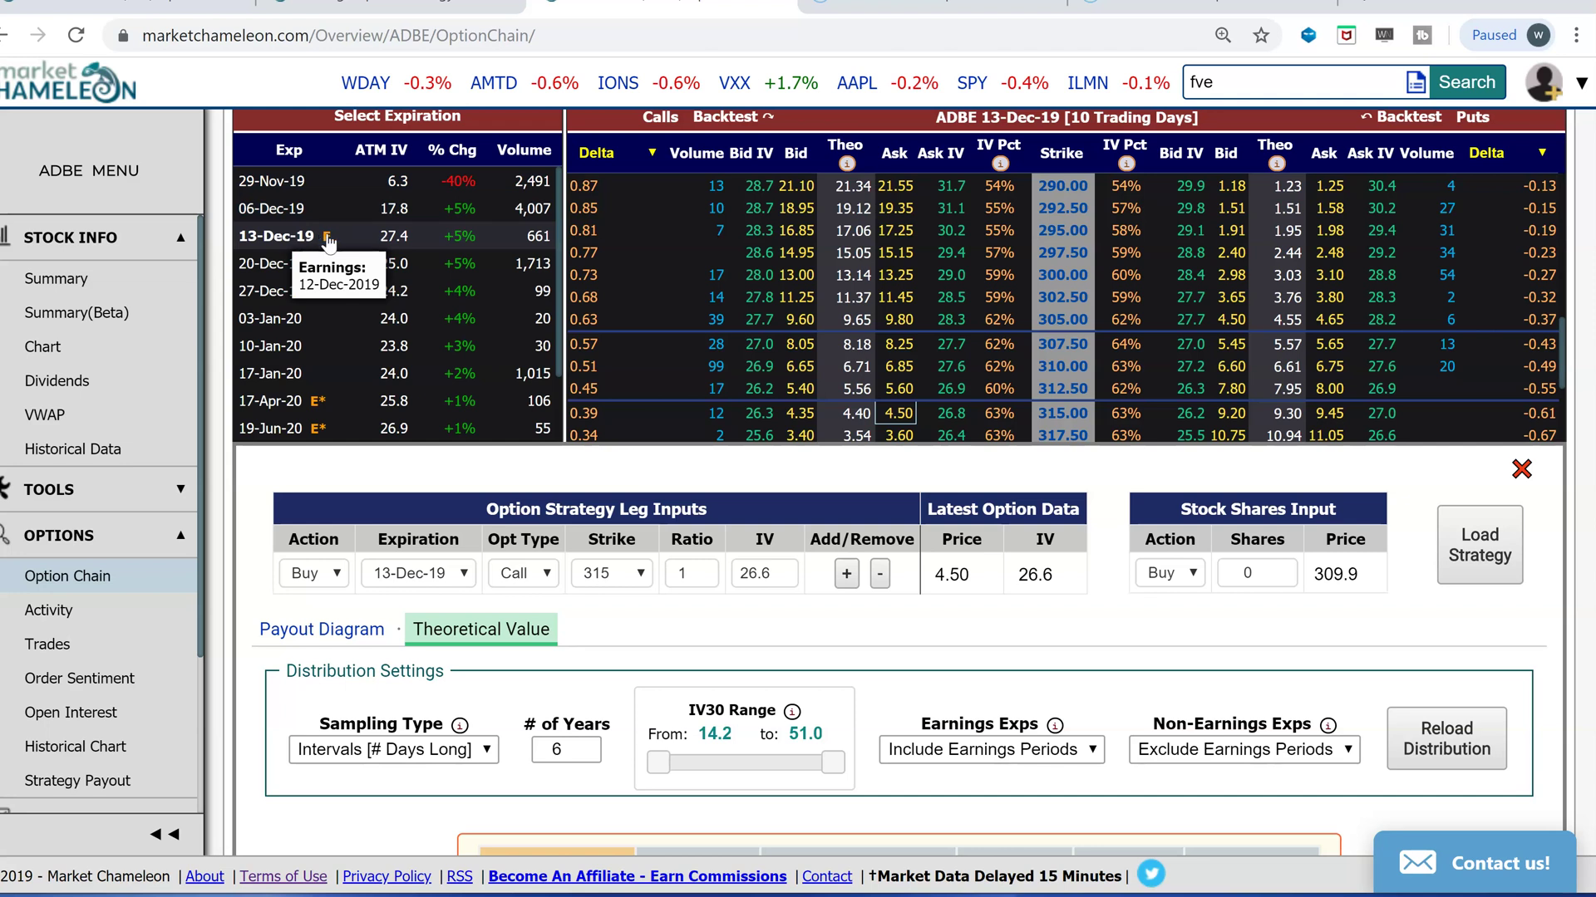
scroll(1588, 682, down, 5)
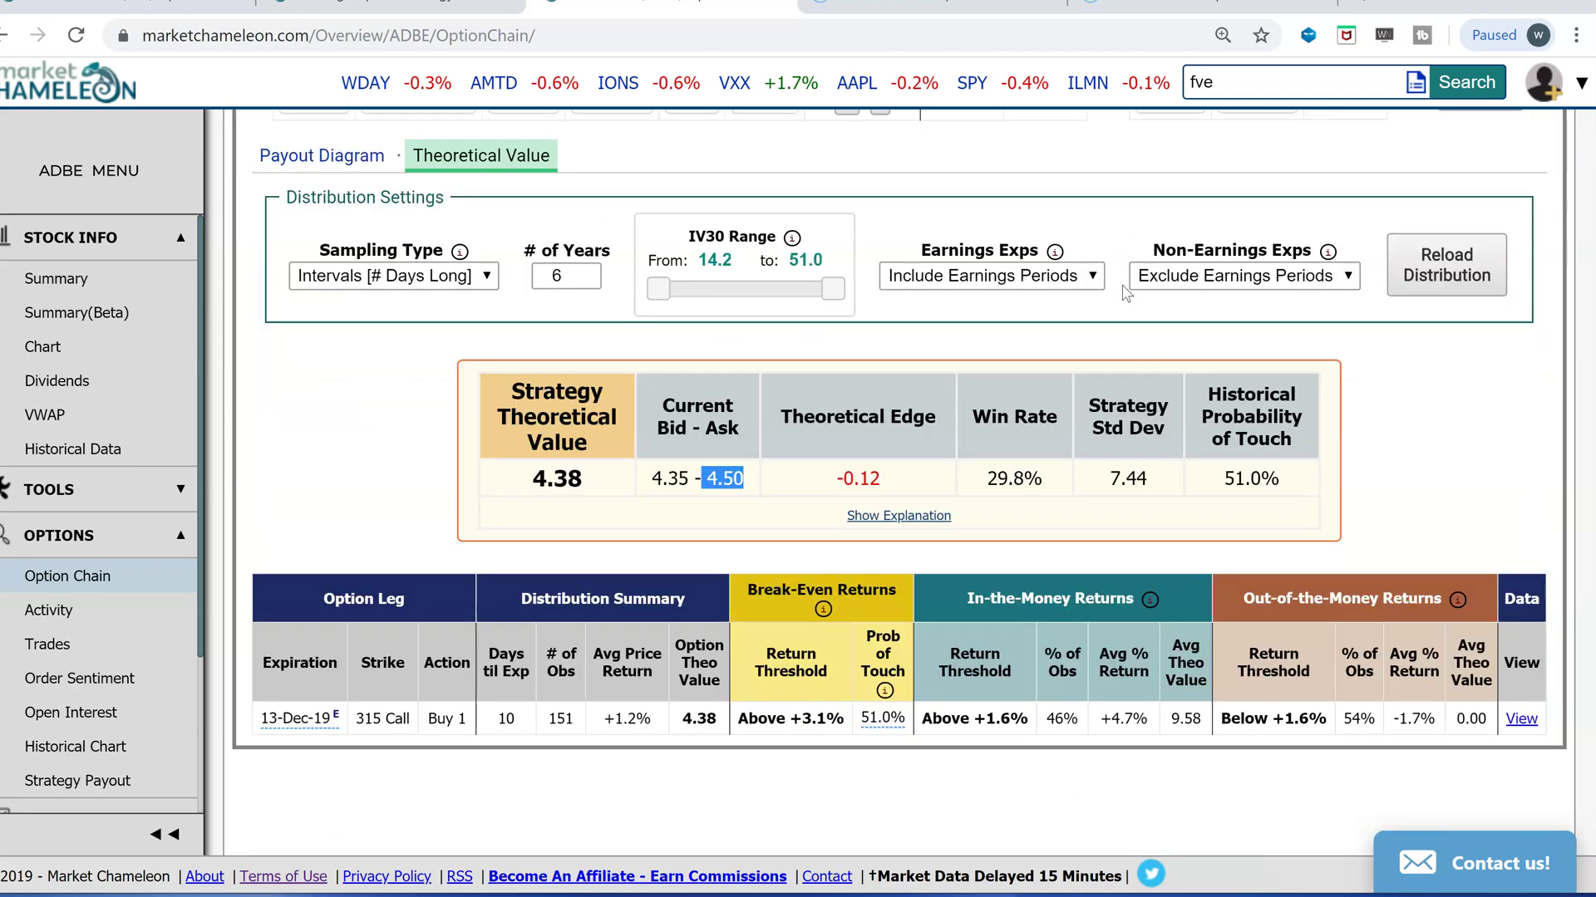
click(1098, 278)
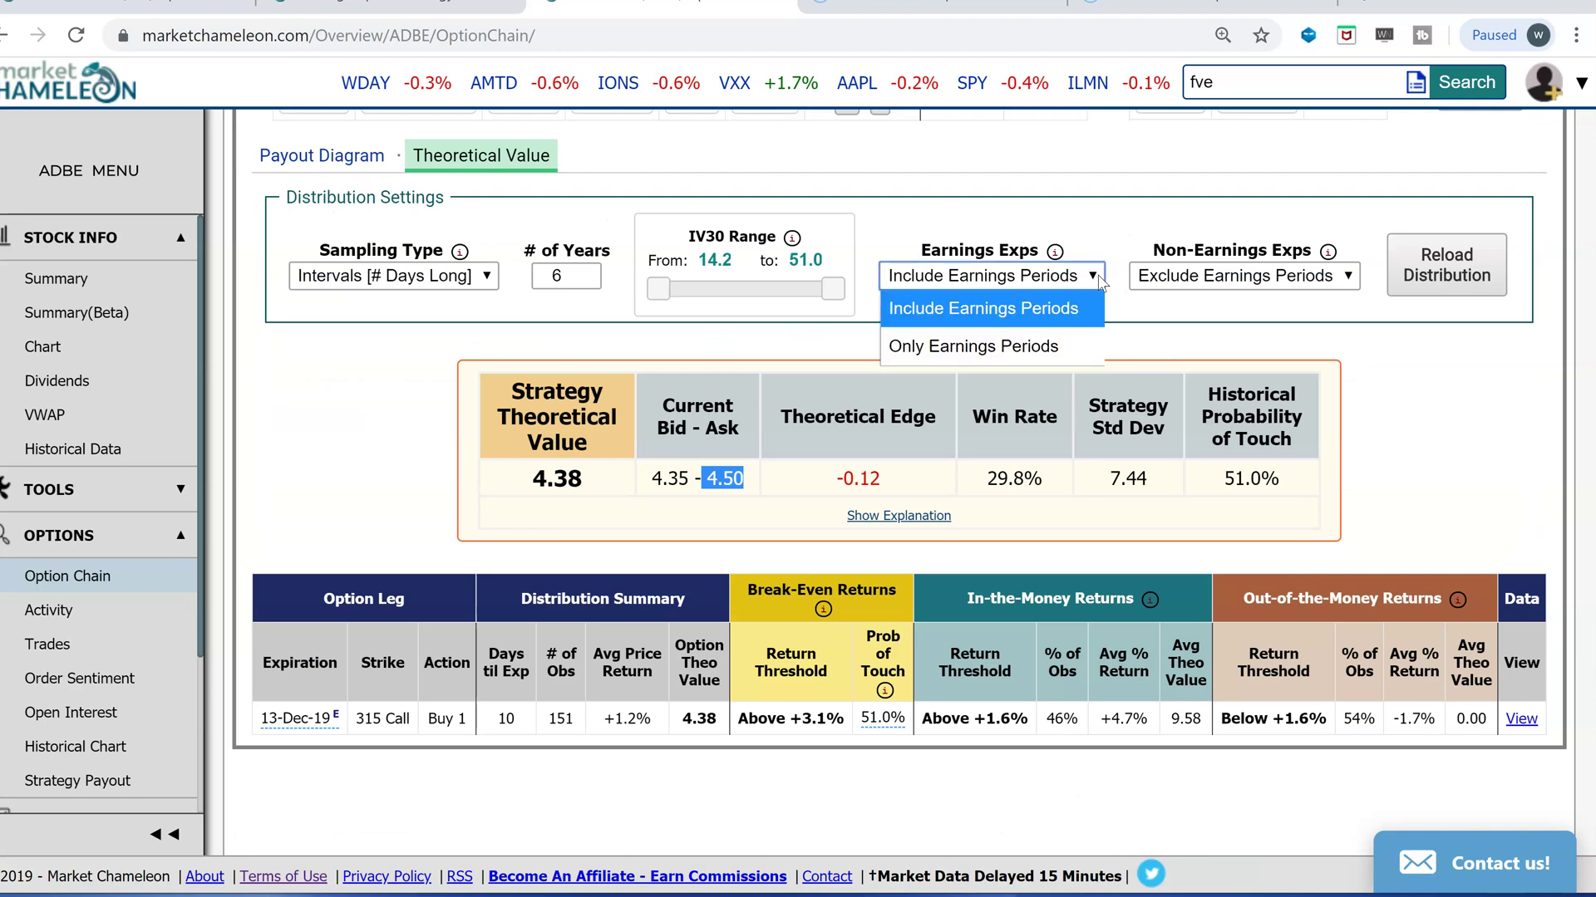
click(955, 347)
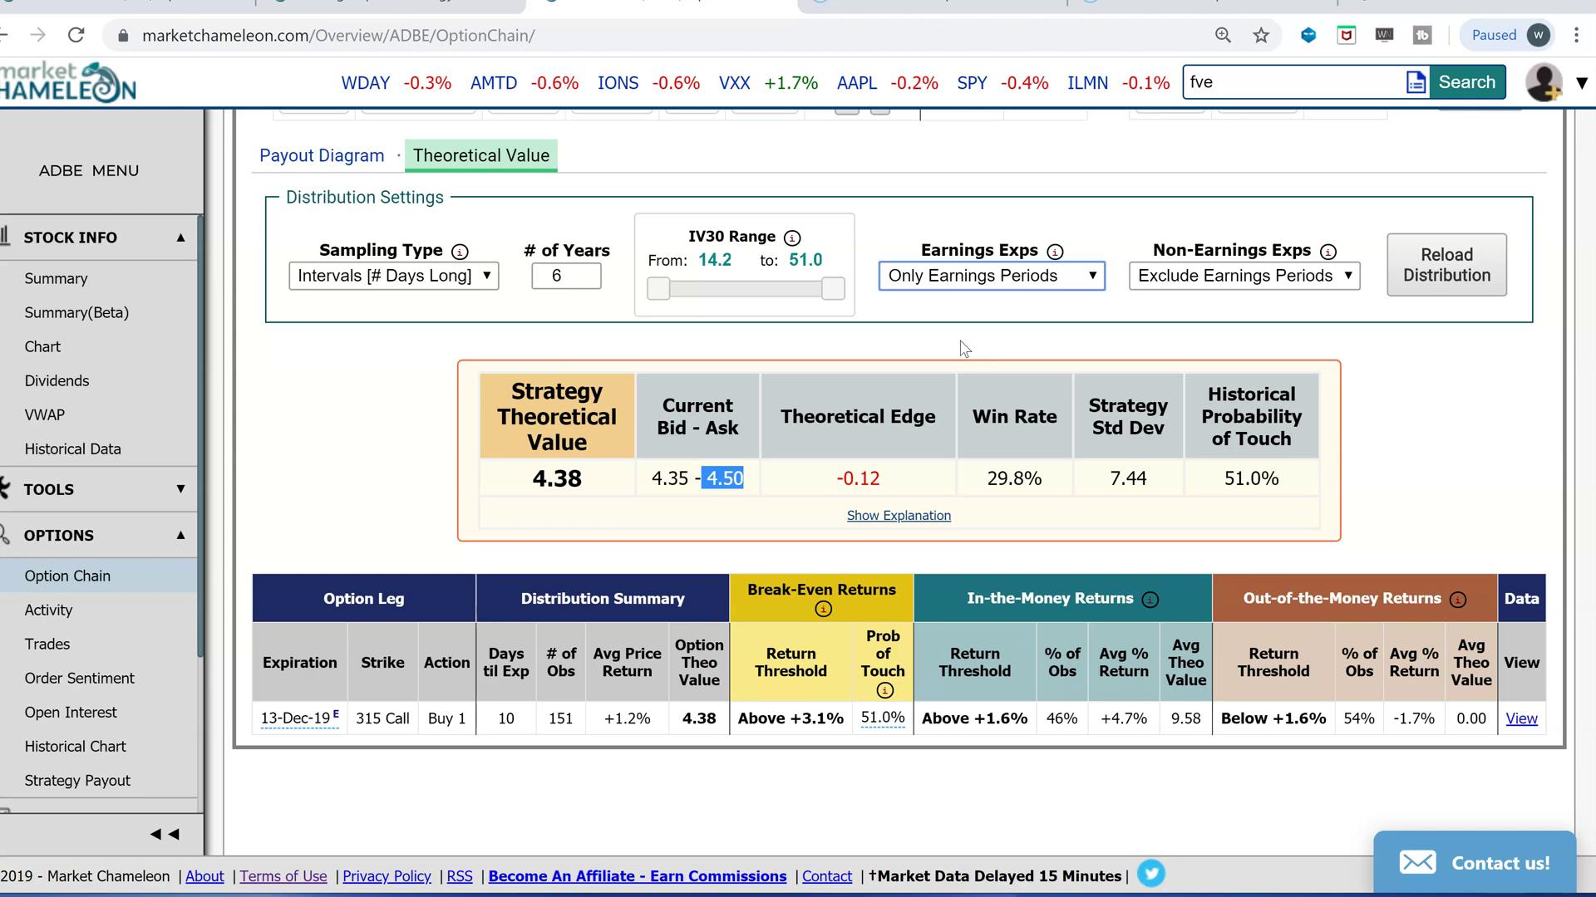
- Reload the distribution for earnings periods only, giving 6.45 from 24 observations
click(1476, 266)
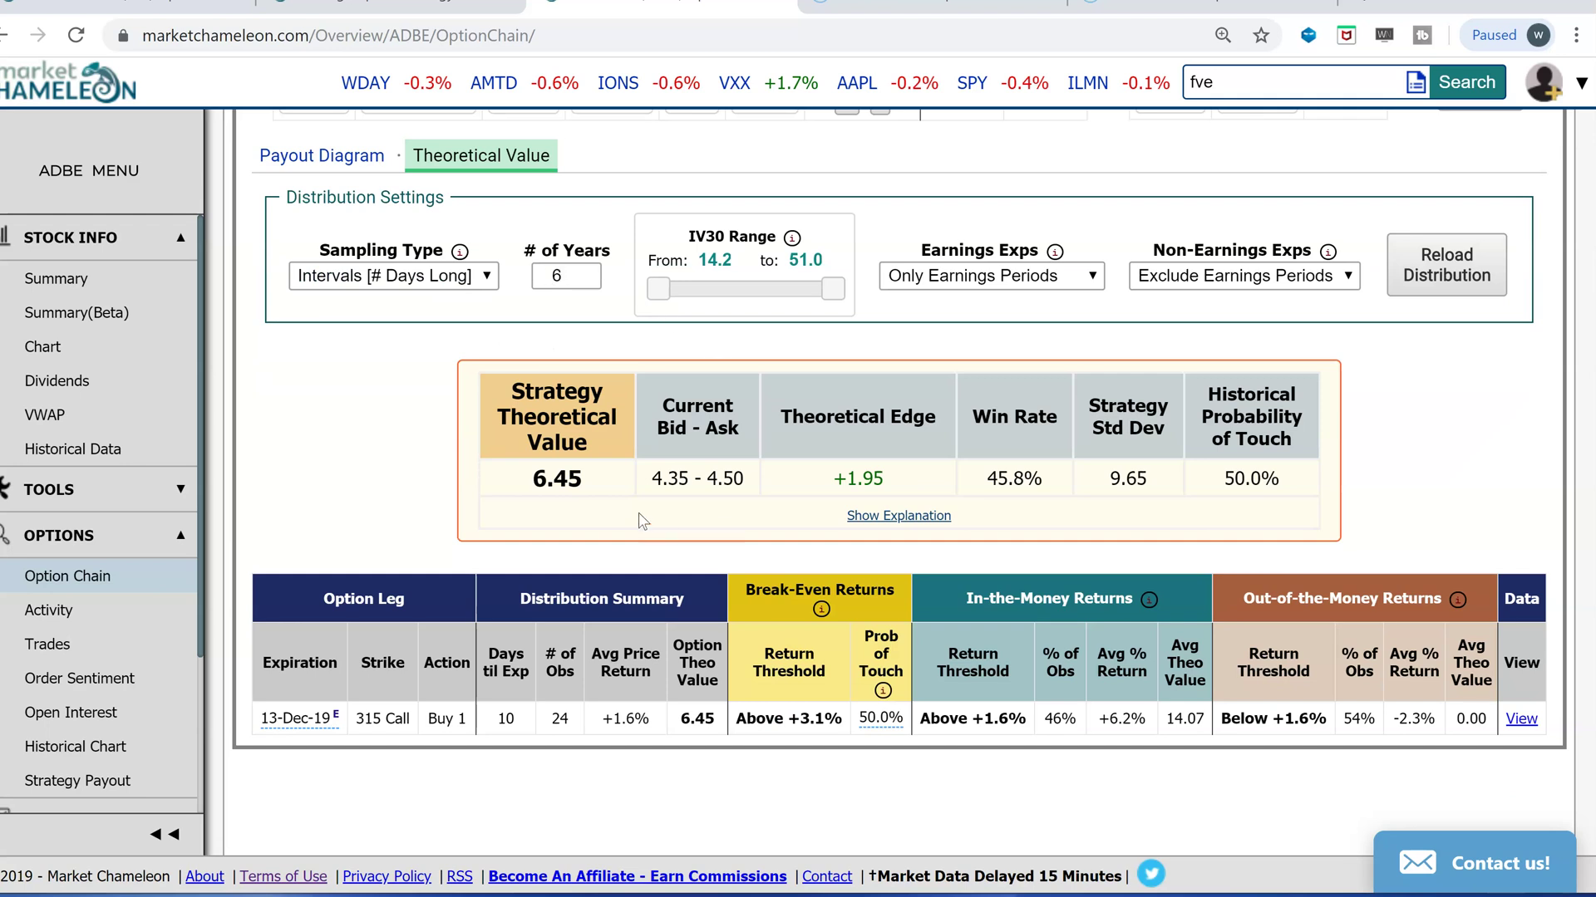
double_click(559, 718)
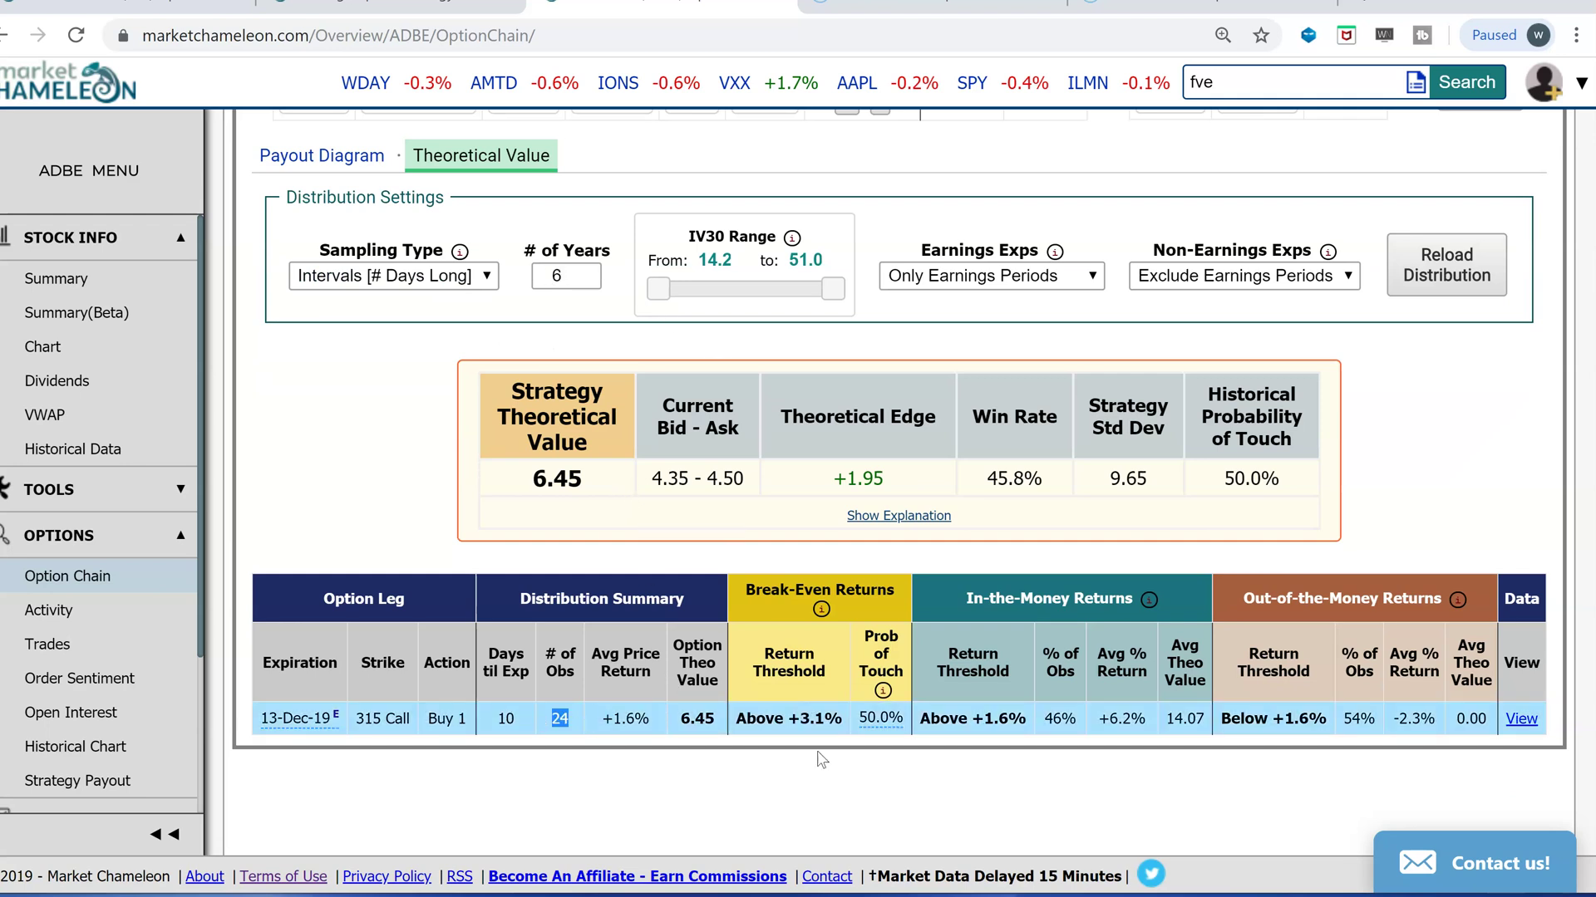
click(1521, 718)
scroll(730, 562, down, 4)
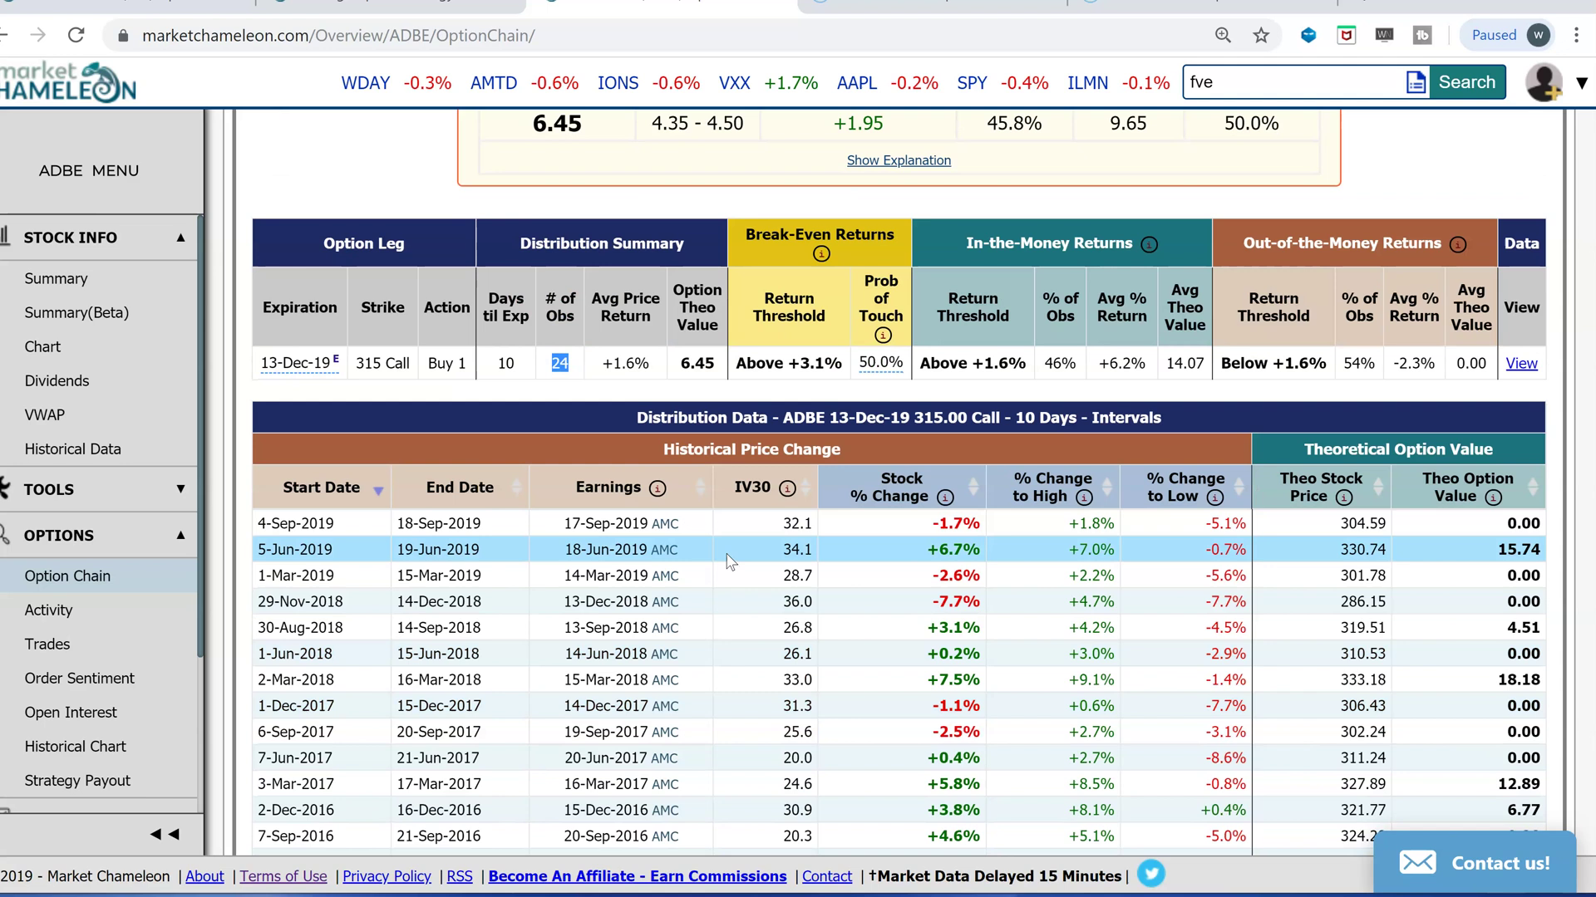
drag(680, 524, 565, 524)
drag(681, 552, 568, 552)
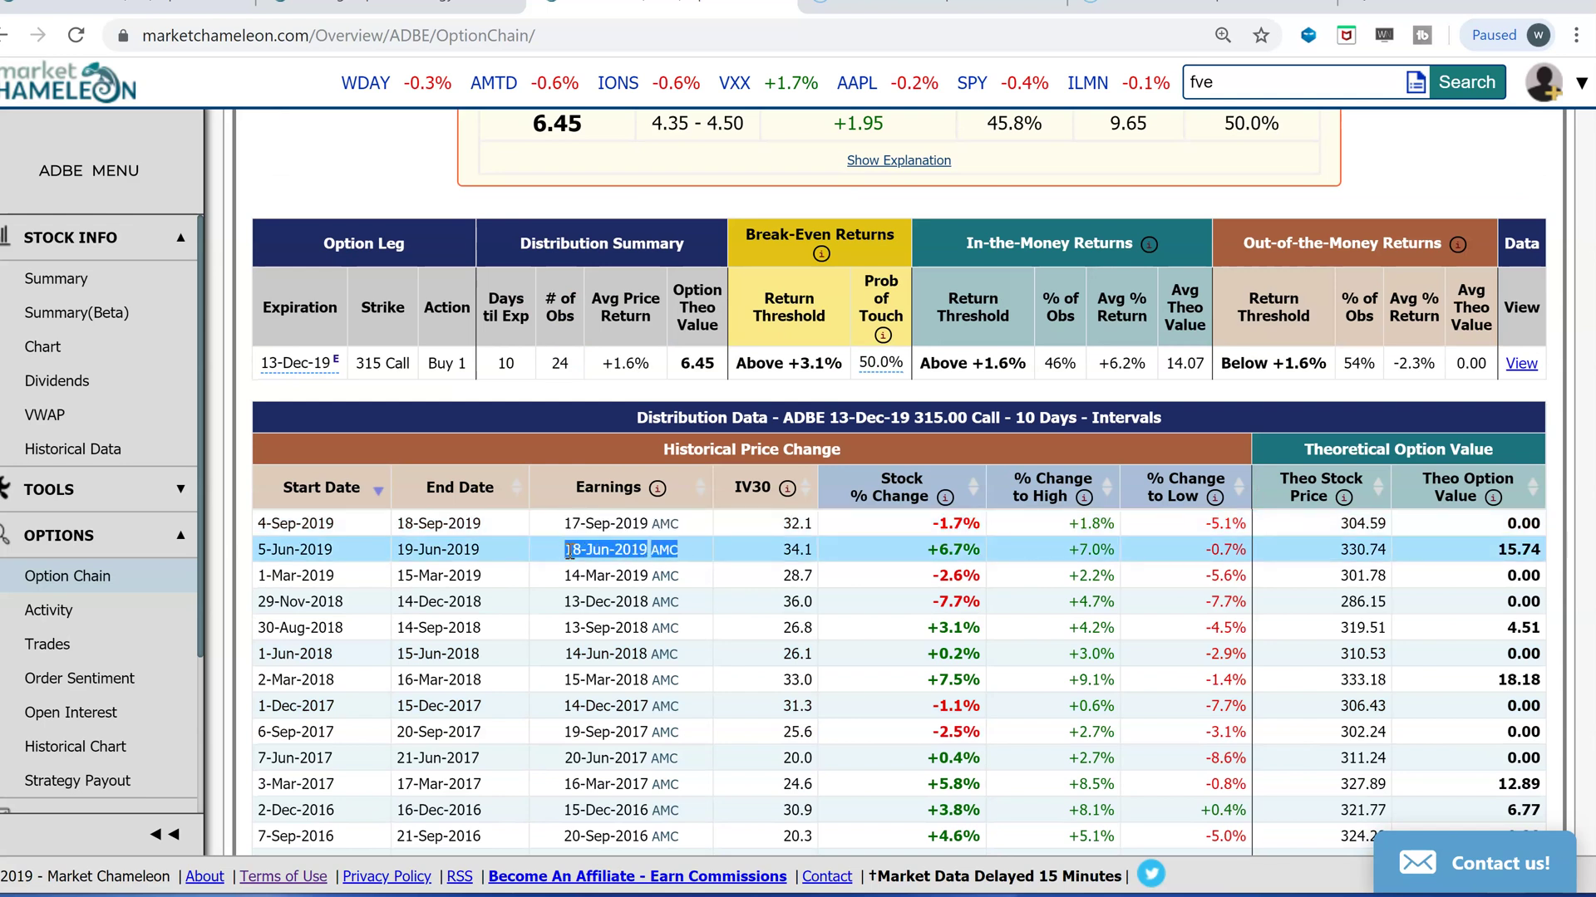
scroll(586, 370, up, 3)
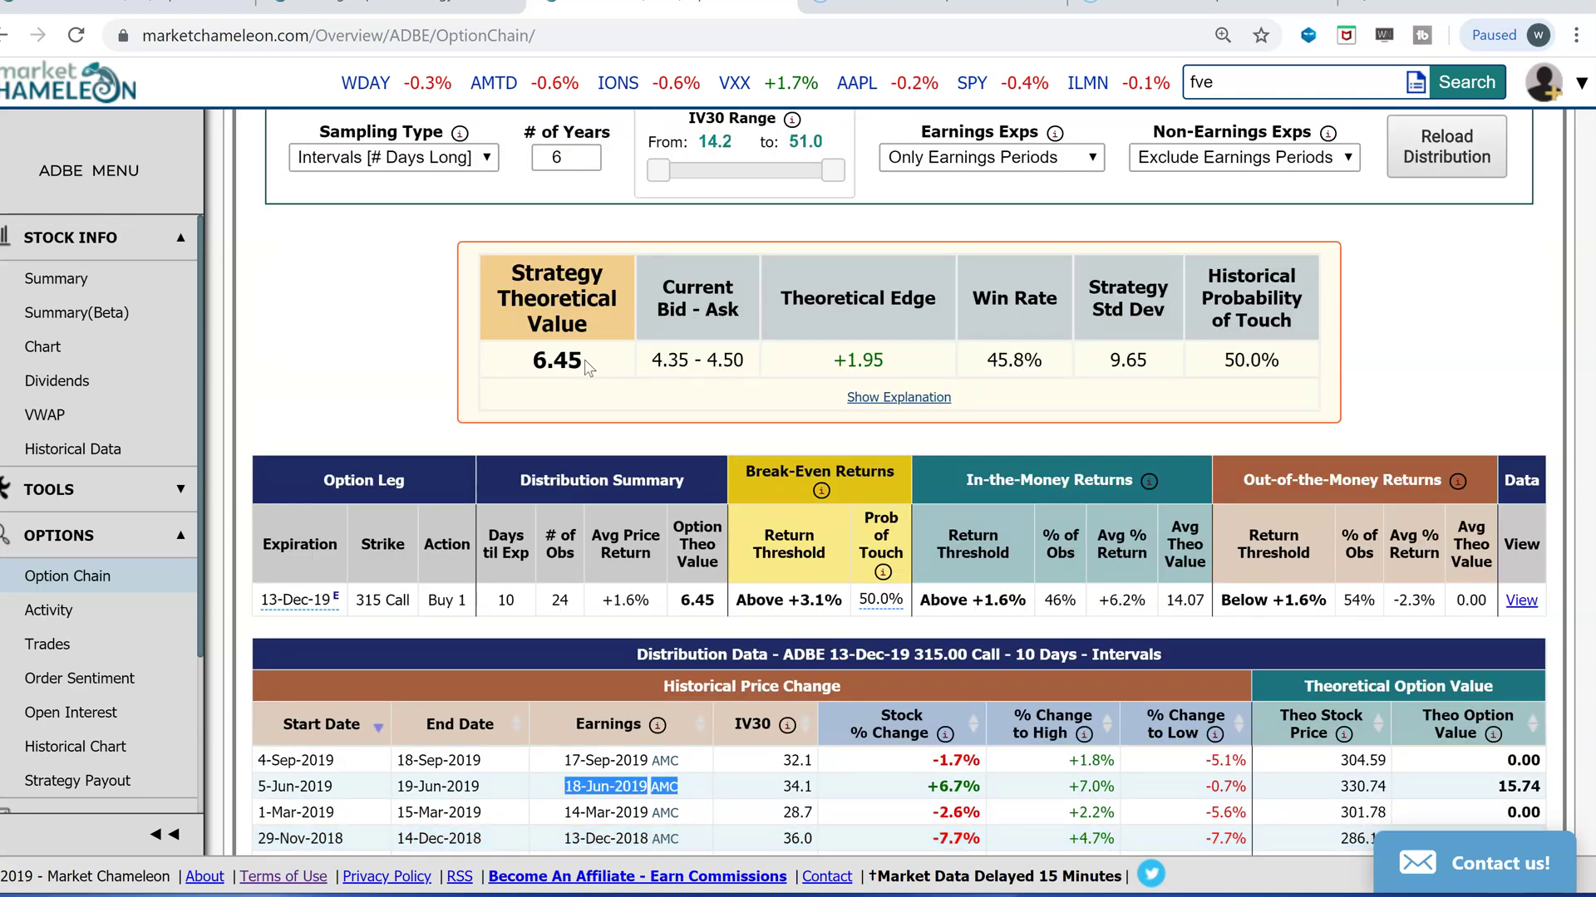
drag(585, 365, 527, 367)
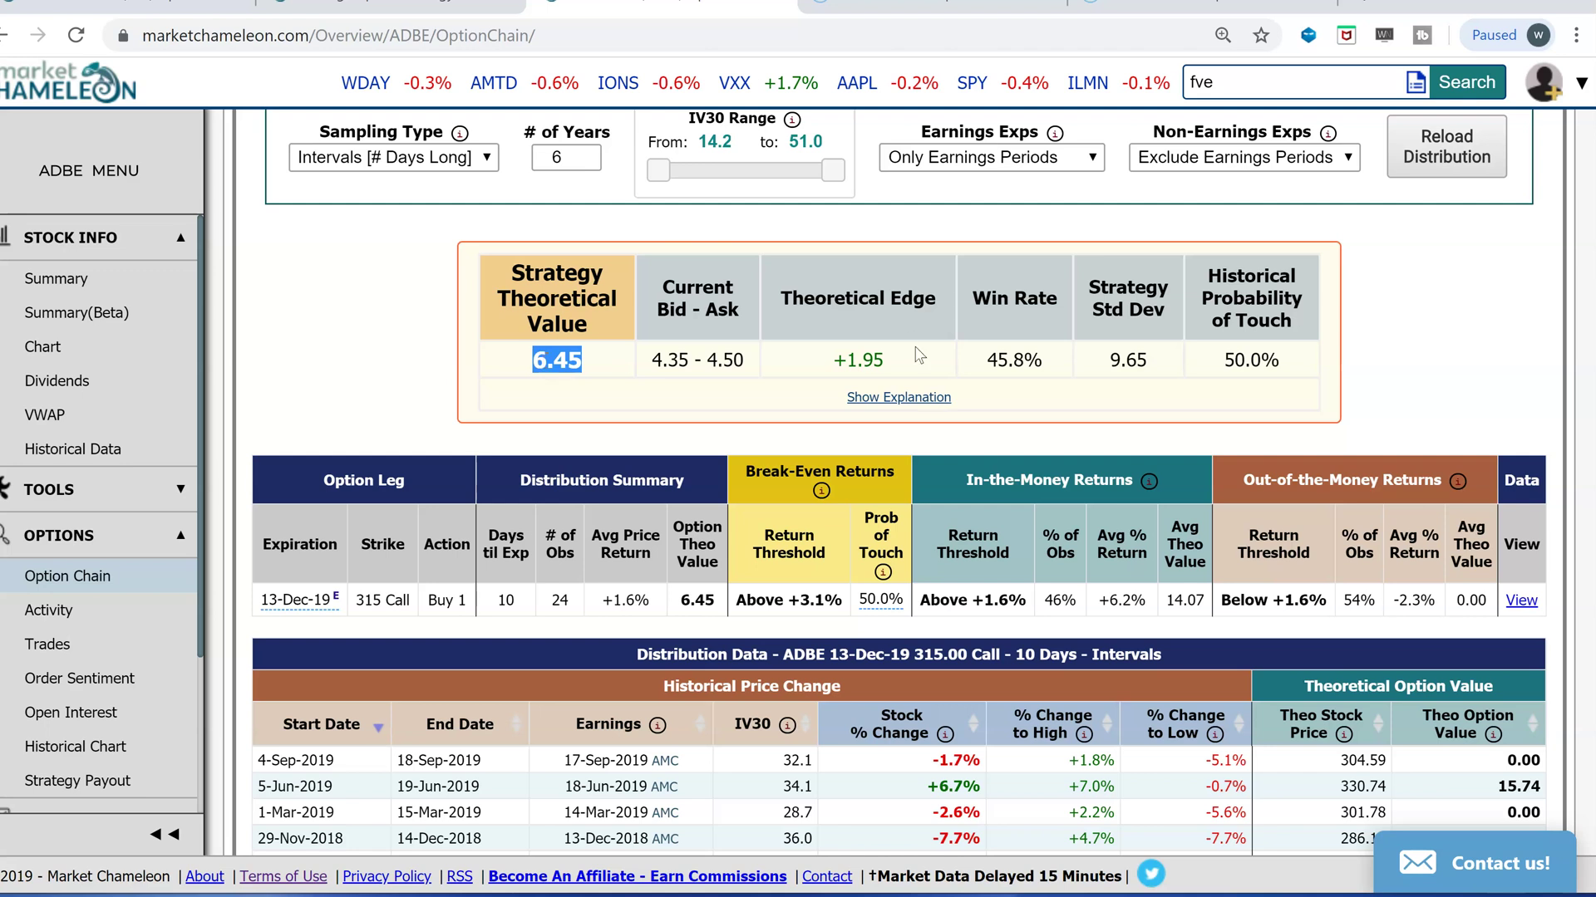
click(622, 370)
drag(739, 360, 703, 361)
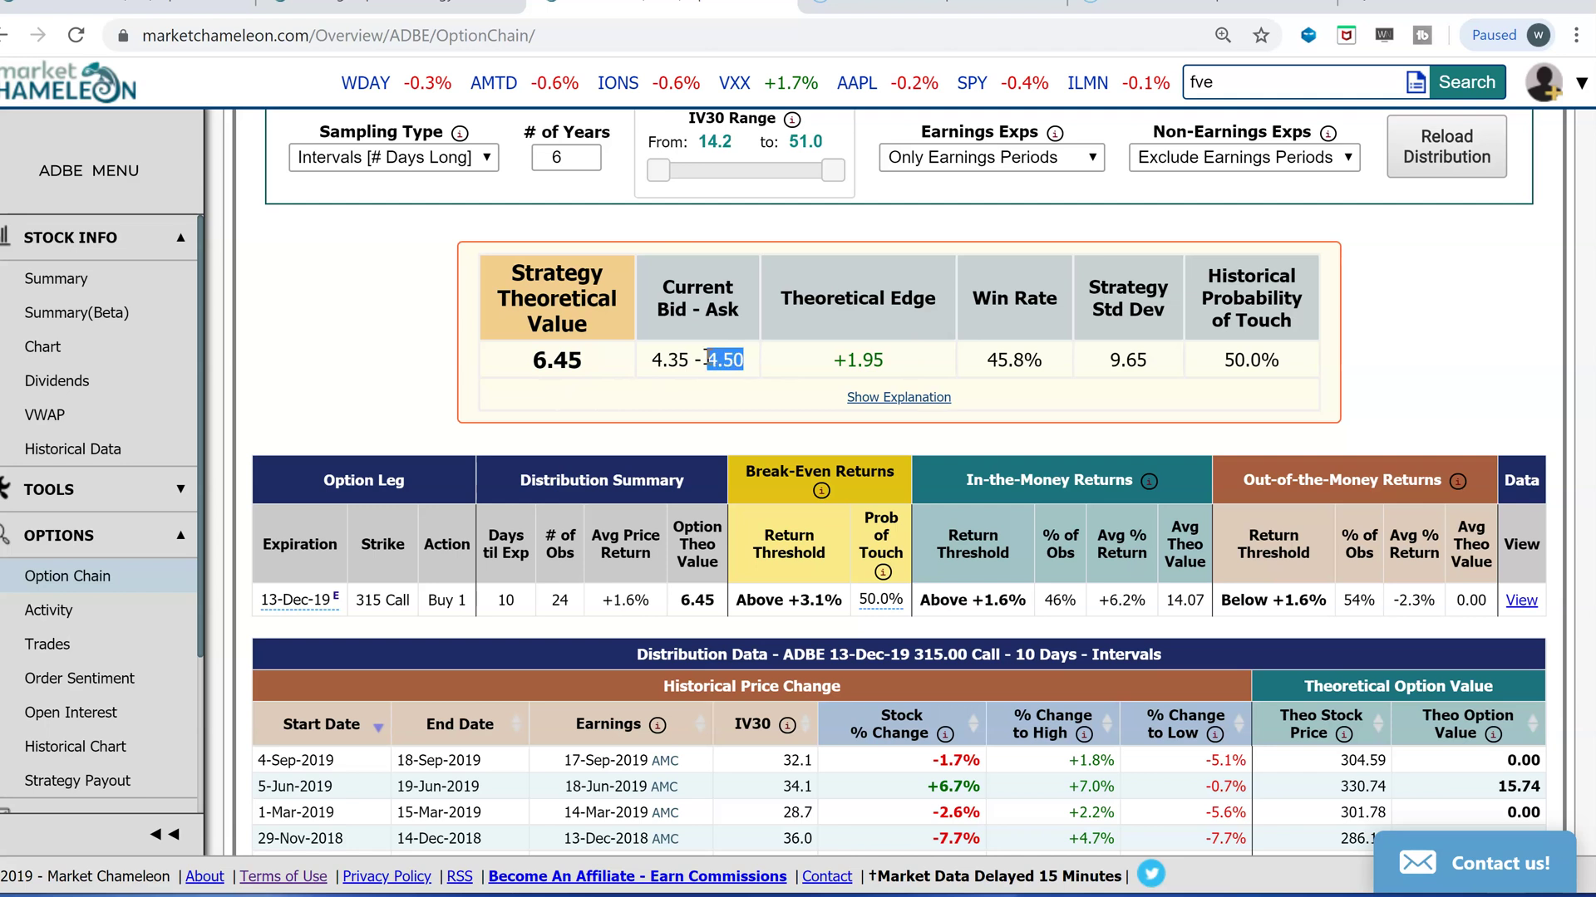
click(663, 359)
drag(584, 366, 530, 368)
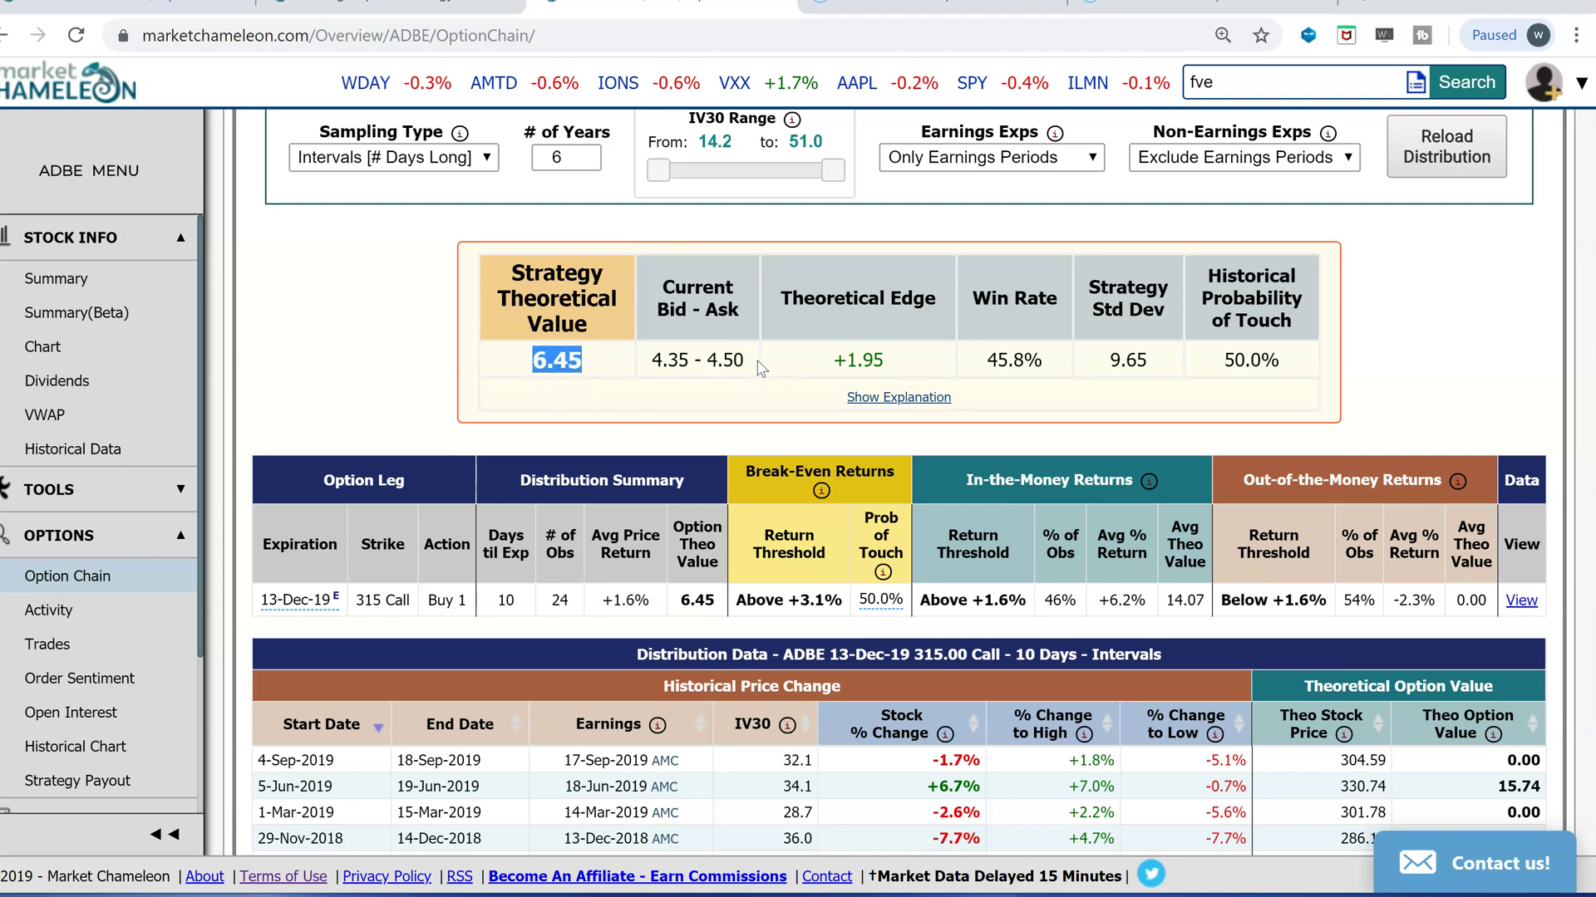
drag(761, 365, 706, 360)
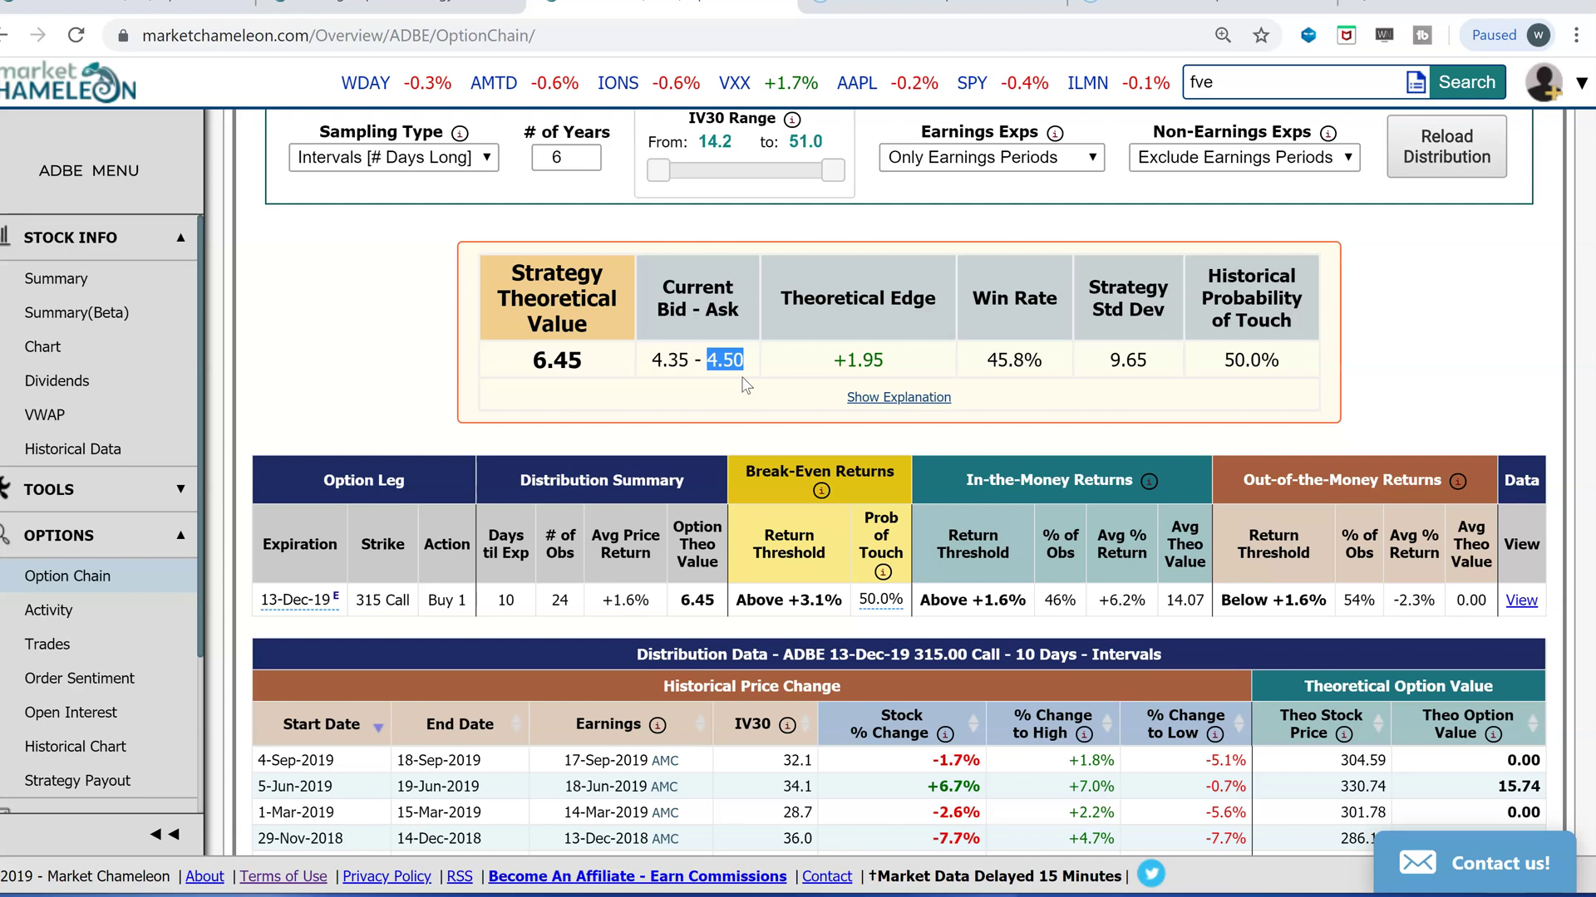
drag(1046, 361, 982, 366)
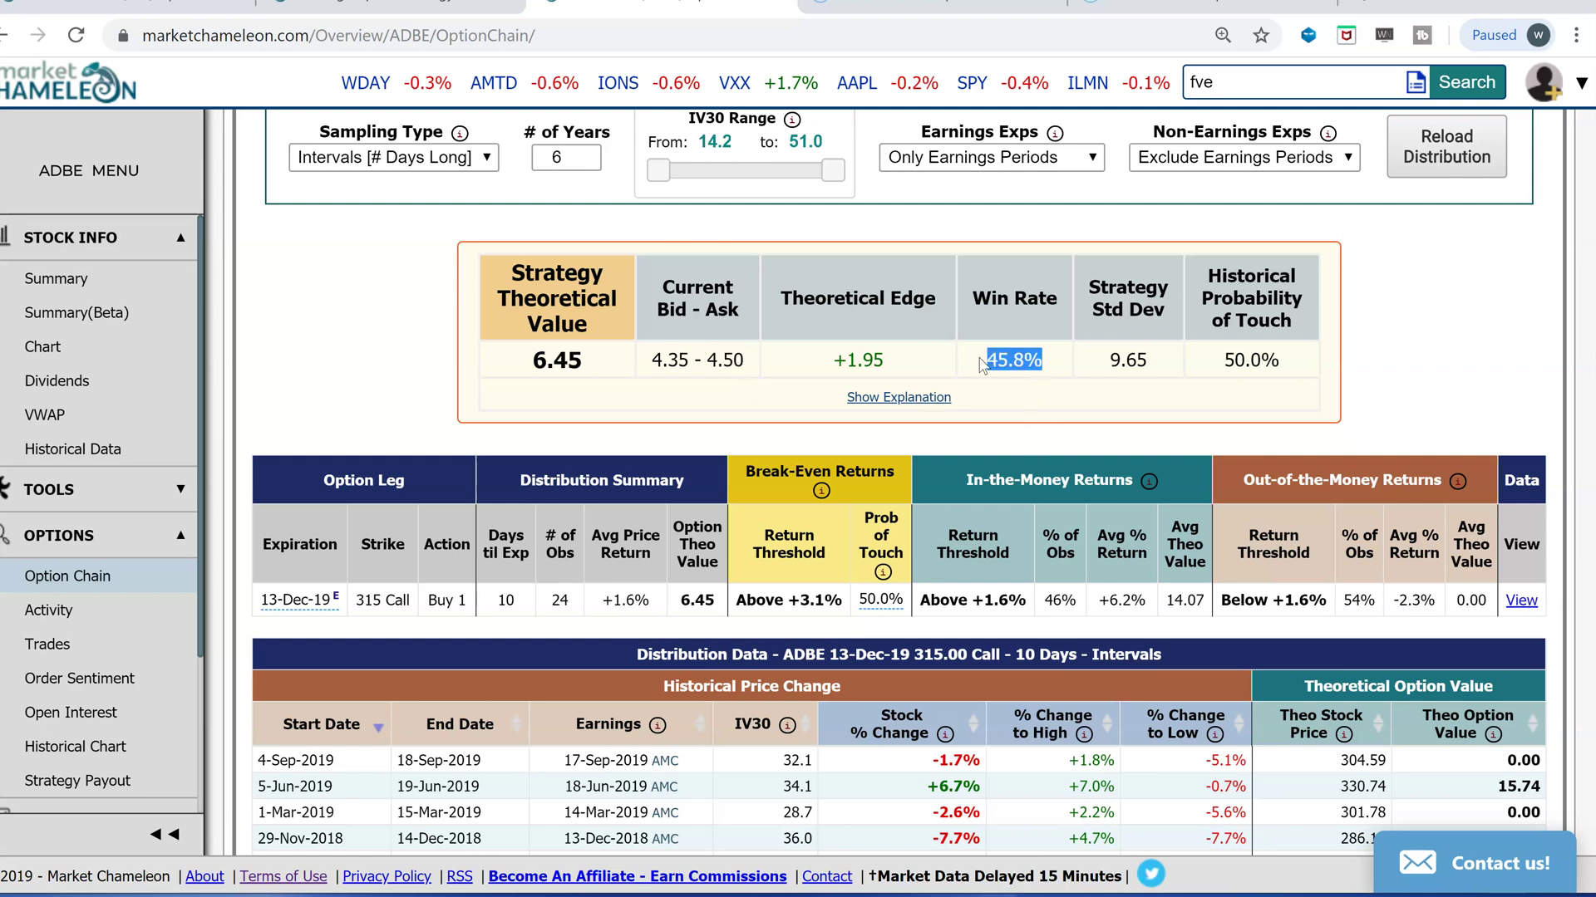
- Reload with earnings periods included, showing 4.38 theoretical value and 29.8% win rate
click(1088, 163)
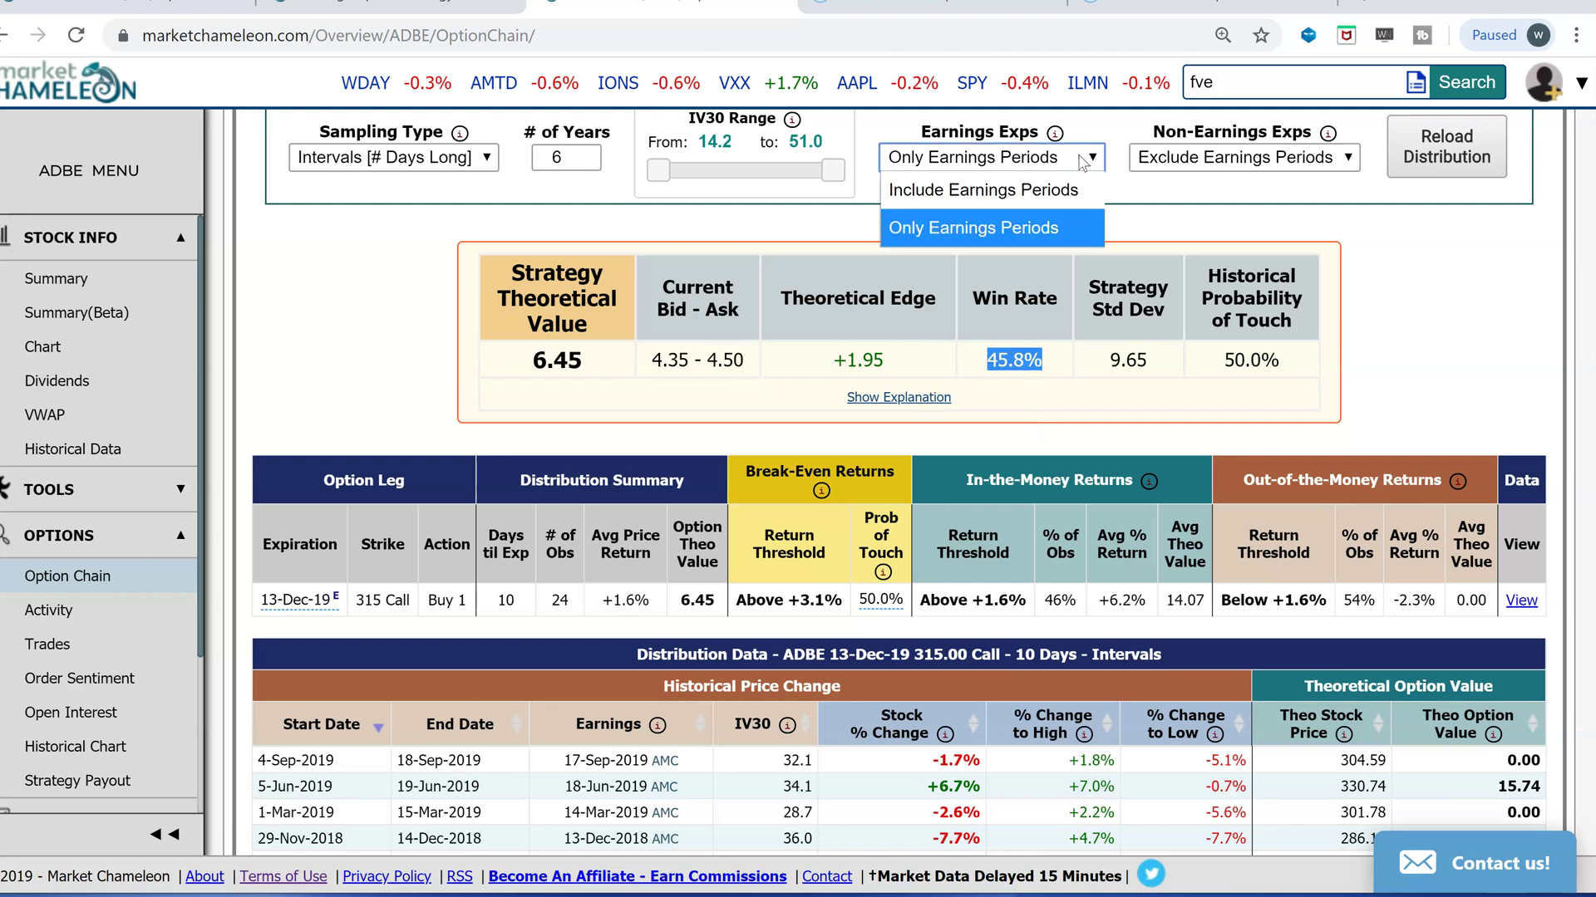
click(1072, 193)
click(1432, 174)
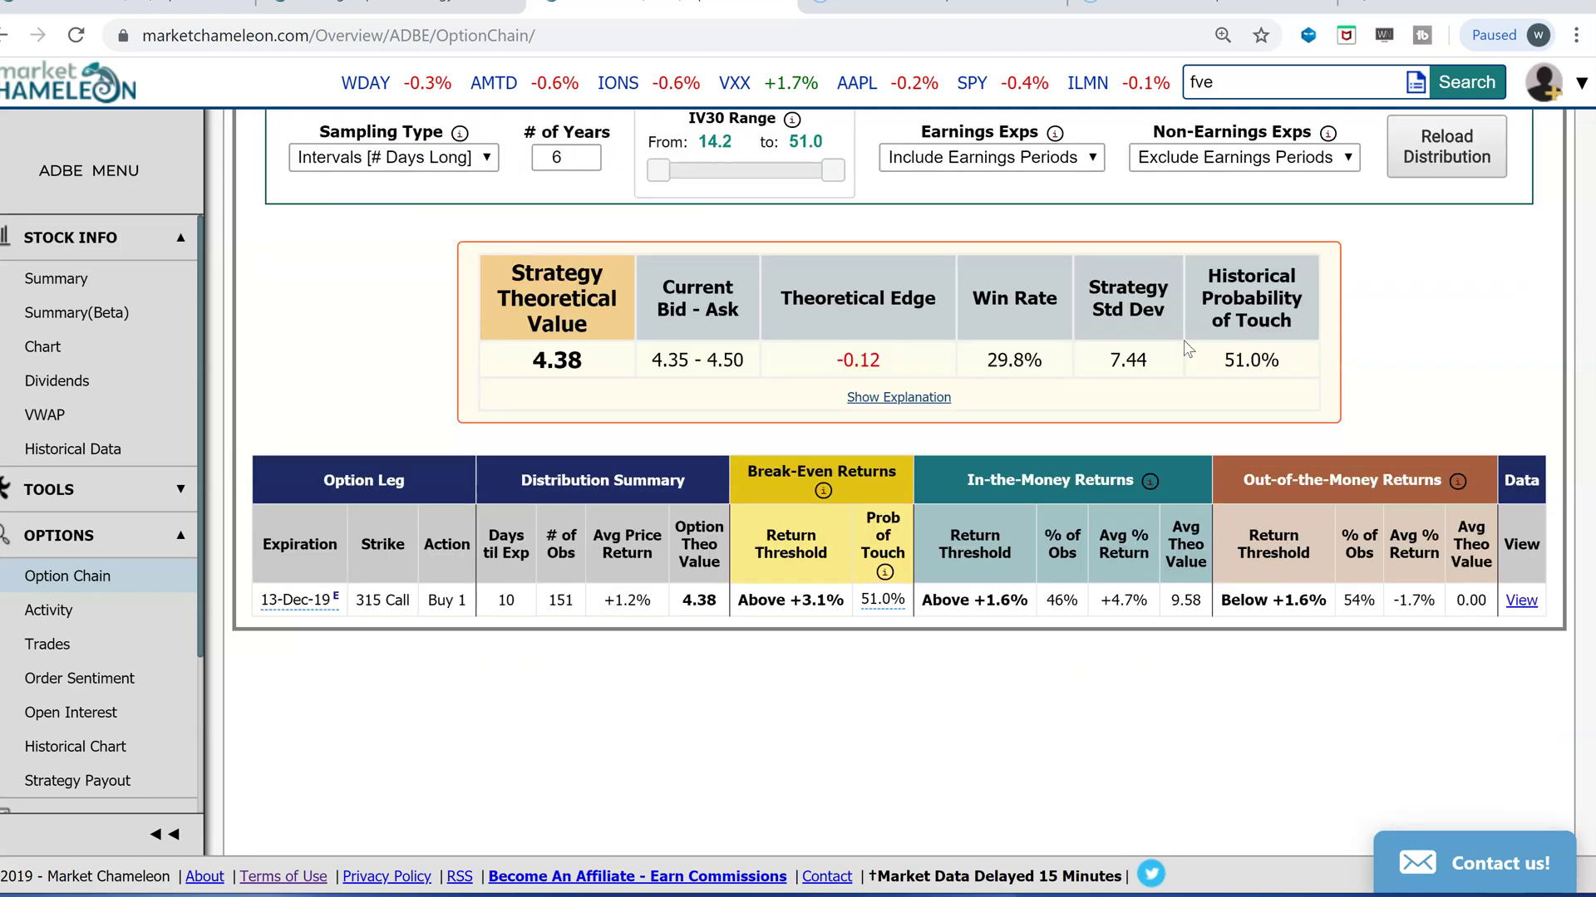
drag(1036, 359, 985, 361)
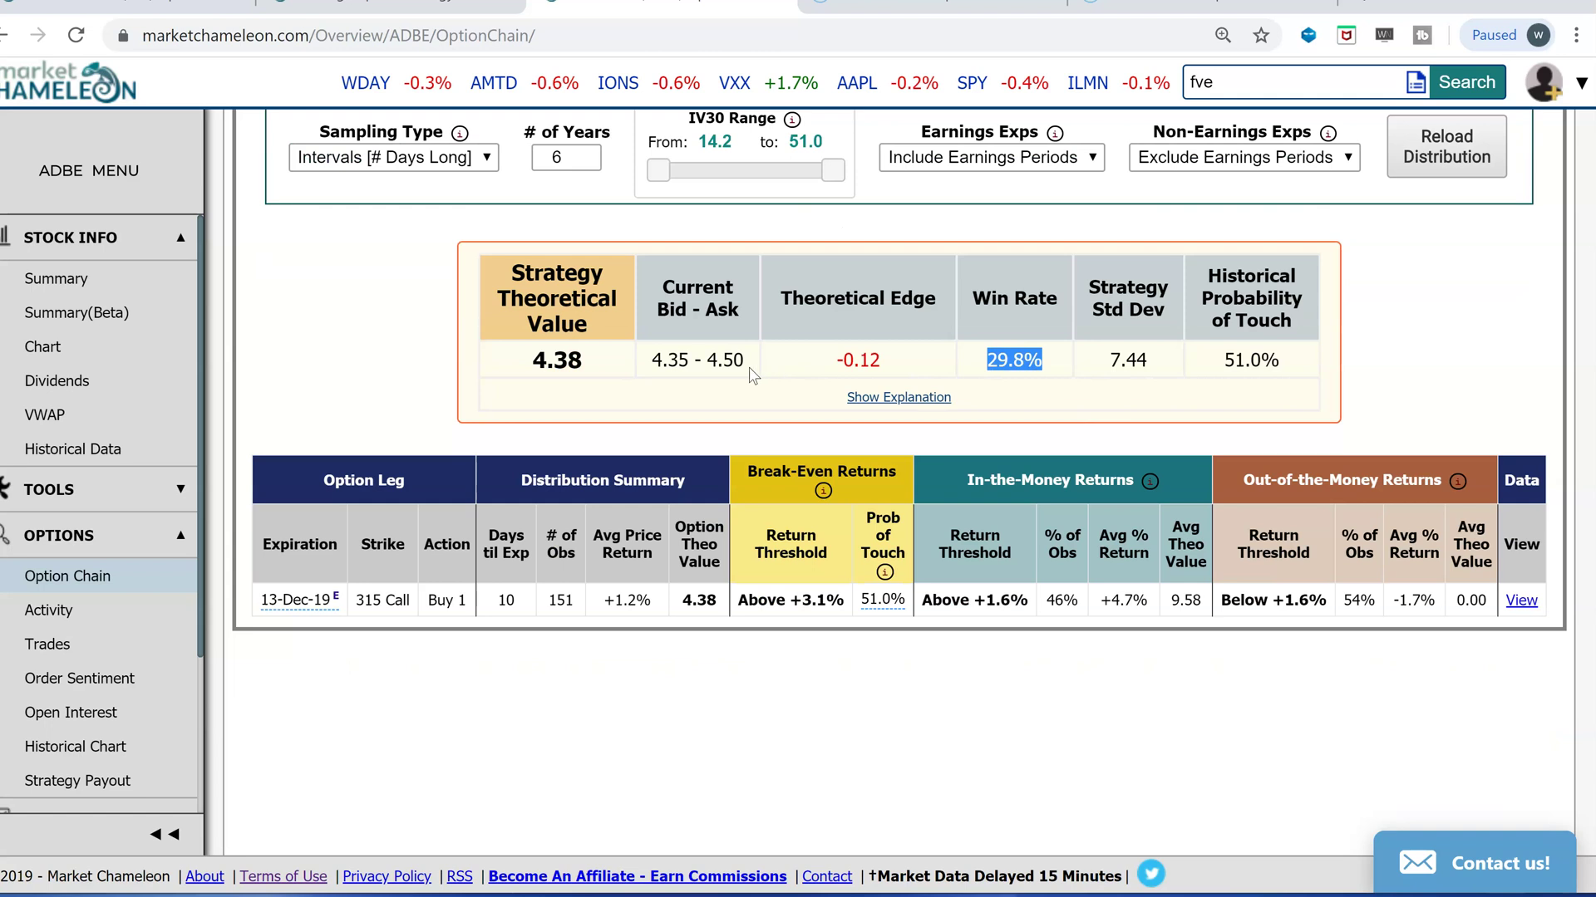
drag(746, 359, 528, 366)
- Reload with Only Earnings Periods again and highlight the 45.8% win rate
click(1099, 156)
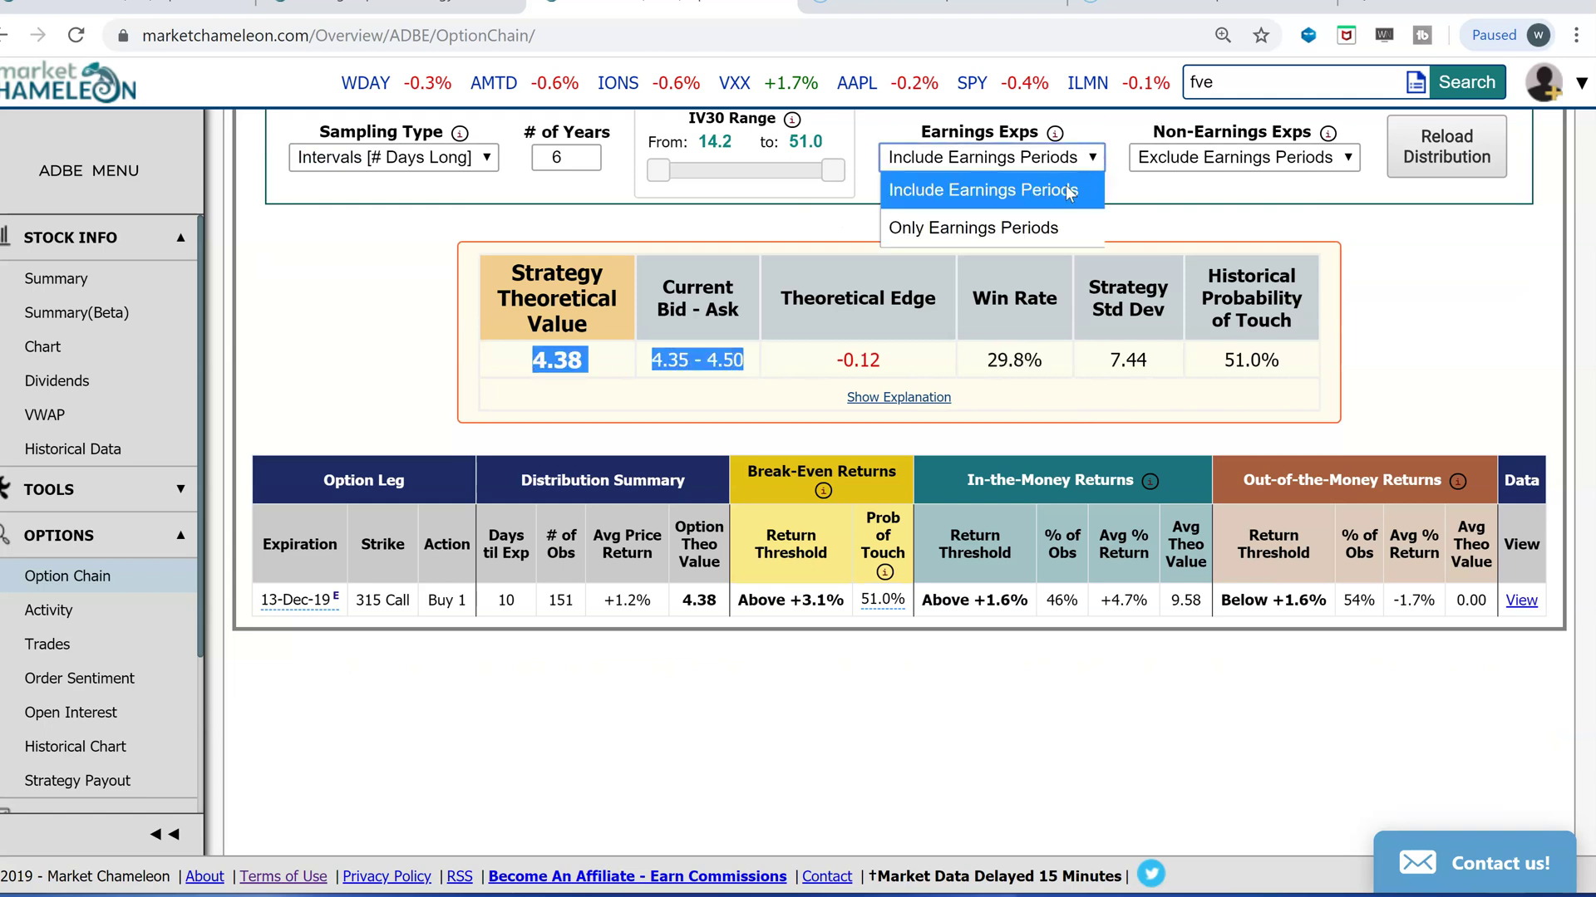
click(1057, 223)
click(1433, 162)
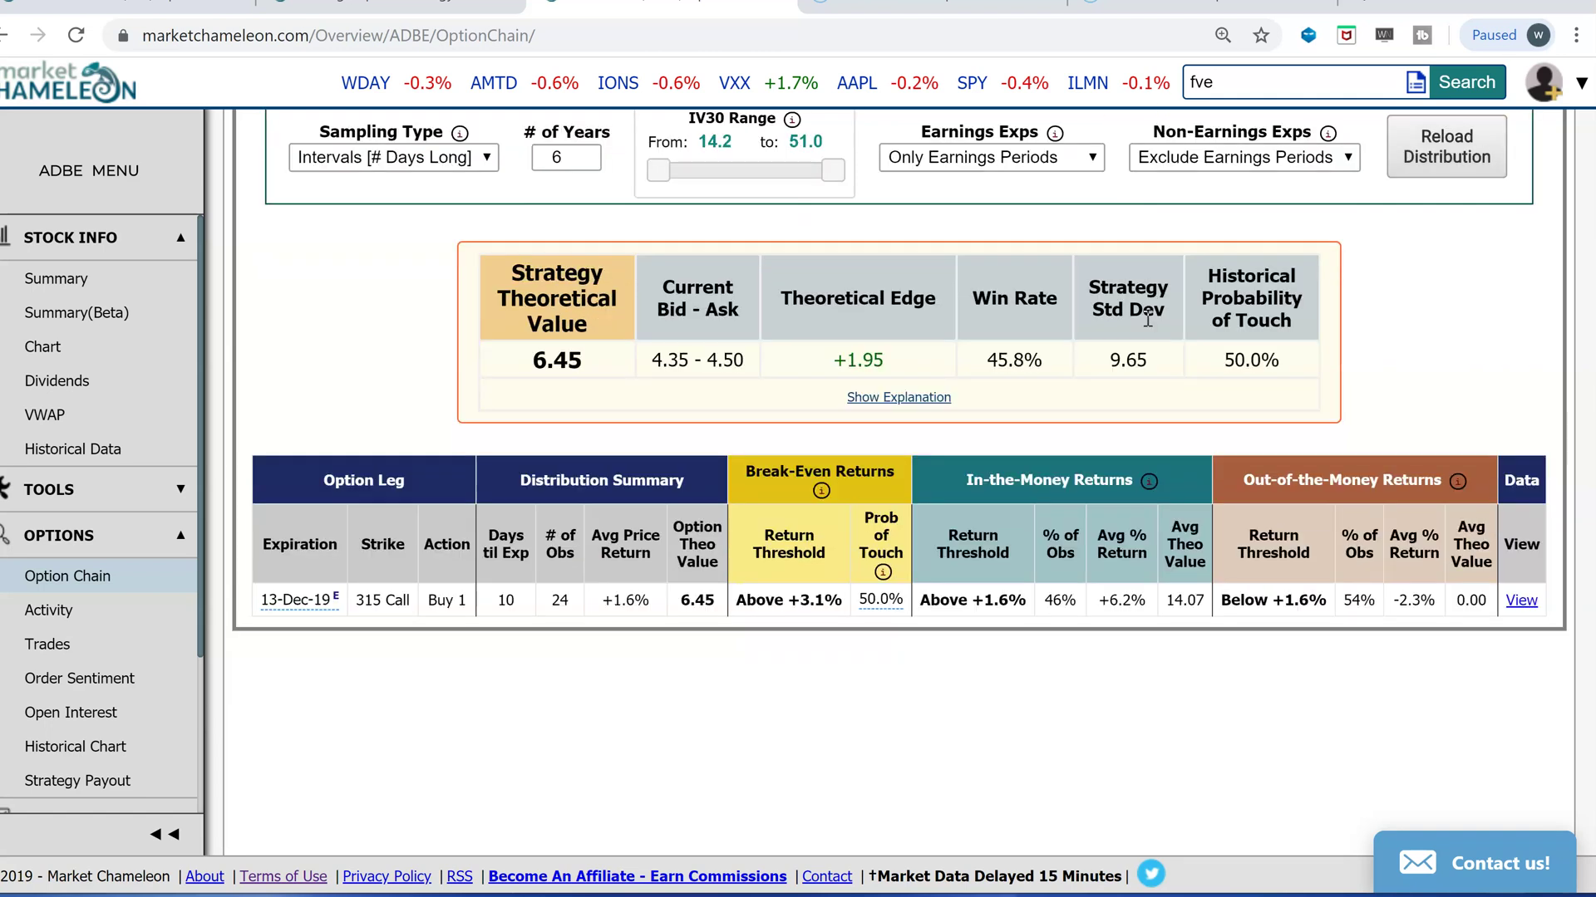
drag(1042, 366, 986, 366)
scroll(1072, 397, up, 4)
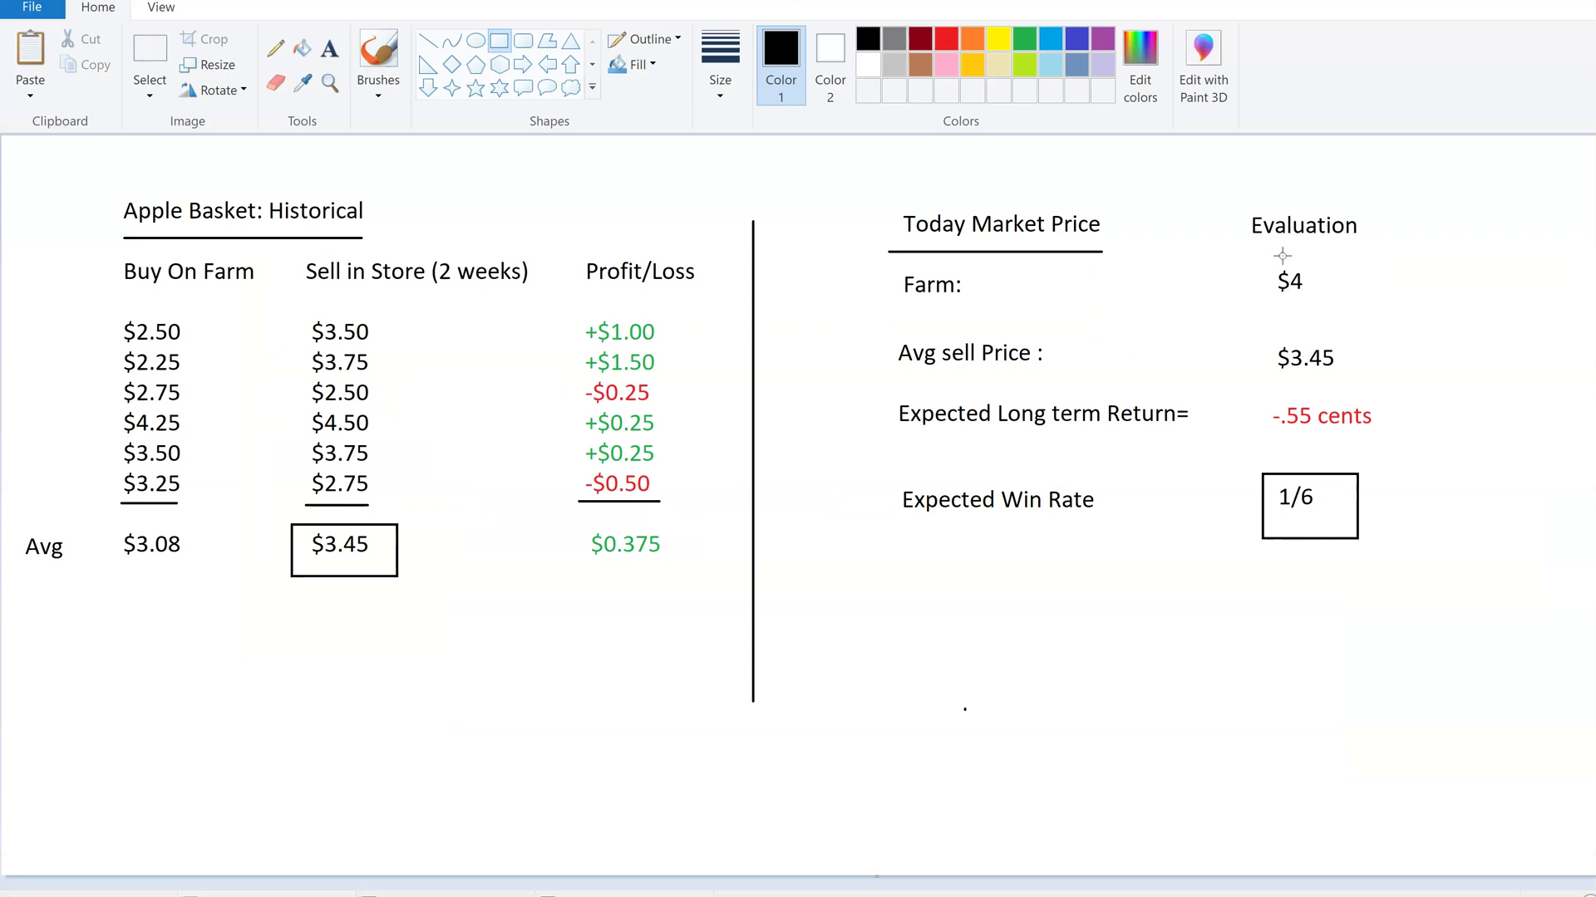
- Twice try a box around the $4 farm price and undo it
drag(1282, 256, 1366, 317)
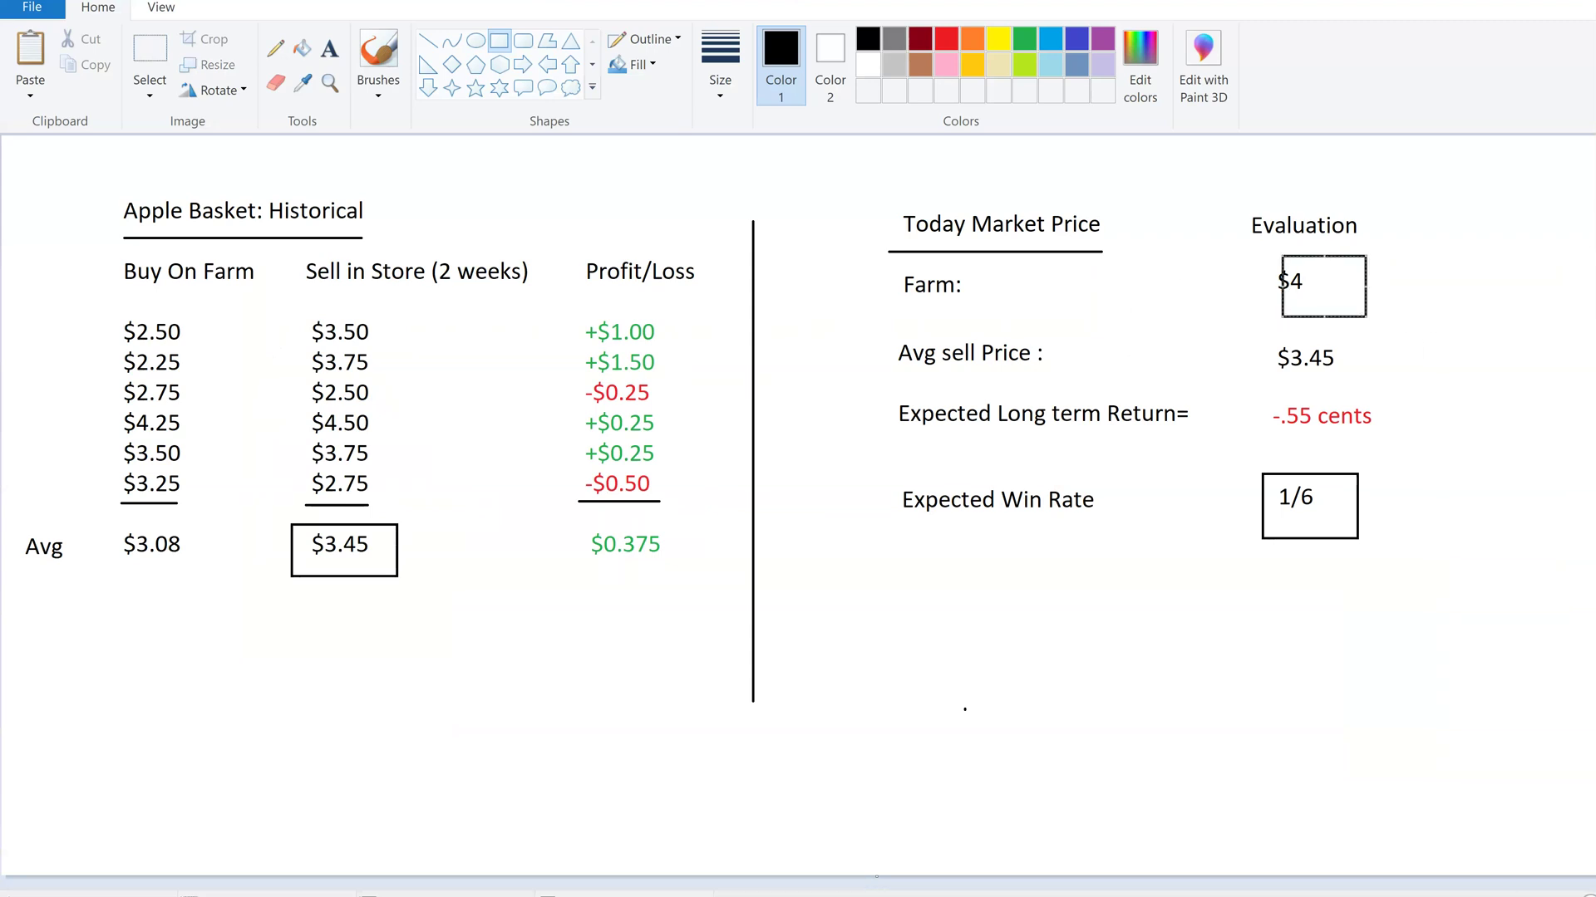
key(ctrl+z)
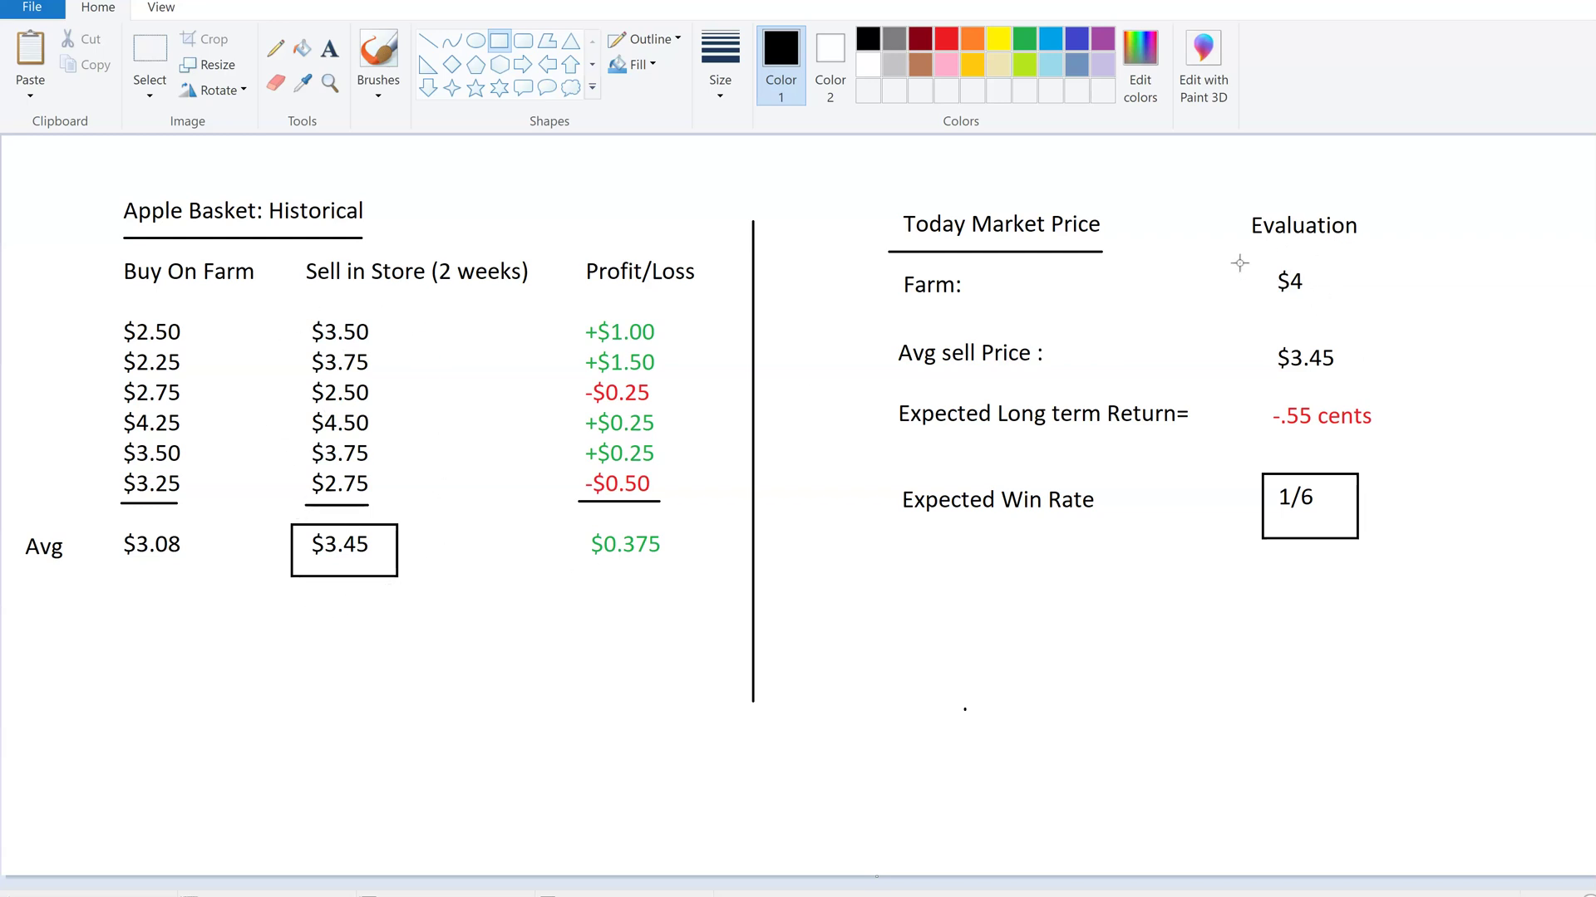
drag(1247, 261, 1348, 318)
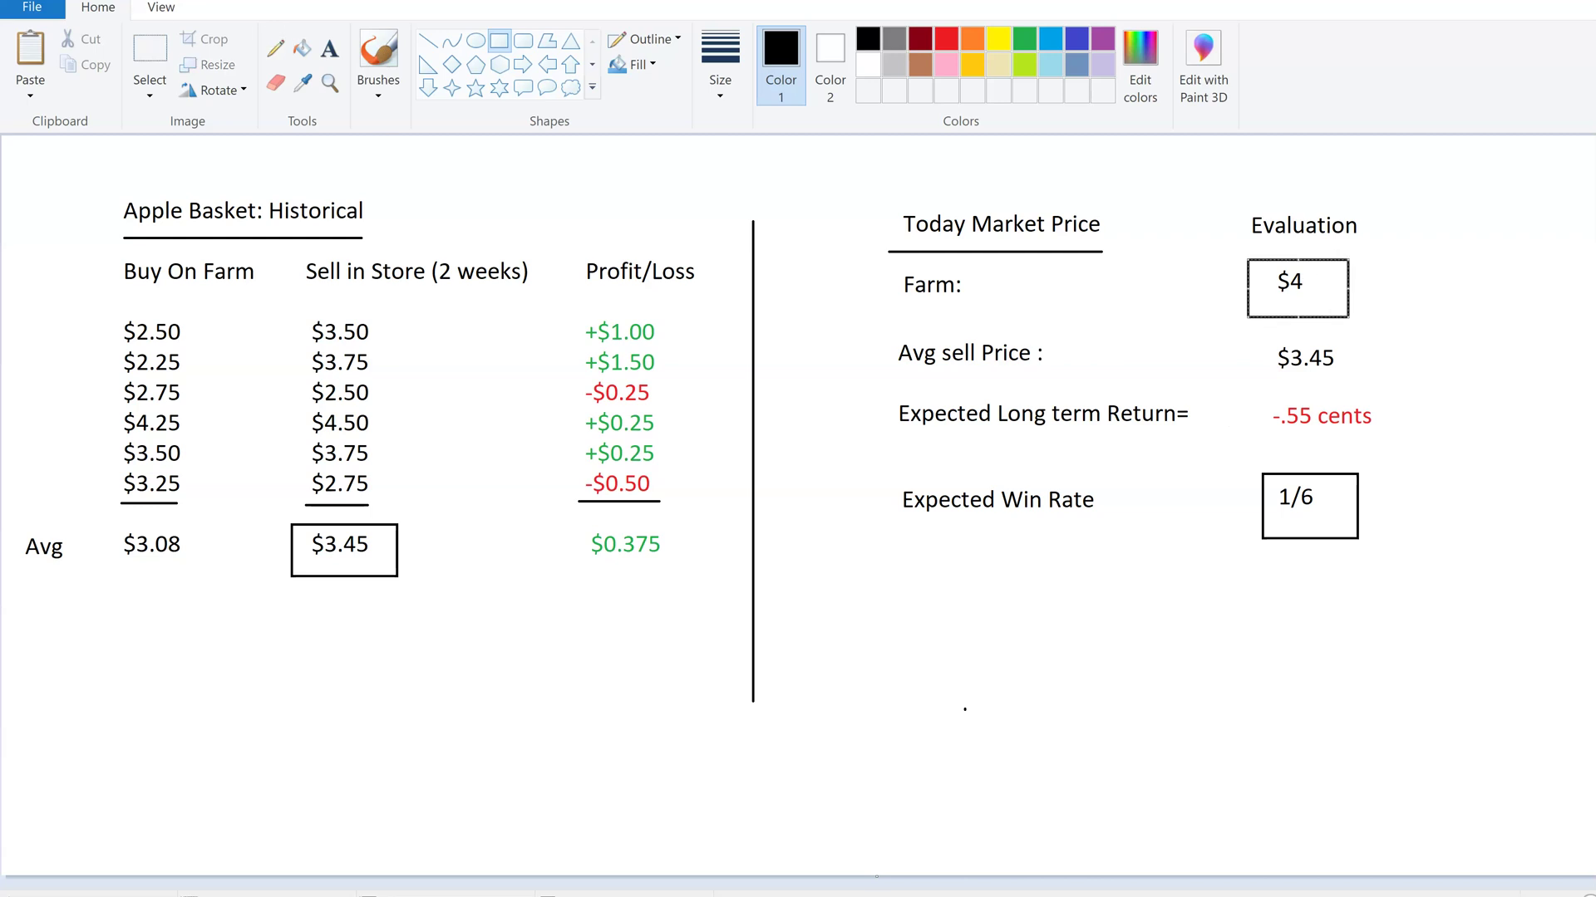
key(ctrl+z)
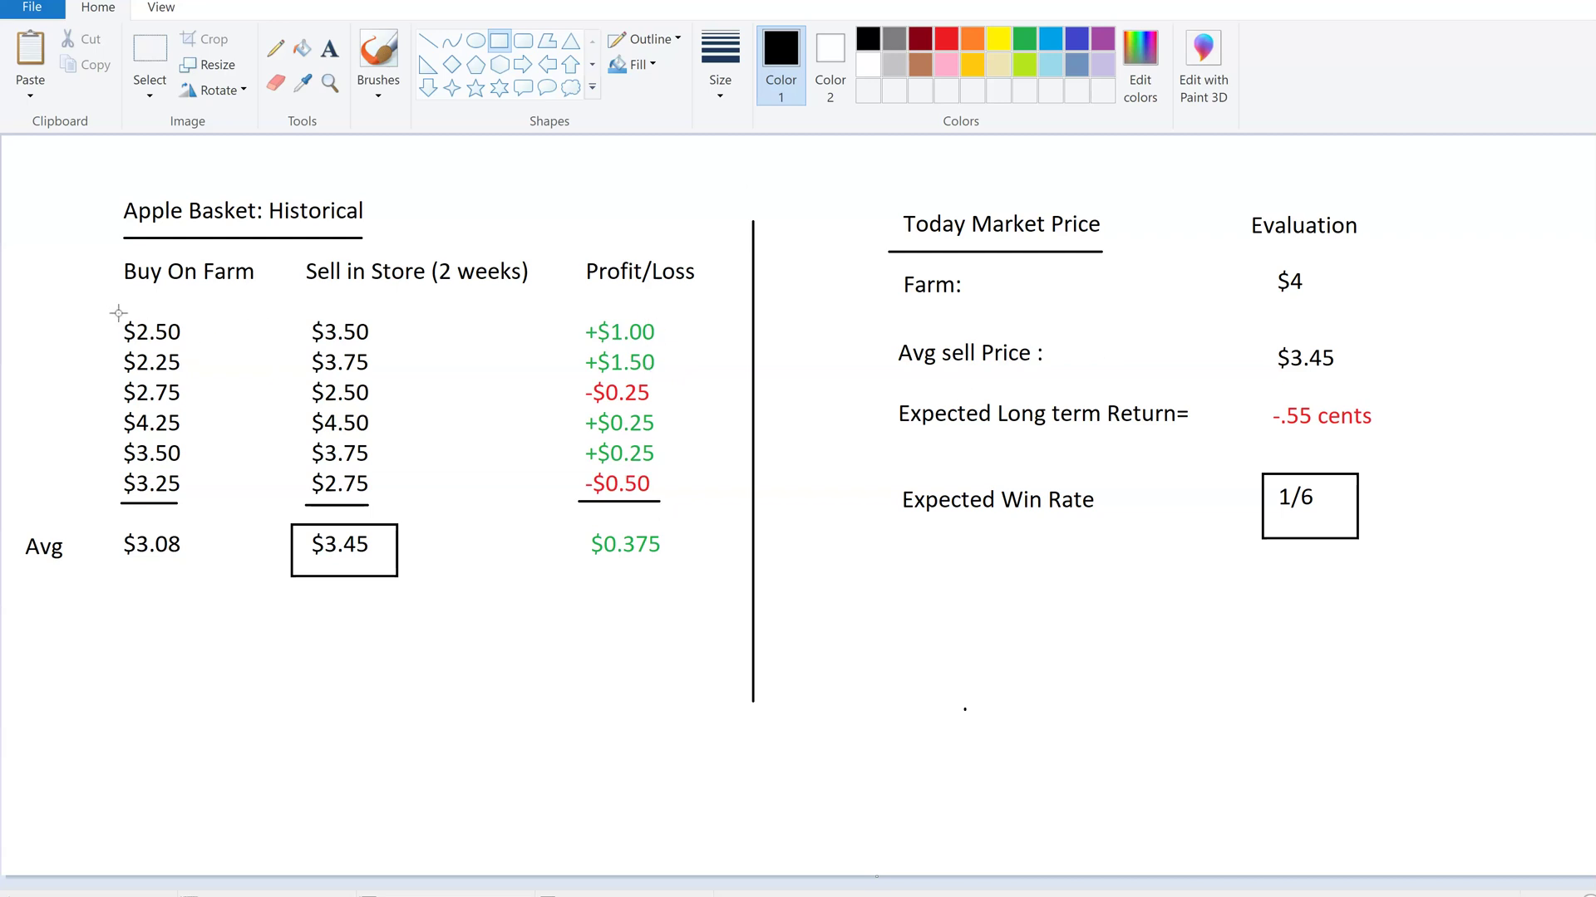
drag(109, 300, 189, 513)
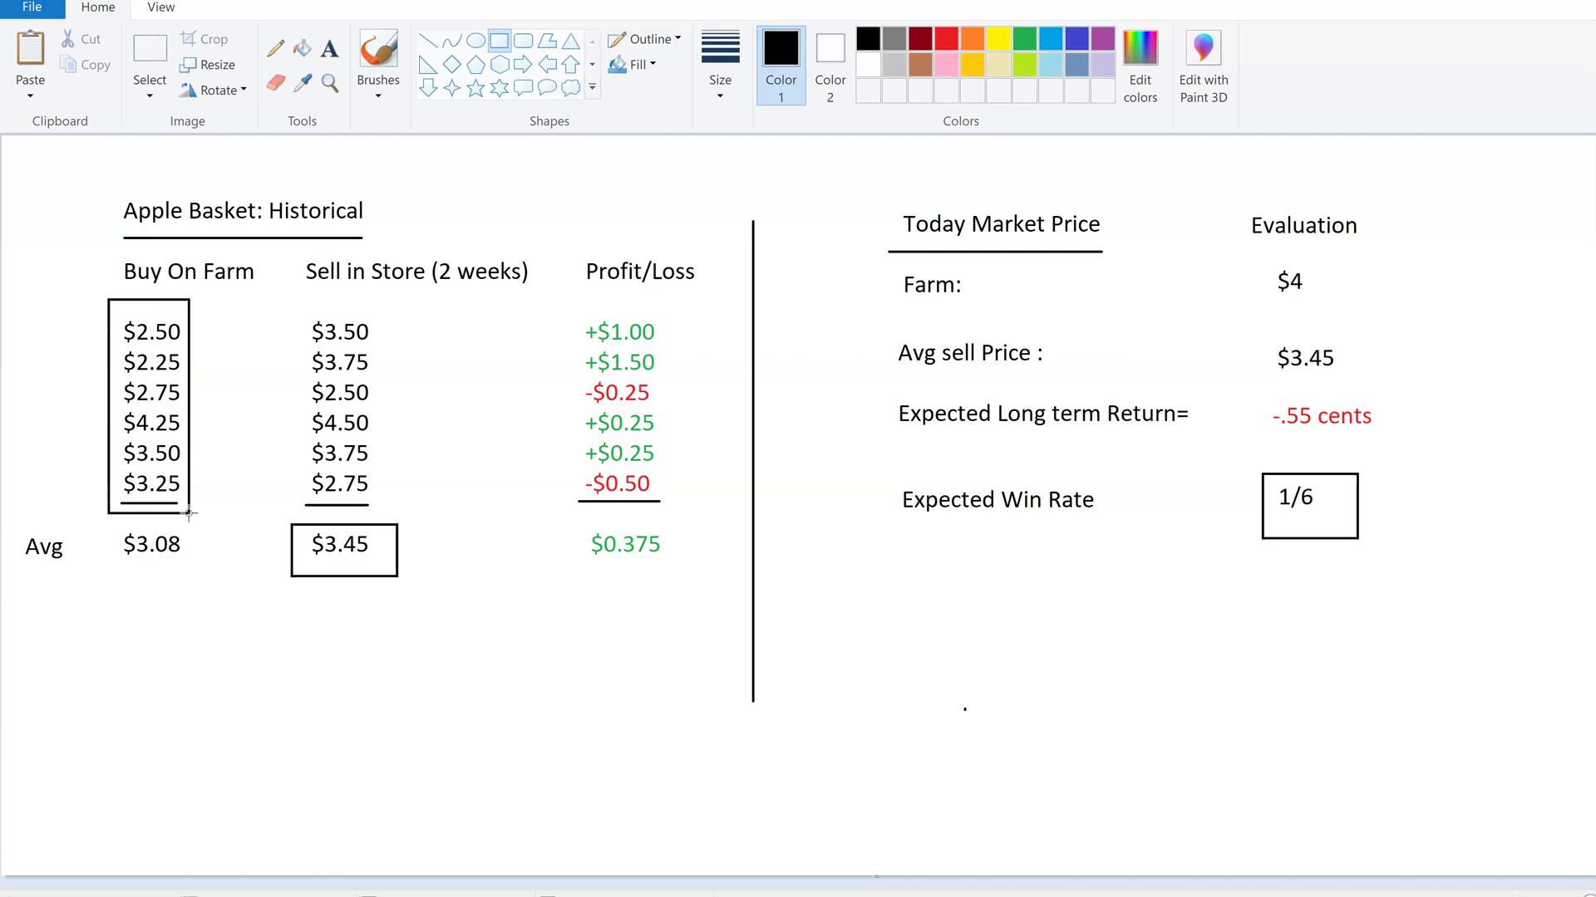
key(ctrl+z)
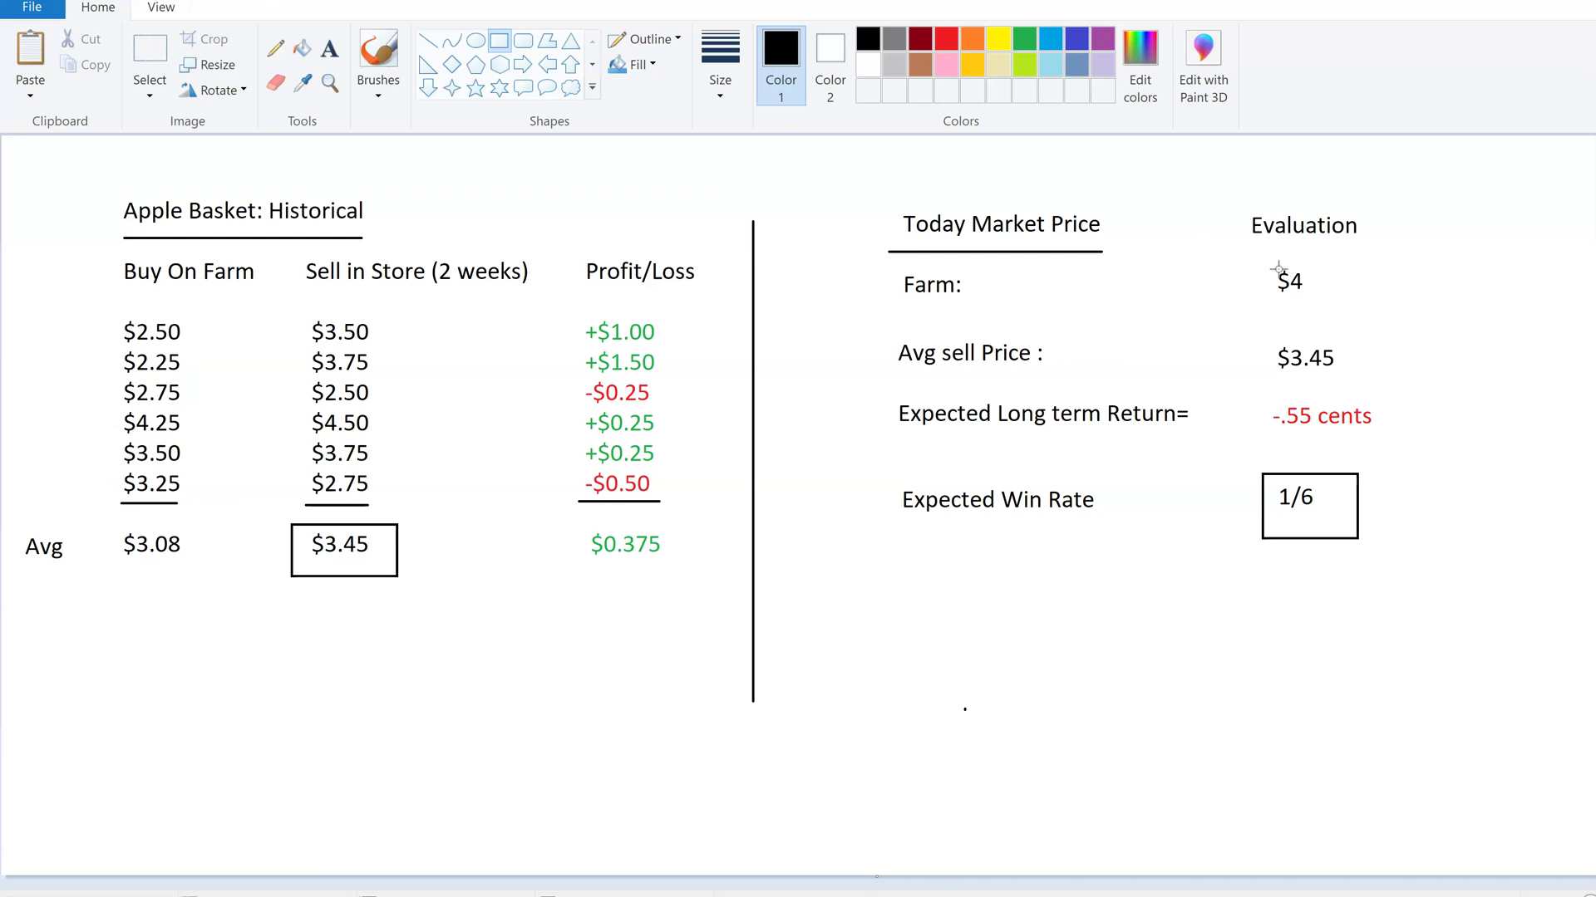
drag(1259, 264, 1341, 306)
key(ctrl+z)
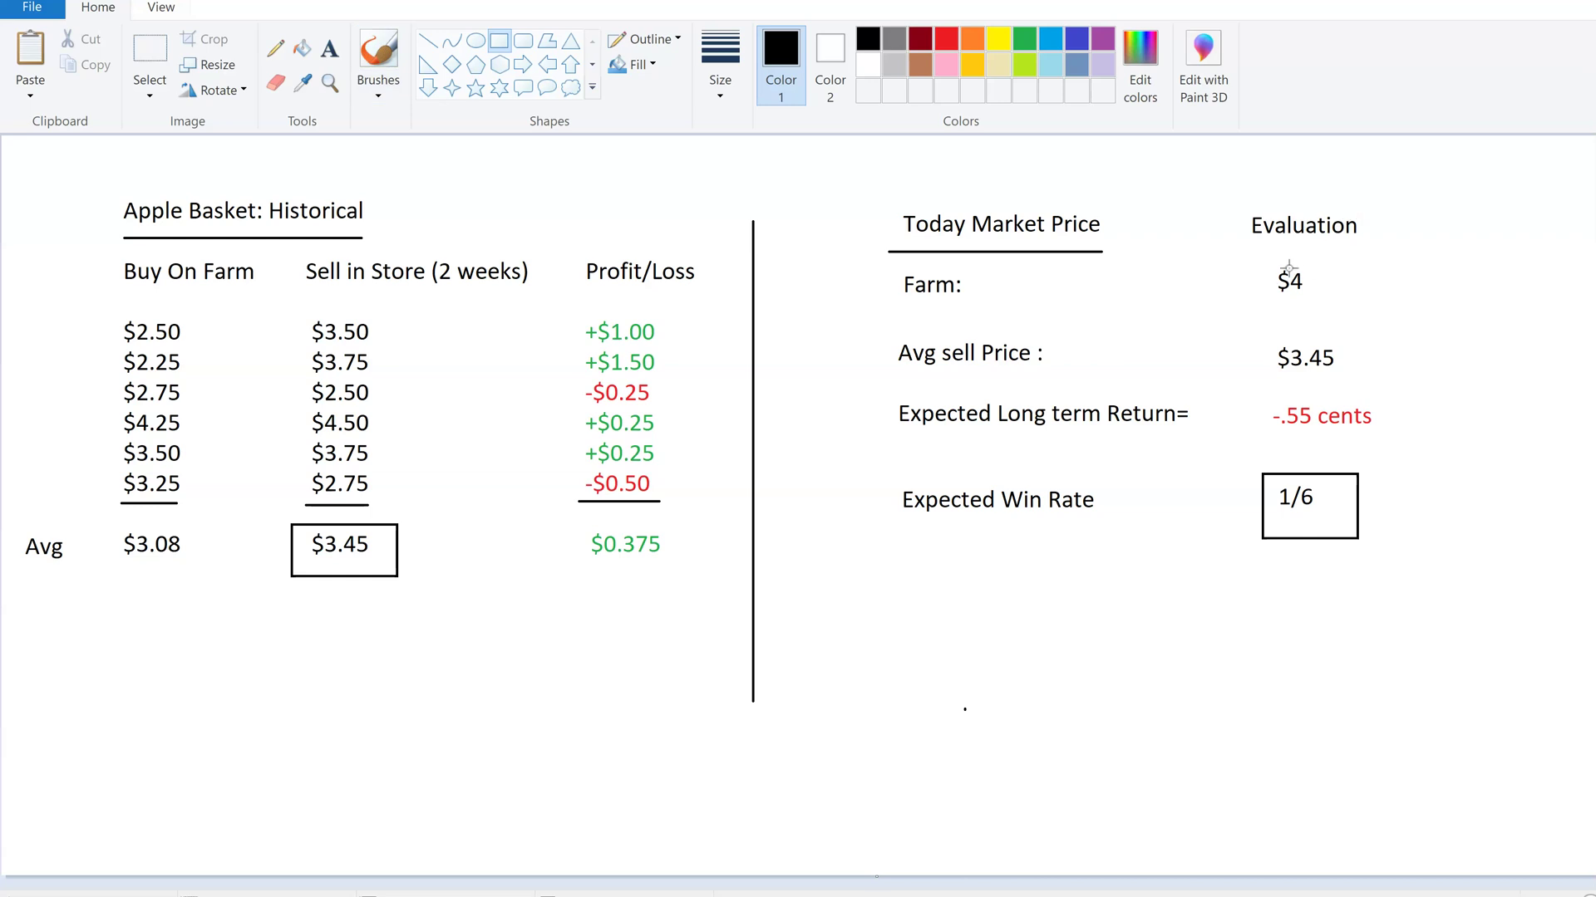